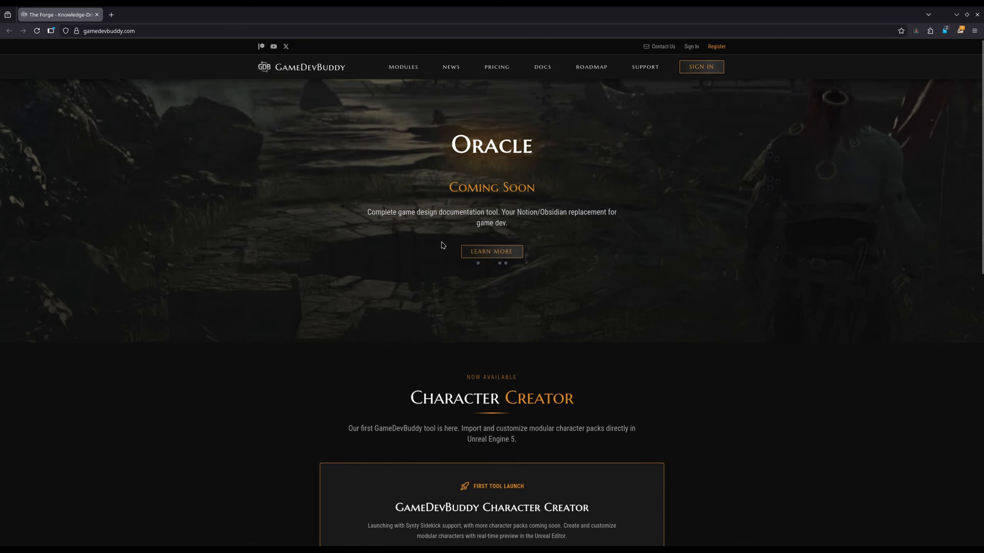
Examine GameDevBuddy's Character Creator announcement and the Sidekick Modular Character Packs collection on the Synty store.
scroll(443, 246, "down", 5)
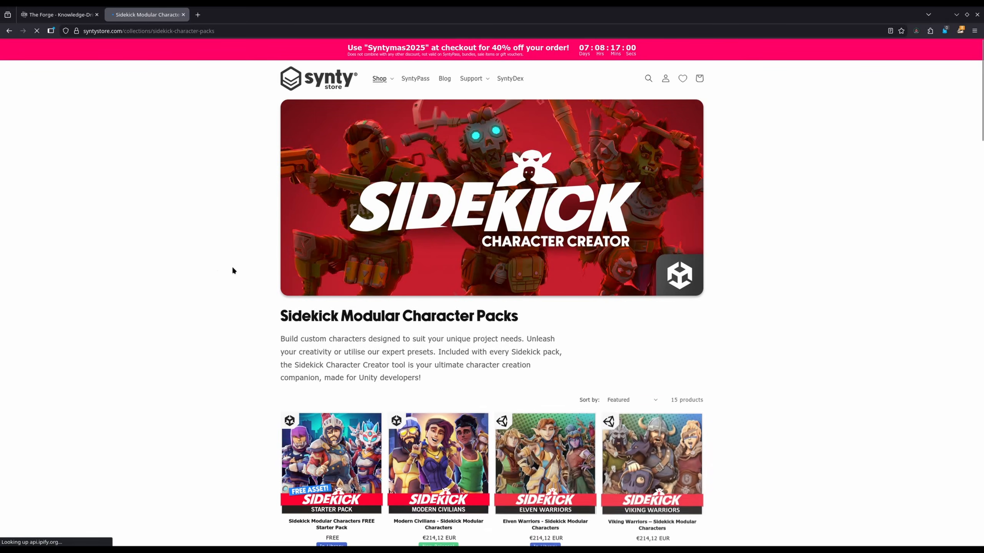
scroll(233, 226, "down", 5)
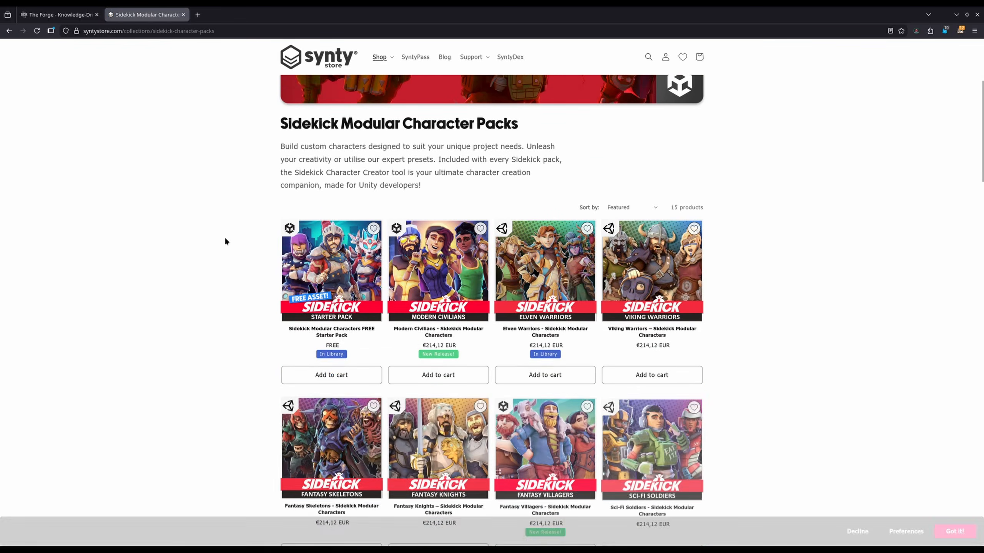
scroll(225, 248, "down", 5)
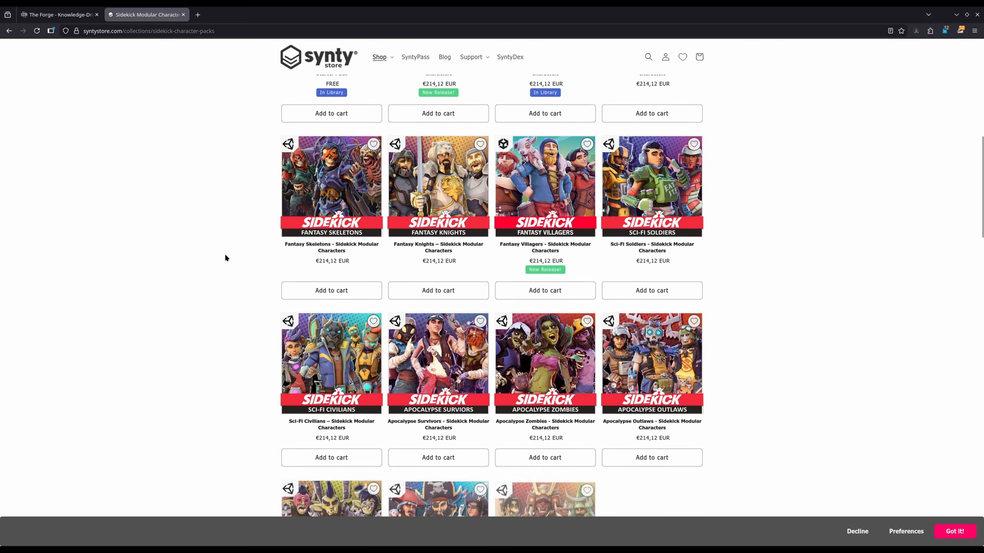
scroll(225, 258, "up", 4)
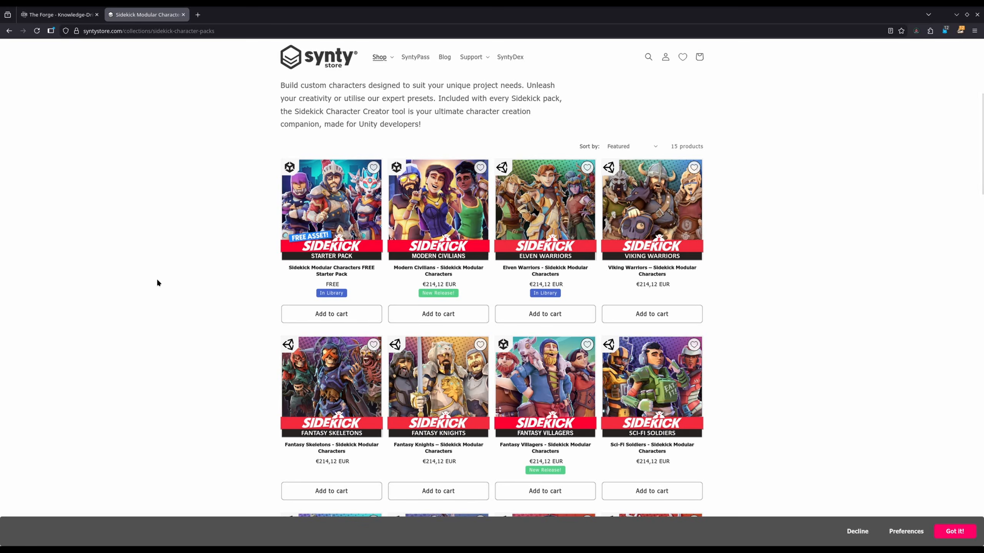
scroll(295, 325, "down", 1)
scroll(542, 372, "down", 4)
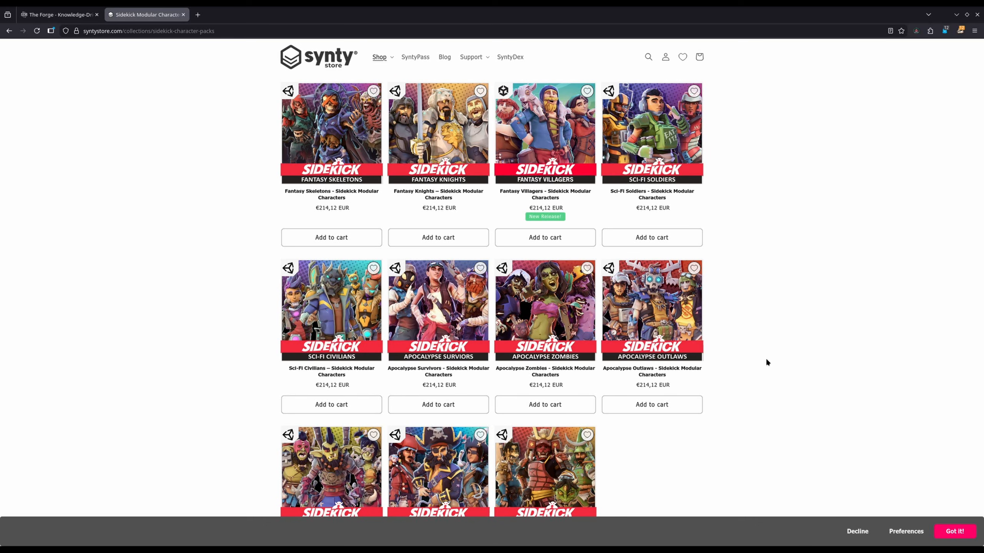
scroll(742, 180, "down", 4)
scroll(738, 250, "up", 8)
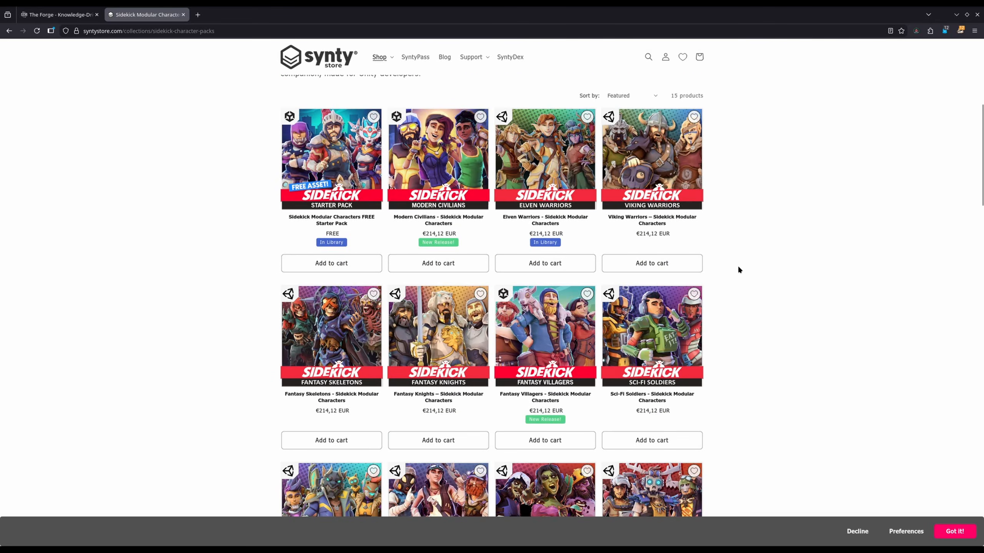
scroll(739, 269, "up", 6)
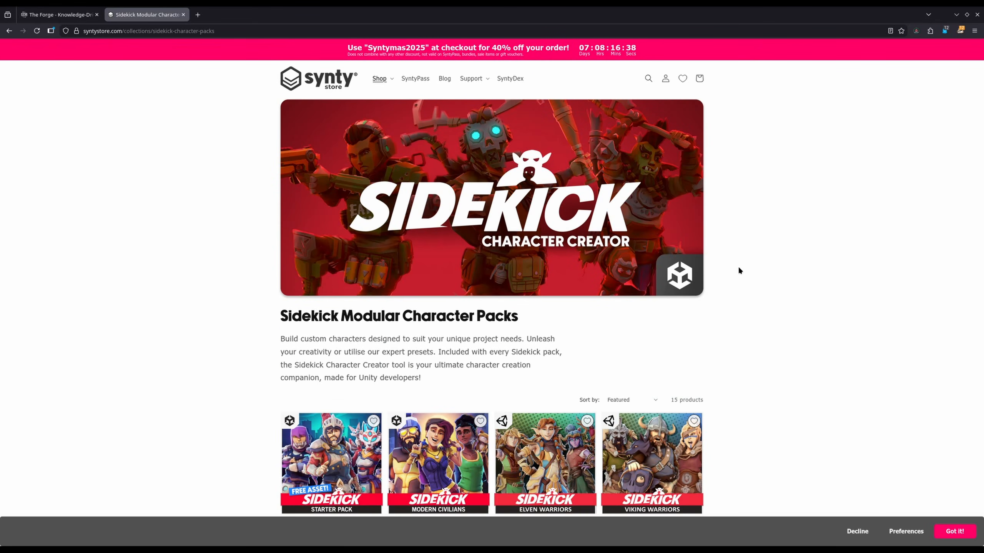
scroll(739, 249, "down", 8)
scroll(697, 251, "down", 8)
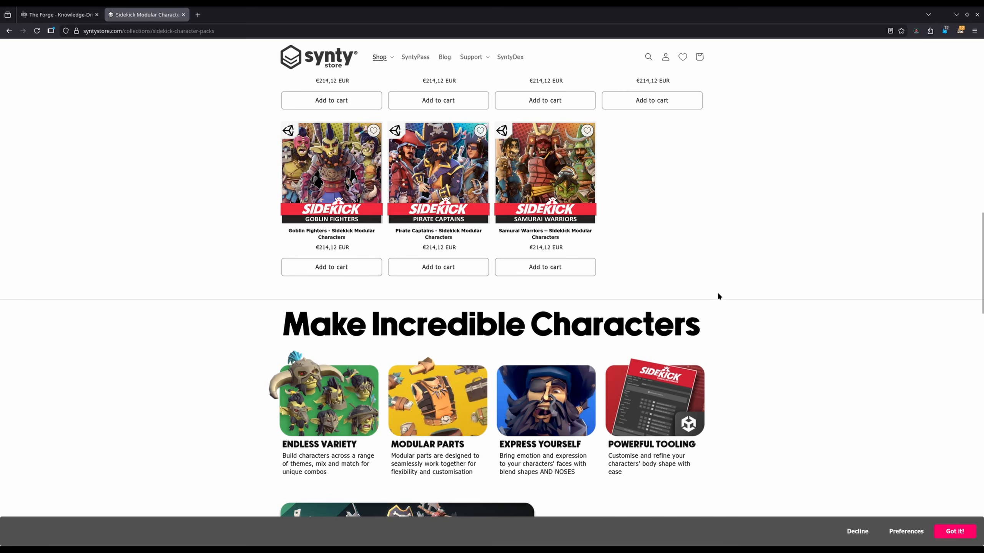
scroll(755, 316, "up", 10)
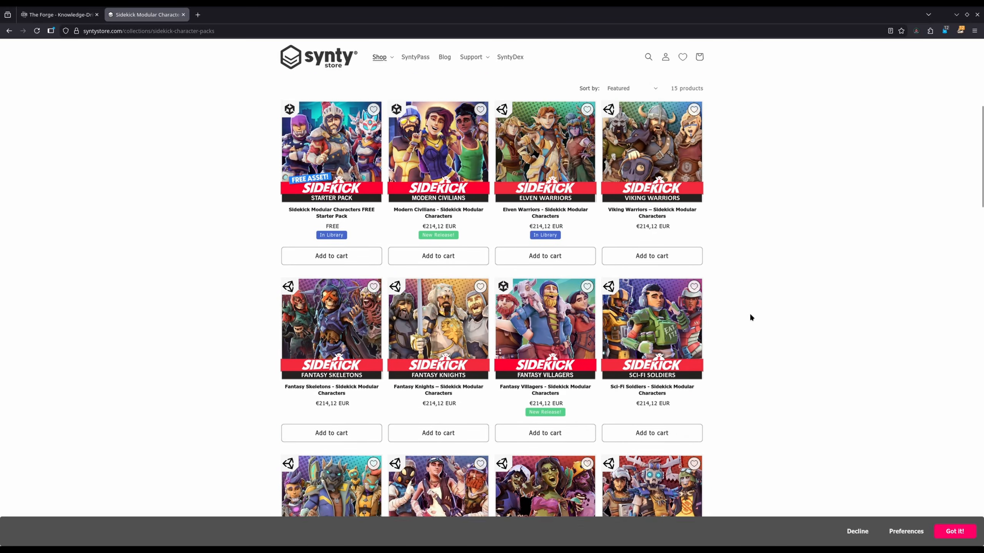
scroll(749, 319, "up", 6)
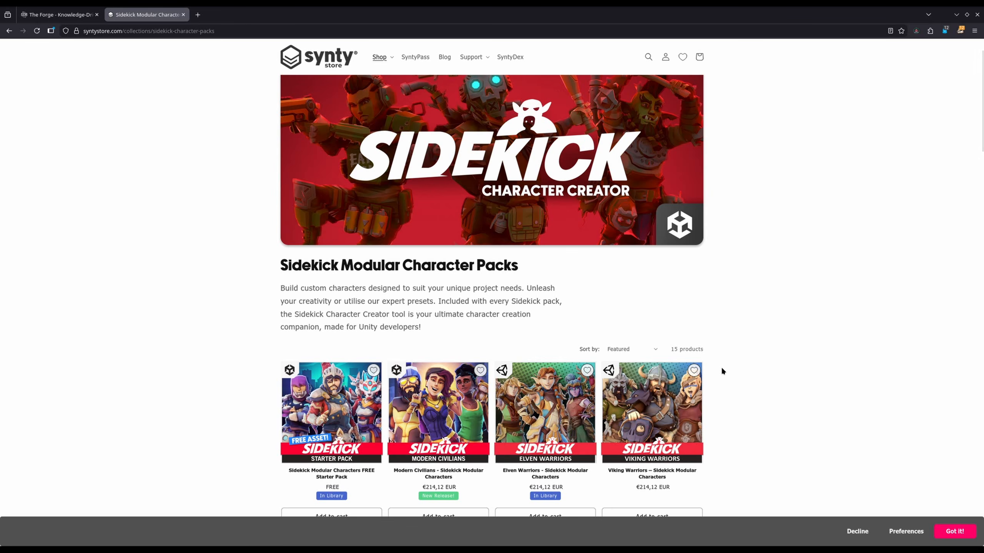
scroll(721, 366, "down", 4)
Review the Character Creator and News & Updates sections of the GameDevBuddy home page, and close that page.
left_click(73, 15)
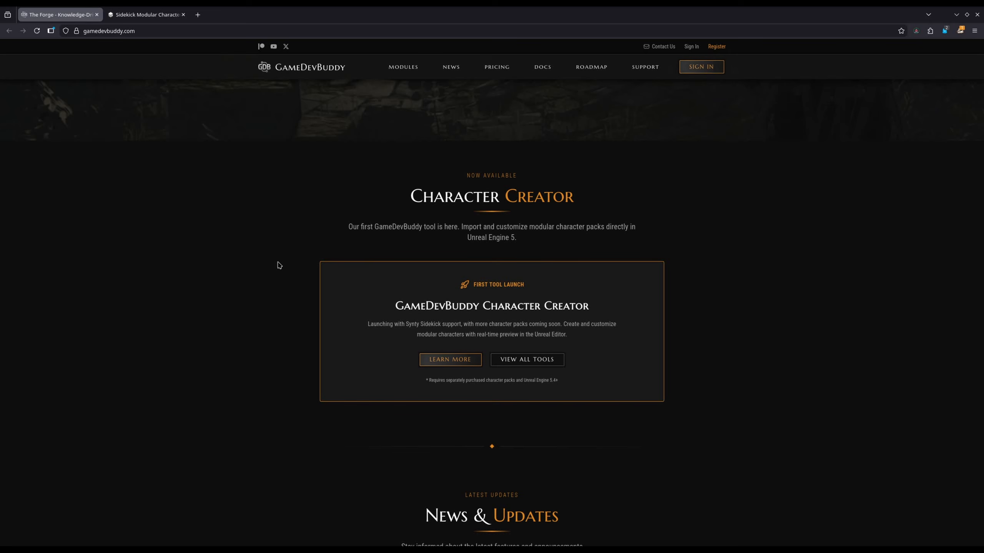
key("ctrl+Tab")
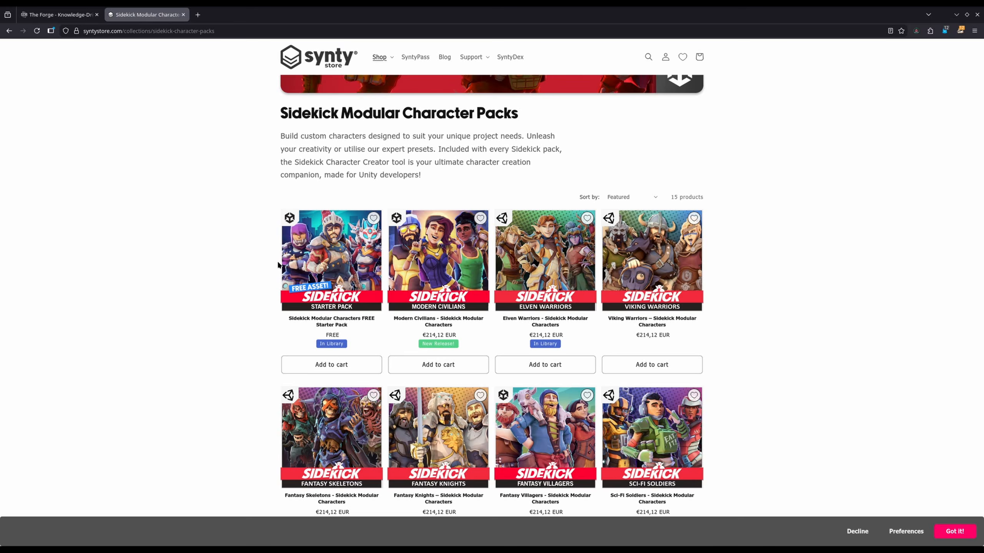
key("ctrl+Tab")
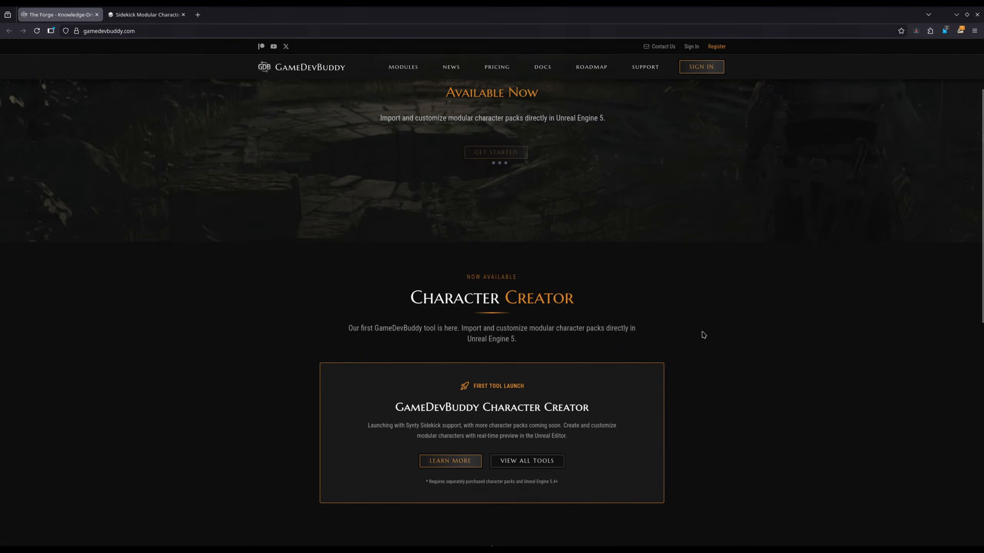
scroll(703, 335, "up", 3)
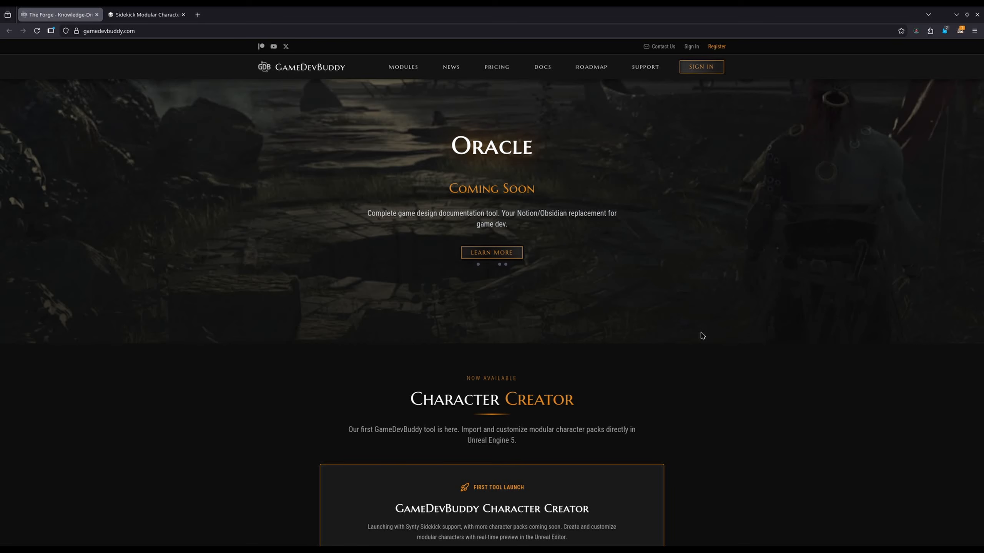
scroll(650, 373, "down", 3)
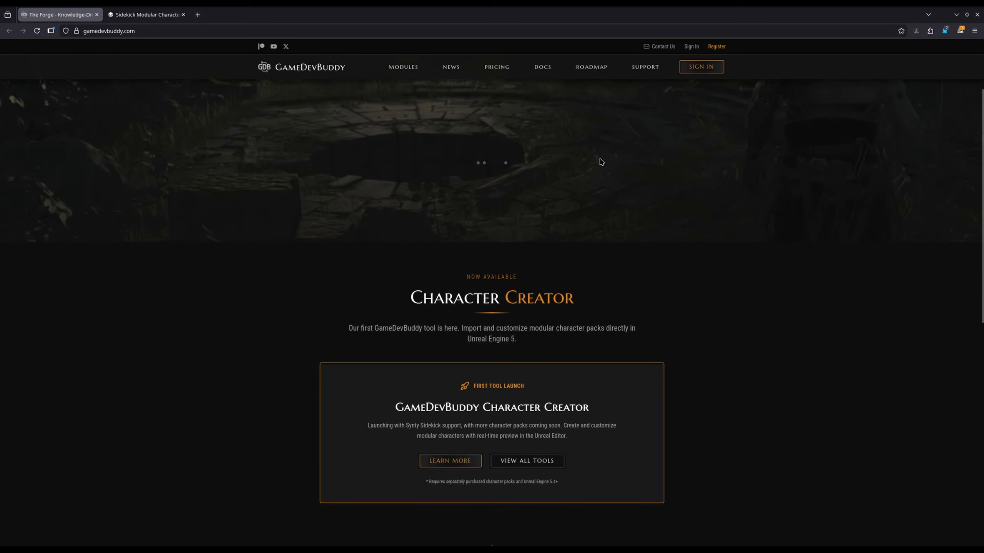
scroll(388, 232, "up", 3)
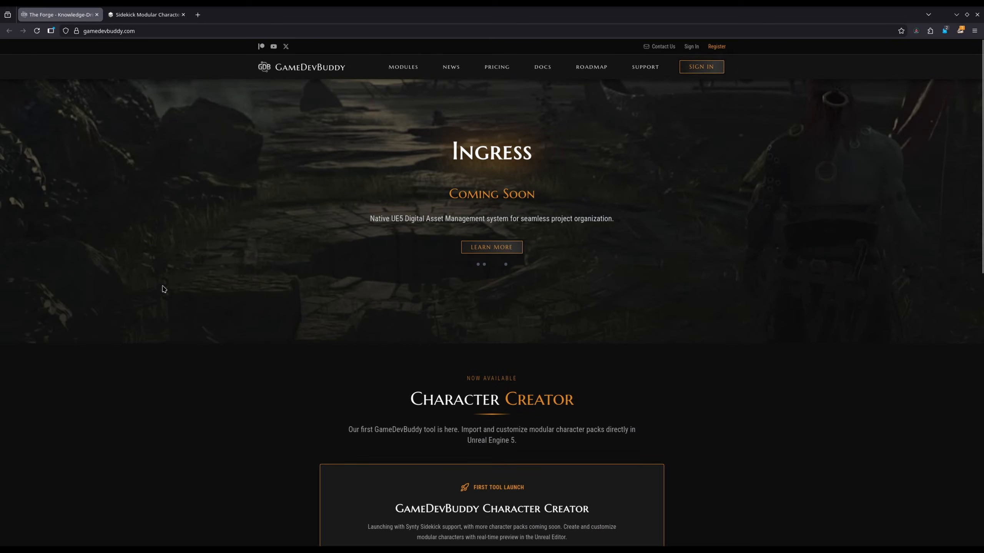
scroll(232, 360, "down", 6)
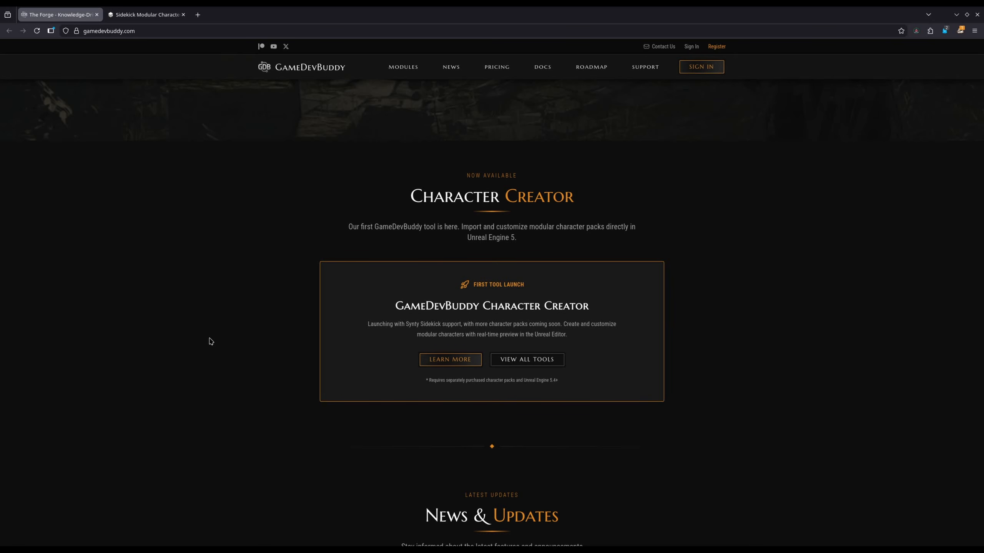
scroll(211, 341, "down", 7)
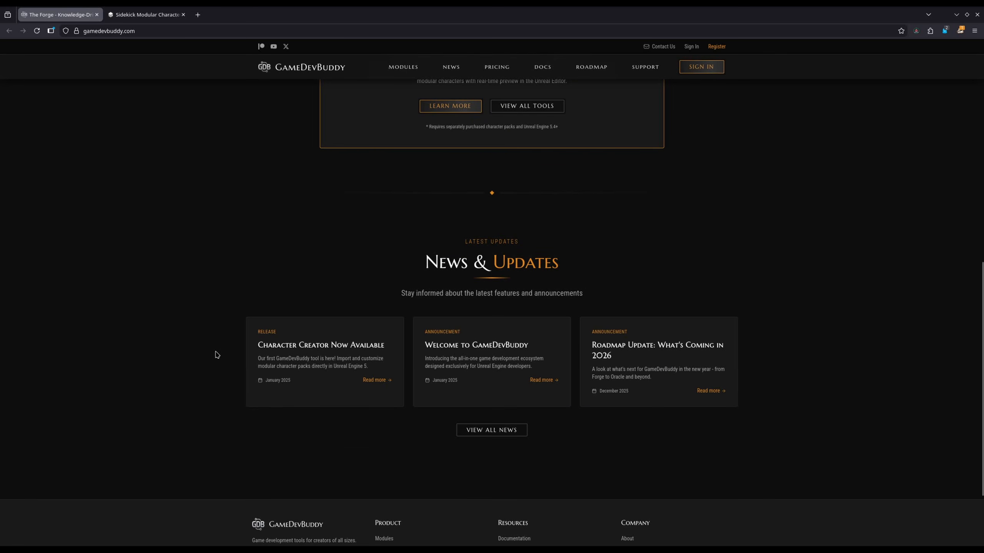
scroll(217, 355, "up", 8)
key("ctrl+w")
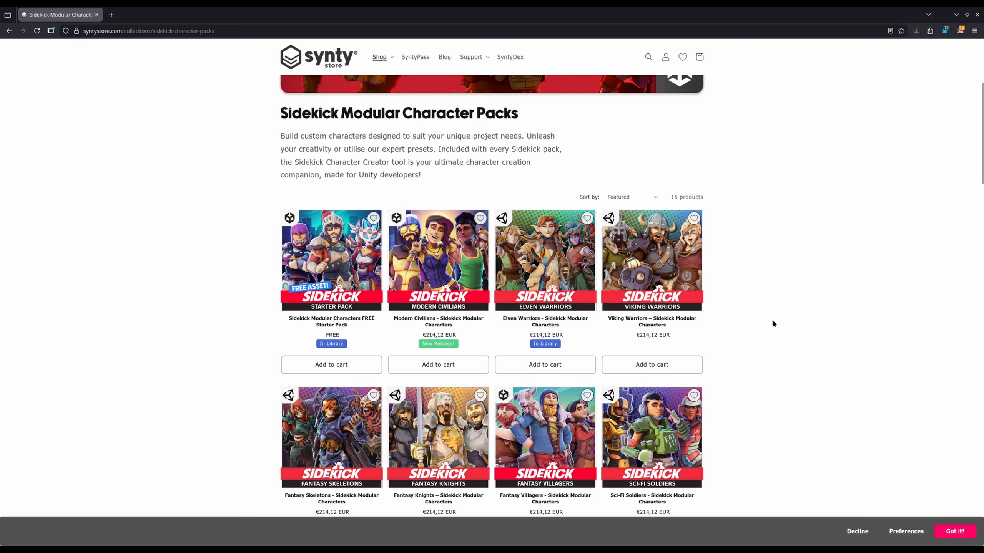
Open the product page of the Sidekick Modular Characters FREE Starter Pack separately from the collection page.
scroll(773, 325, "up", 5)
scroll(781, 338, "down", 8)
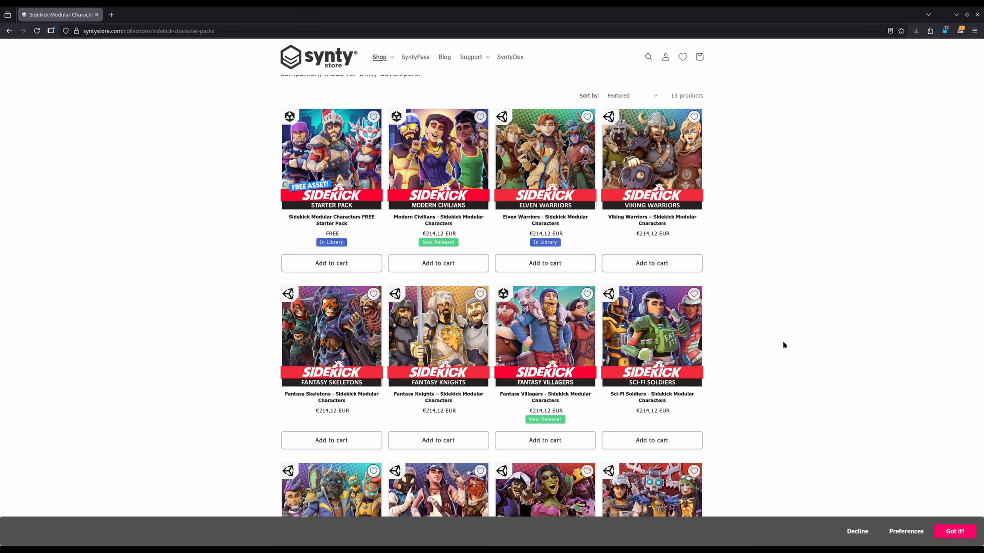
scroll(748, 329, "up", 8)
scroll(737, 346, "down", 4)
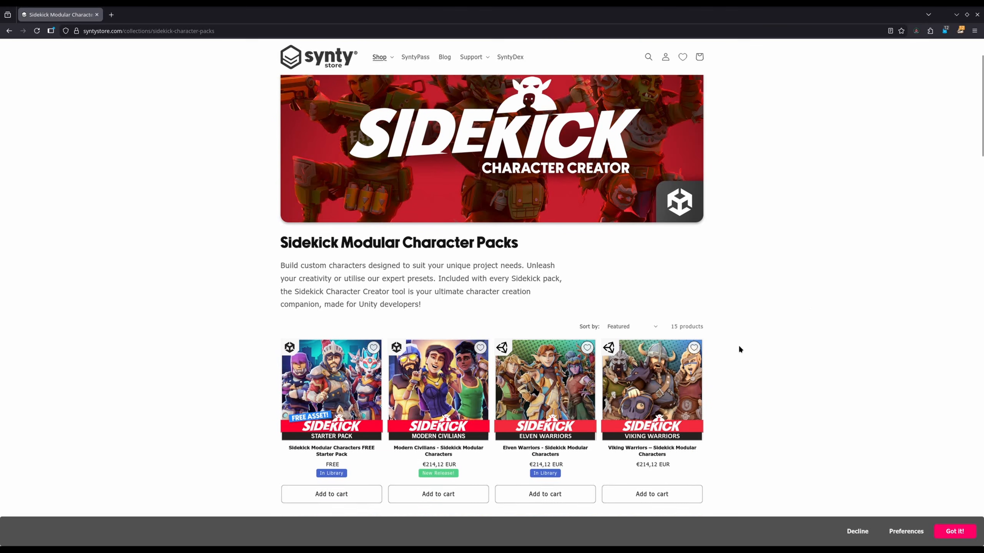
scroll(810, 306, "down", 2)
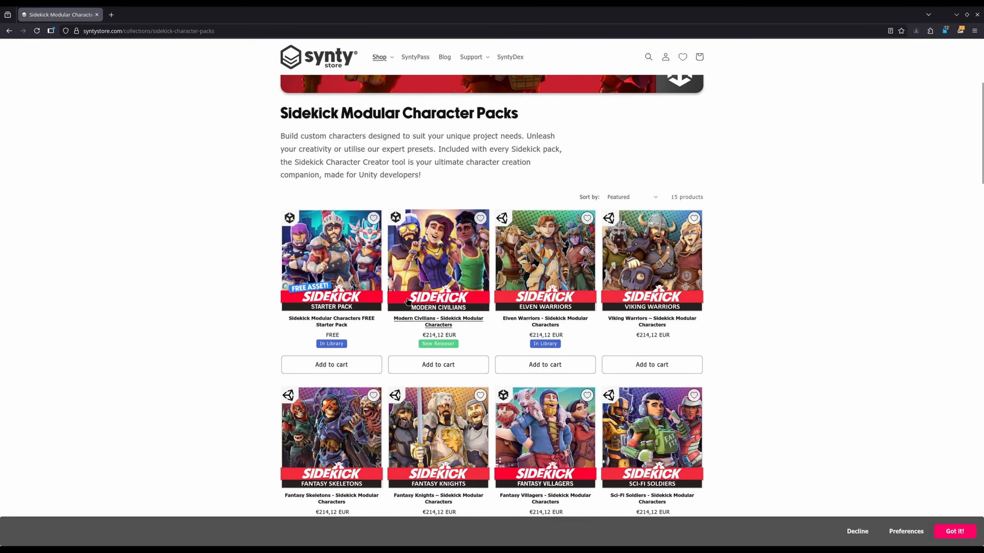
middle_click(334, 322)
key("ctrl+Tab")
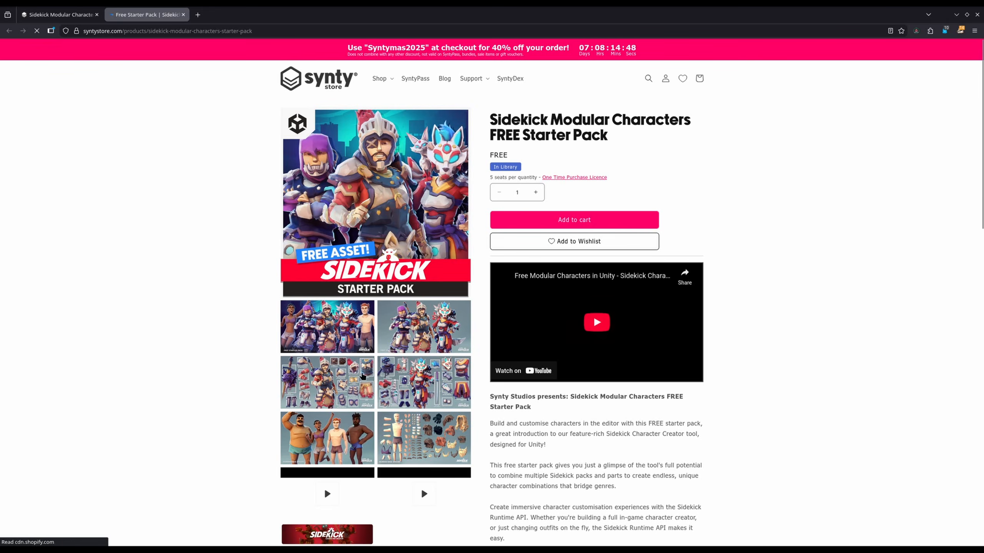
View the enlarged modular-parts images of the knight and the fox-masked character, and close the starter pack page.
left_click(412, 396)
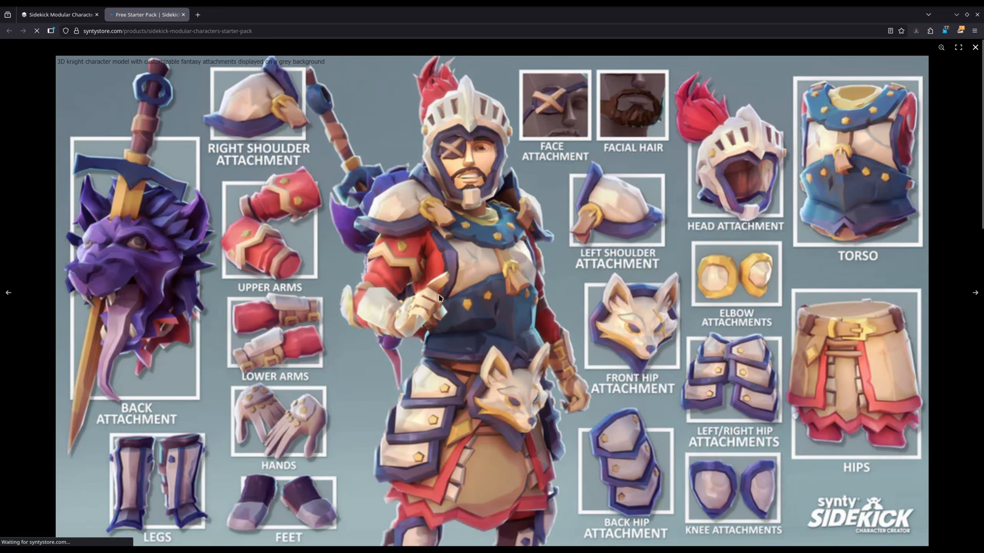
left_click(433, 313)
left_click(394, 390)
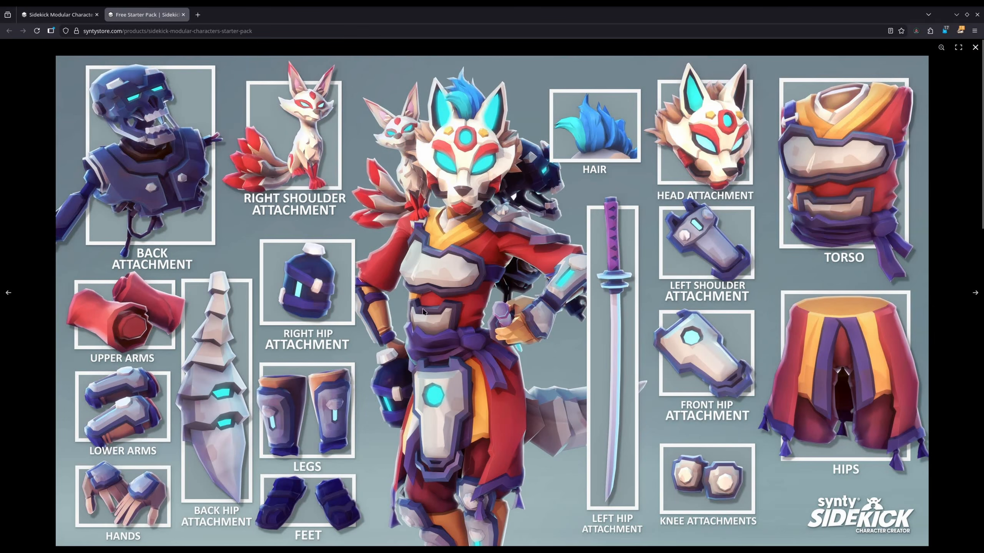
left_click(415, 245)
scroll(403, 301, "down", 1)
key("ctrl+w")
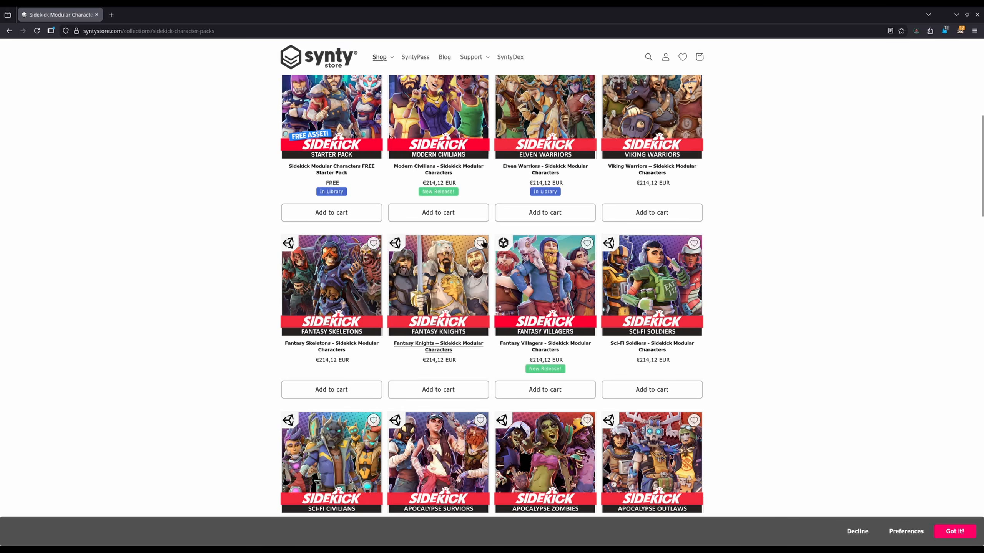
scroll(634, 224, "down", 1)
scroll(635, 232, "down", 5)
scroll(654, 271, "up", 1)
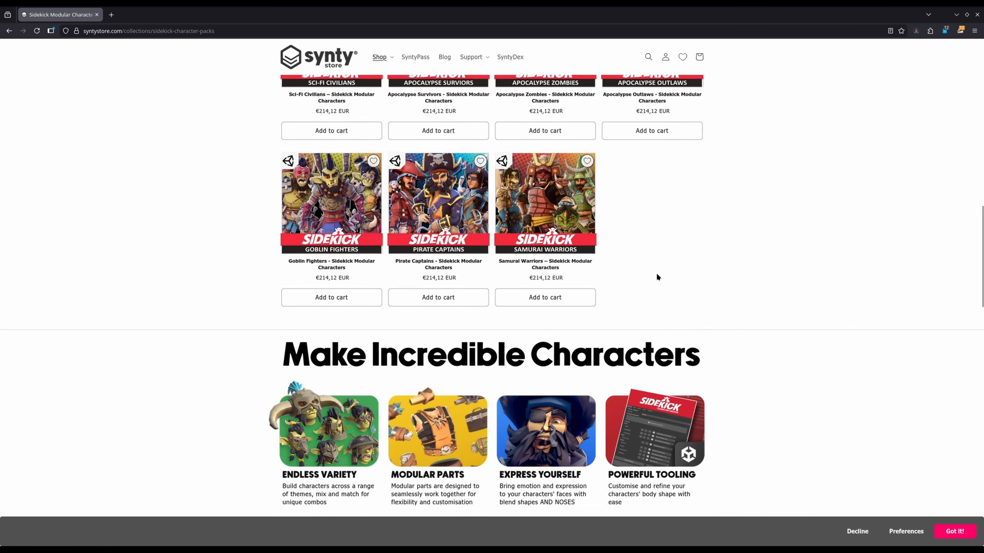
scroll(660, 278, "up", 10)
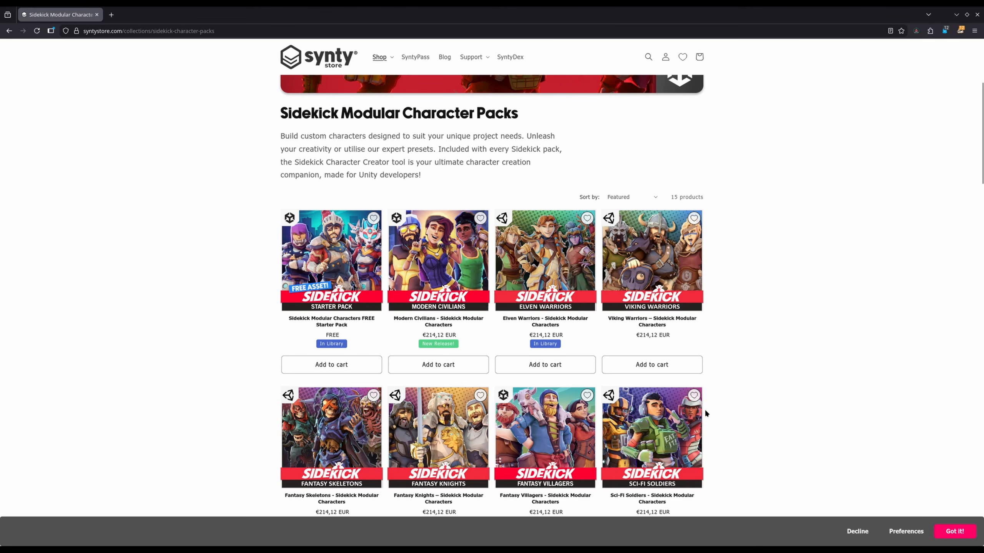
scroll(209, 220, "up", 2)
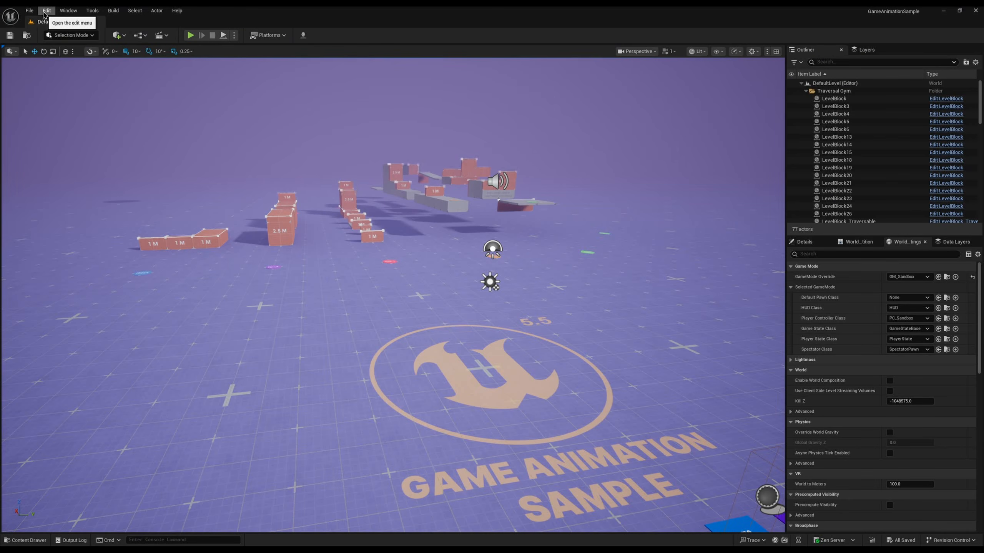
In Unreal Editor, check that GDB Character Creator is enabled among the project's Editor plugins, and close the plugin list.
left_click(46, 10)
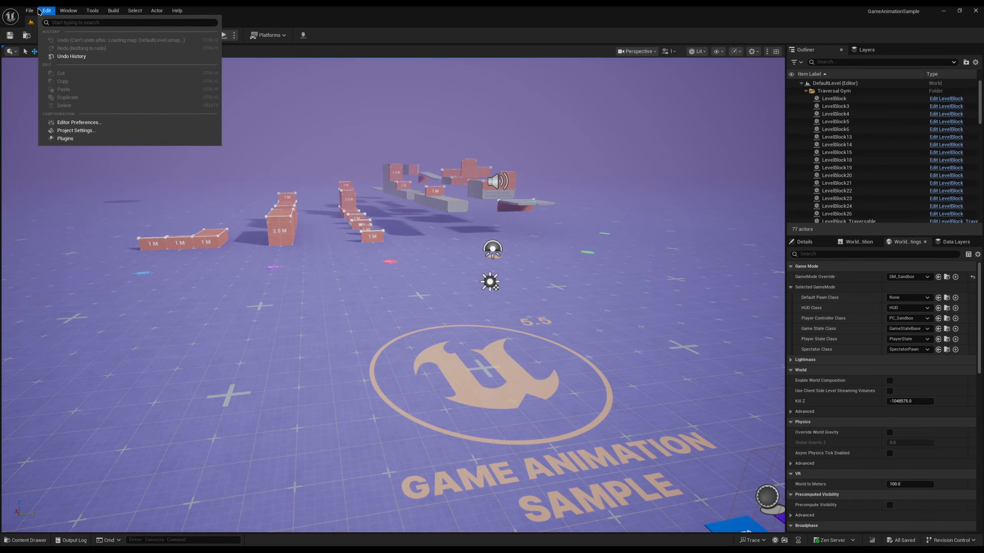
left_click(67, 138)
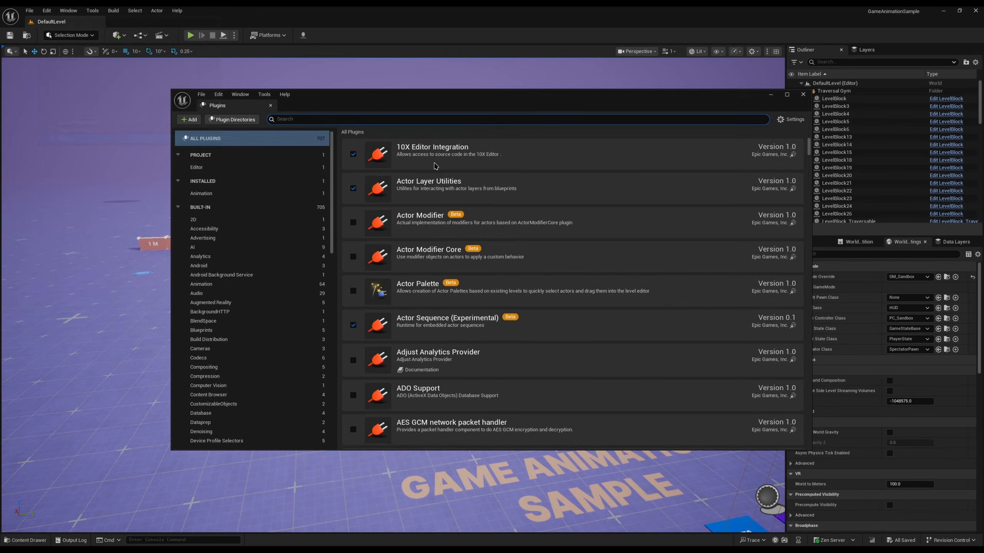
left_click(236, 168)
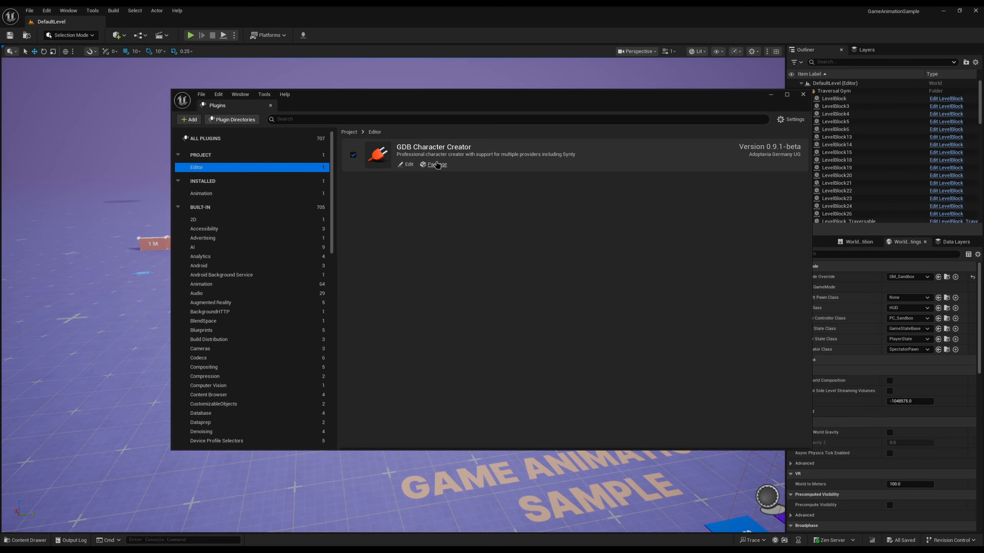
left_click(803, 95)
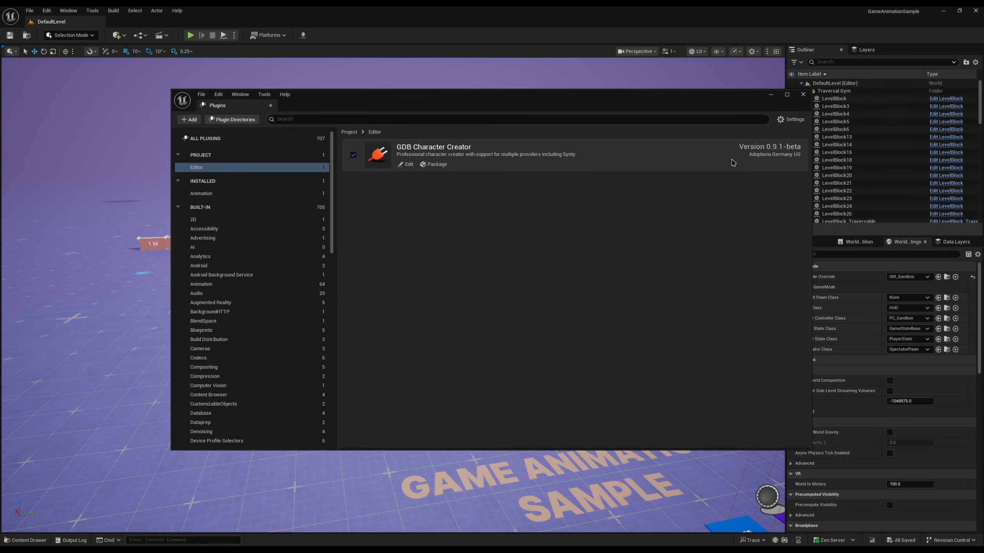
left_click(803, 95)
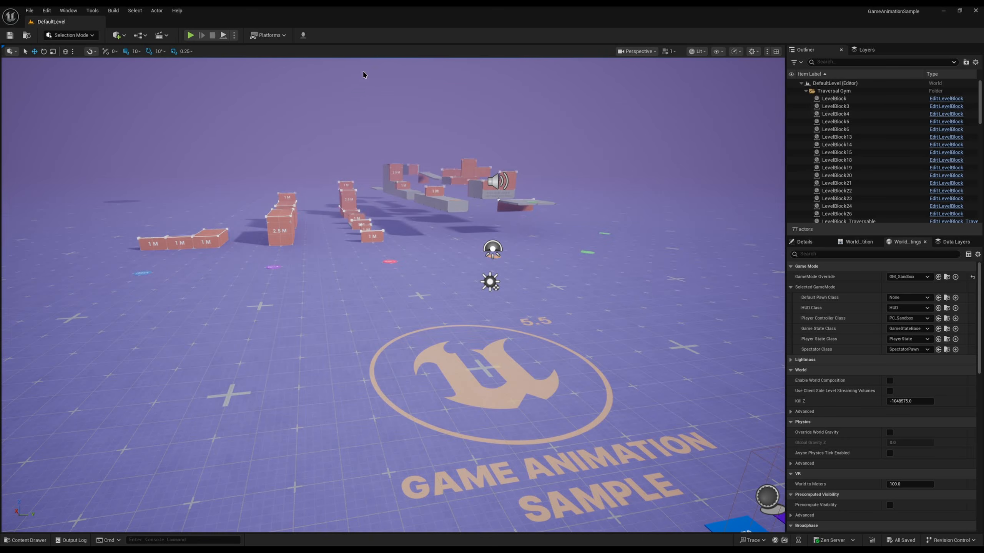
Open the GDB Character Creator tool to its provider selection page.
left_click(303, 36)
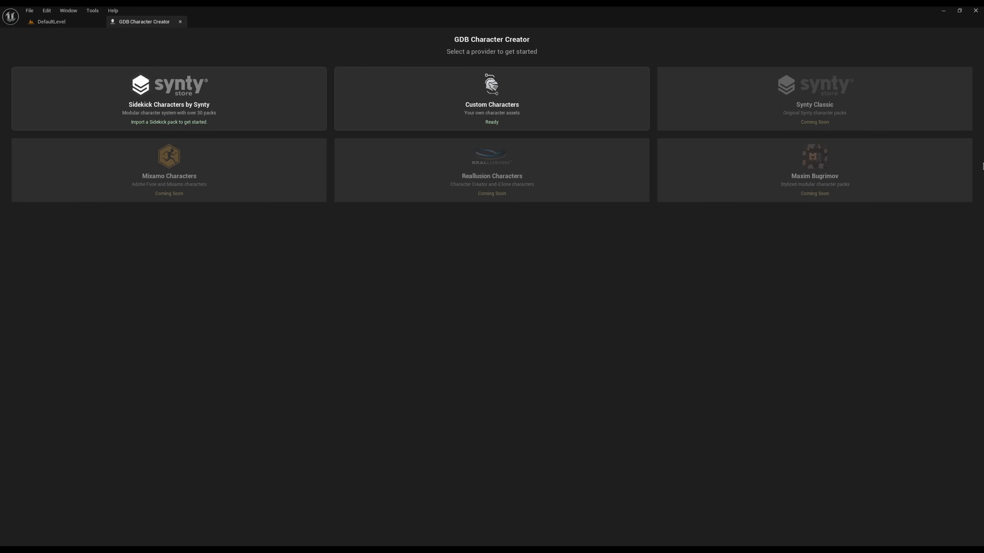
Import the SIDEKICK_Elven_Warriors Unity package through the Synty Sidekick provider, dismiss the message log, and widen the character preview.
left_click(230, 110)
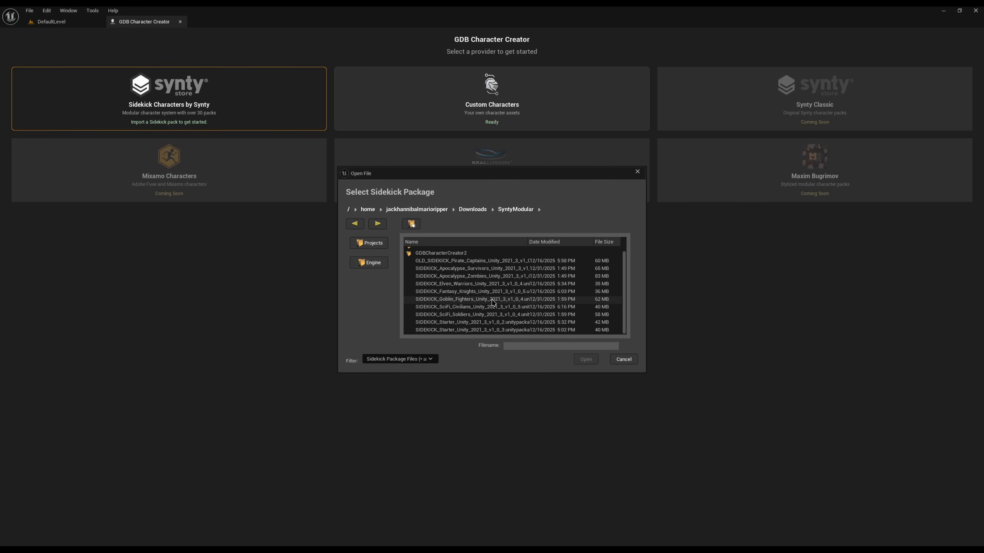
left_click(462, 329)
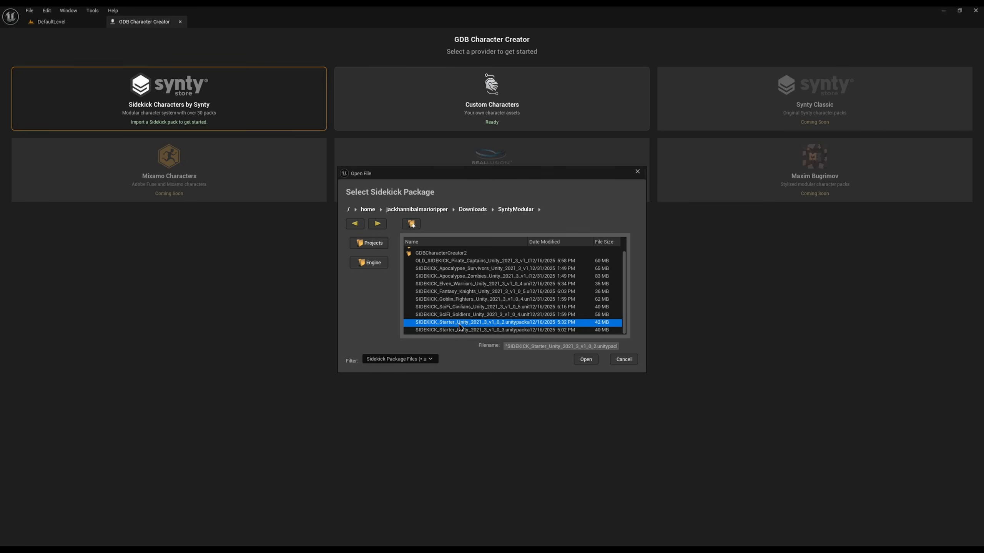
left_click(471, 307)
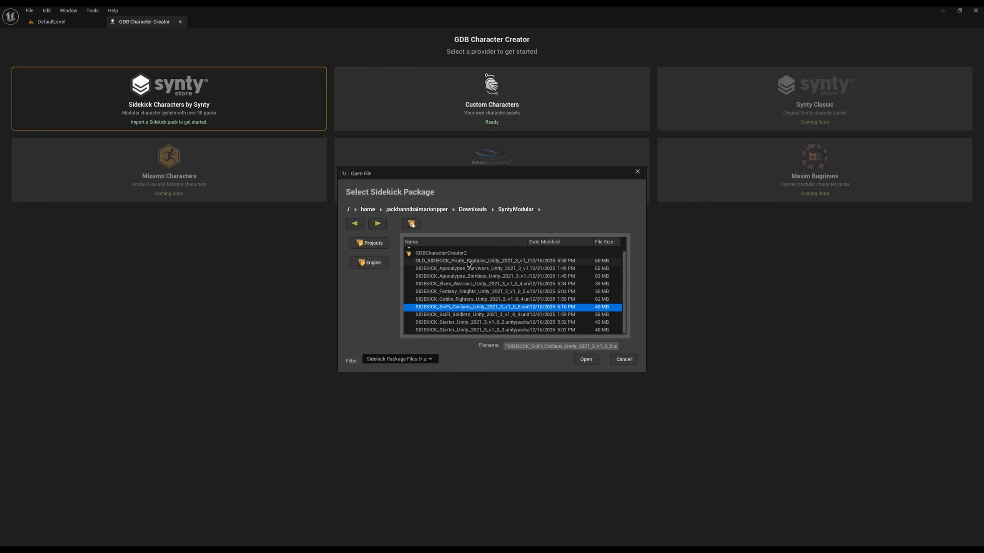
double_click(463, 285)
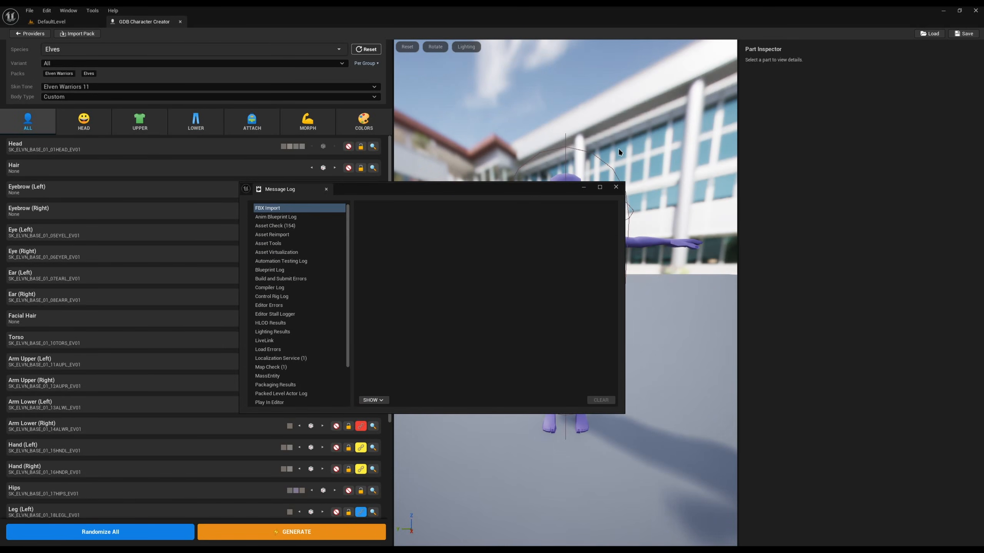
left_click(616, 187)
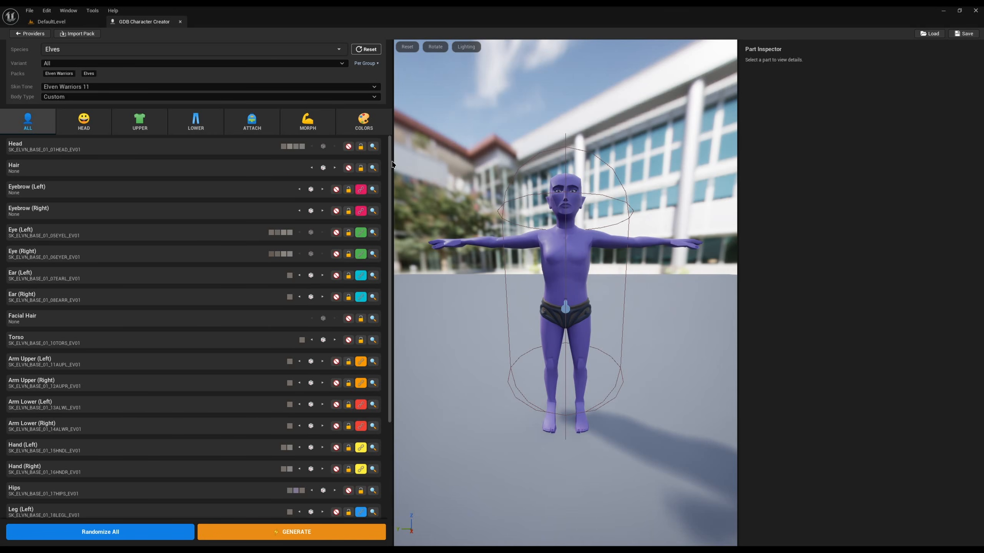
left_click_drag(391, 163, 335, 163)
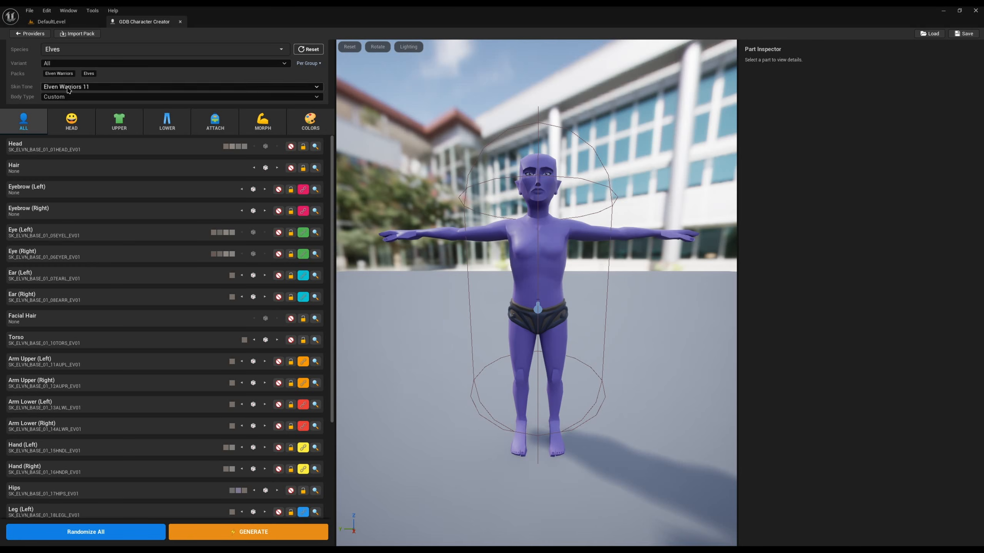
View the available species choices and keep the species on Elves.
left_click(58, 51)
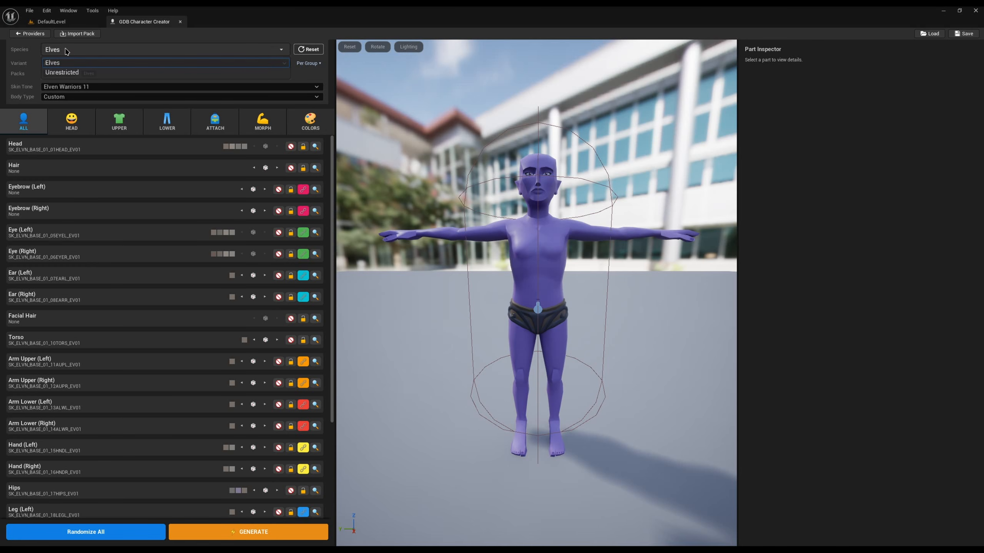
left_click(64, 49)
left_click(64, 51)
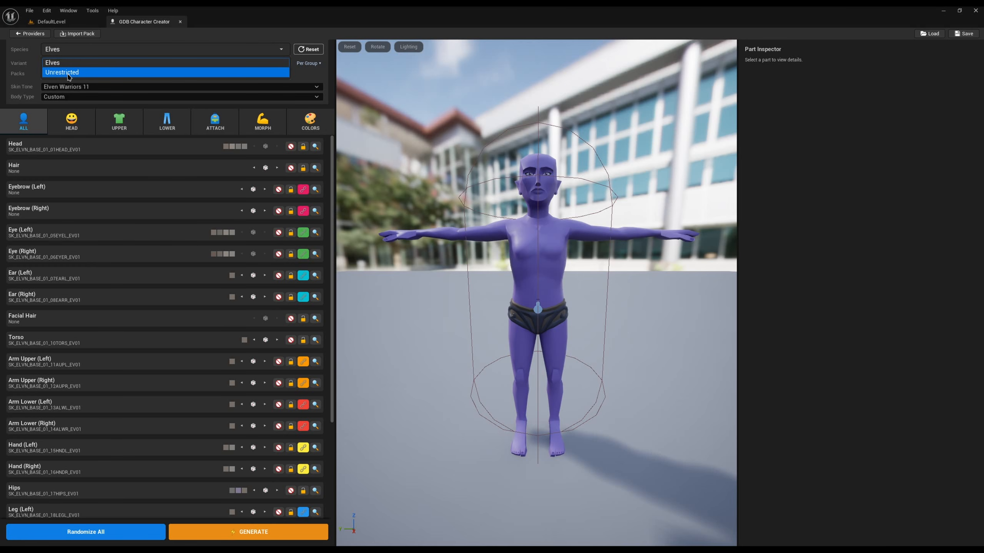
left_click(70, 57)
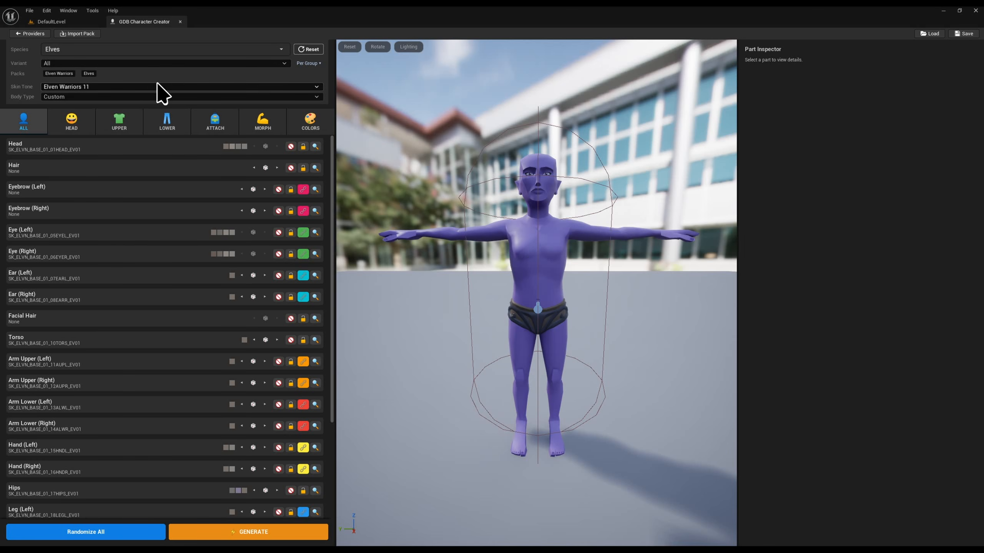
Try the Species Elves 03 skin tone, and set the character's skin tone to Elven Warriors 14.
left_click(98, 87)
left_click(98, 168)
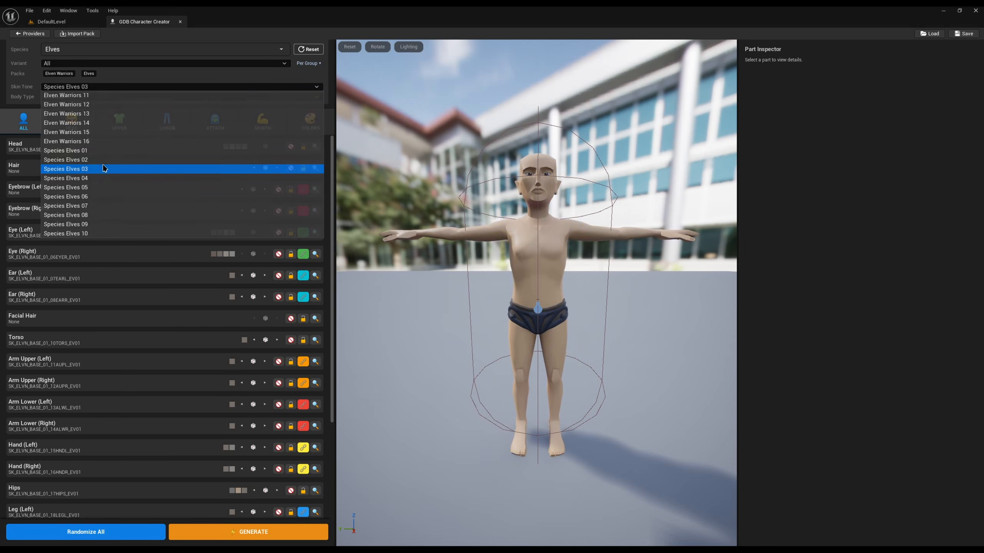
left_click(62, 87)
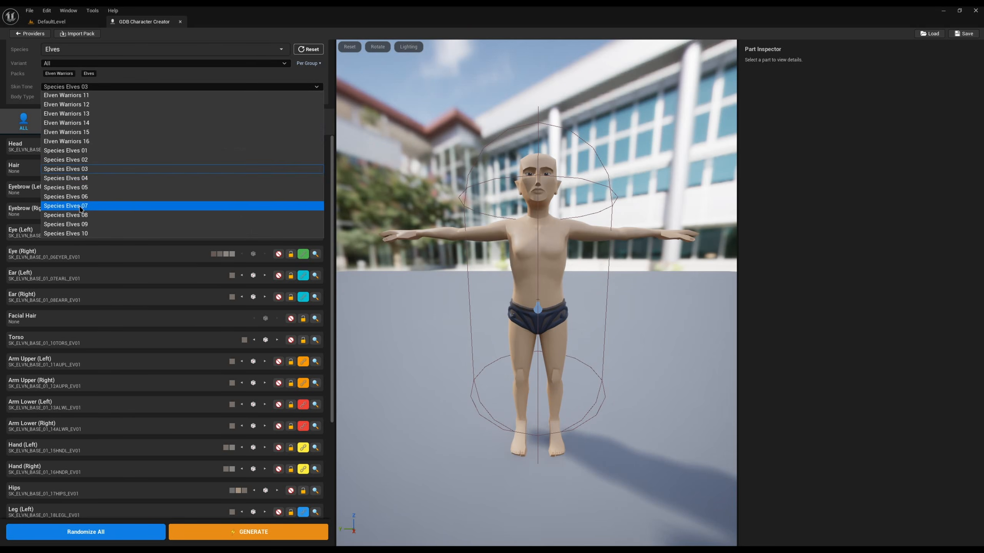
left_click(59, 102)
Try the Male Heavy body type, and set the character's body type to Male Muscular.
left_click(59, 99)
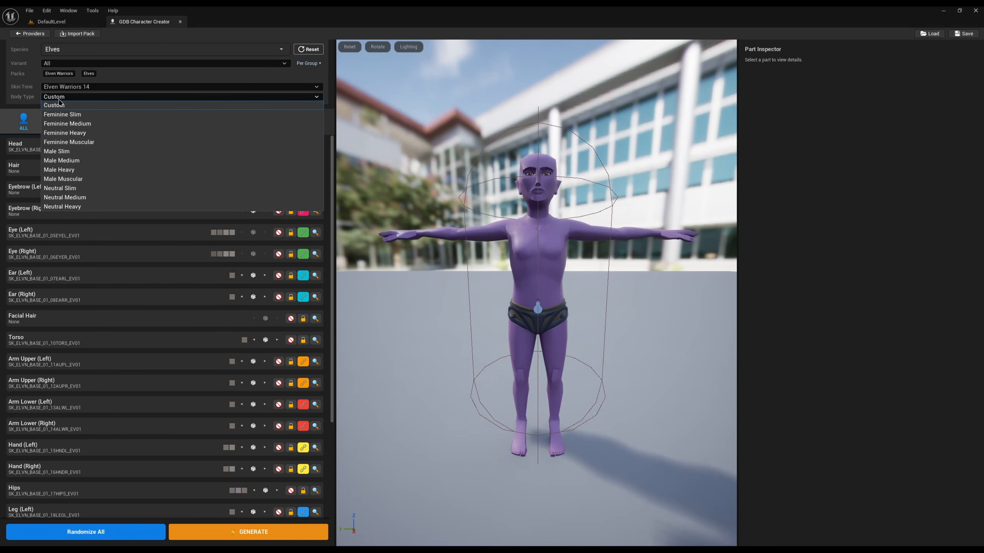
left_click(94, 171)
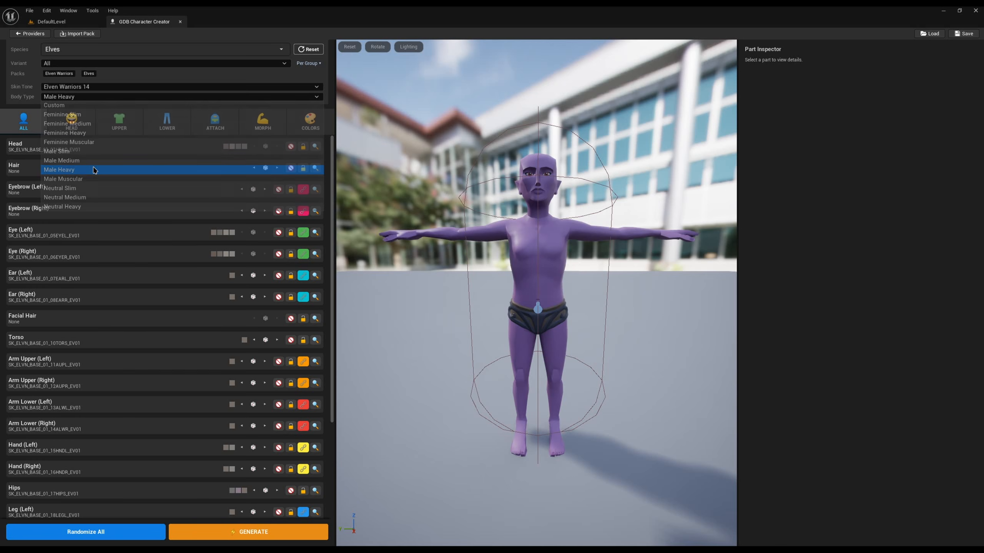
left_click(69, 98)
left_click(63, 179)
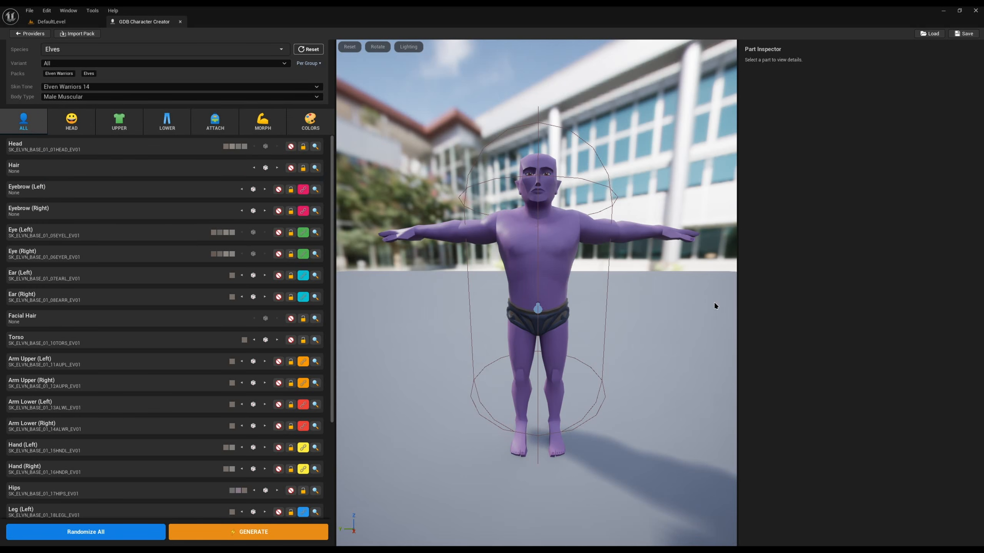
Look over the full parts list, and cycle the head's hair part to SK_ELVN_WARR_03_02HAIR_HU01.
scroll(136, 275, "down", 5)
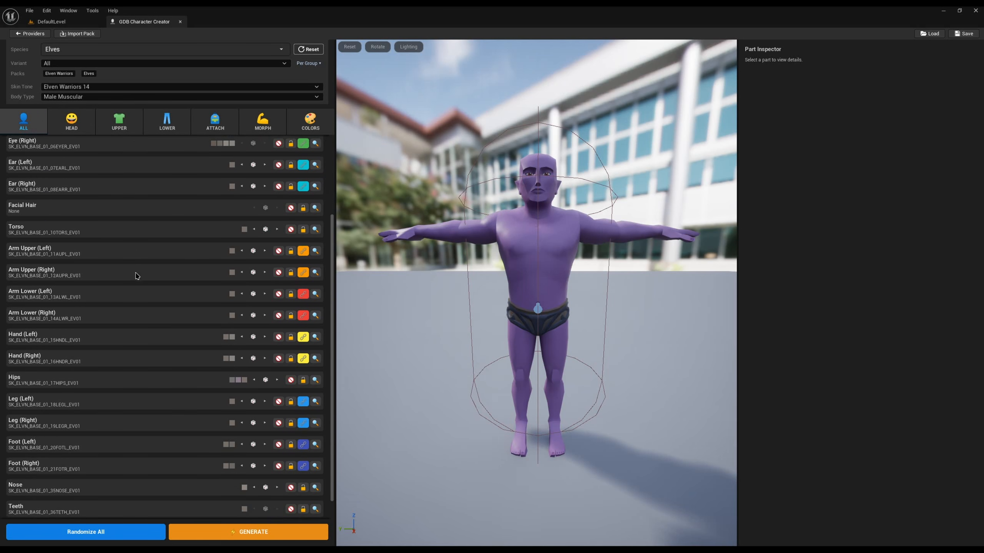
scroll(132, 295, "up", 5)
scroll(128, 309, "up", 1)
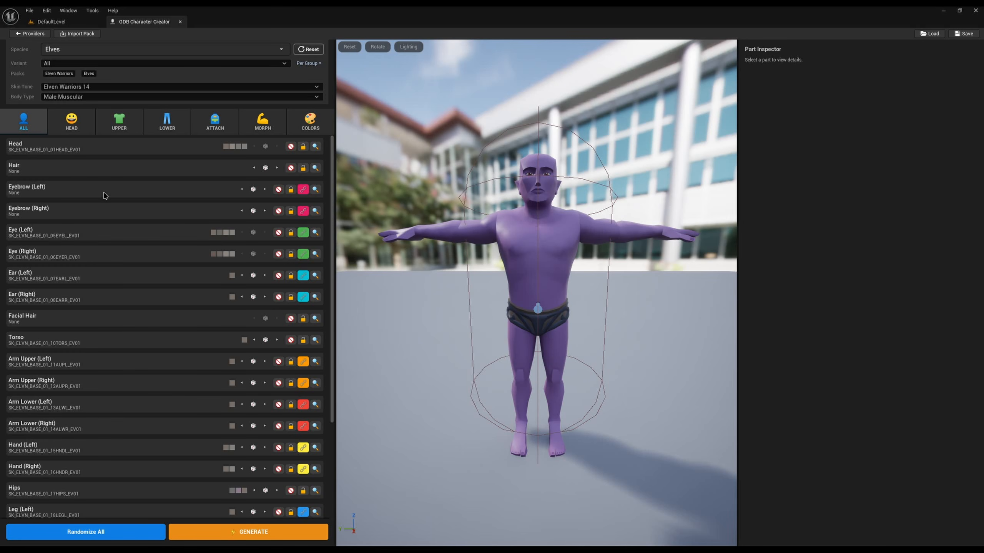
left_click(71, 124)
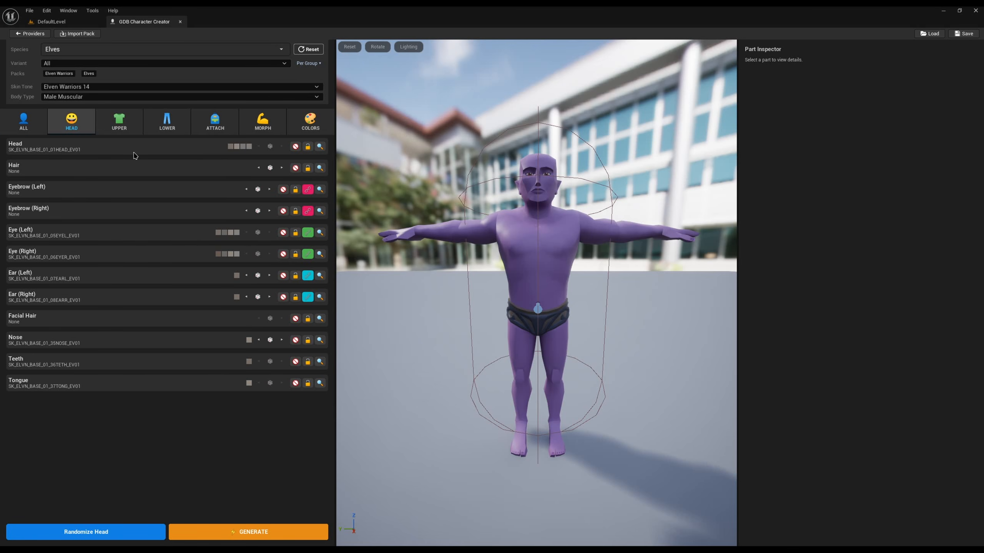
left_click(281, 169)
left_click(281, 169)
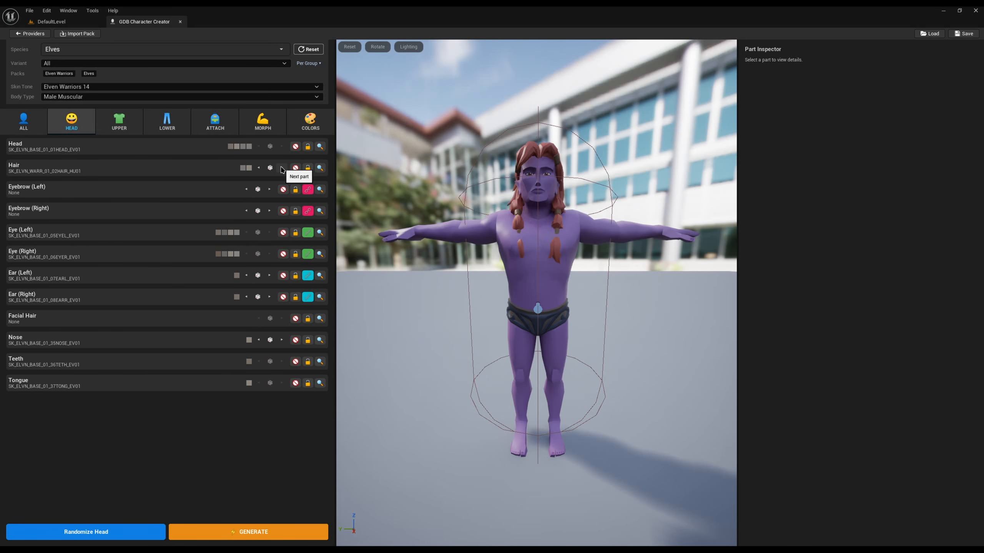
left_click(281, 169)
left_click(281, 169)
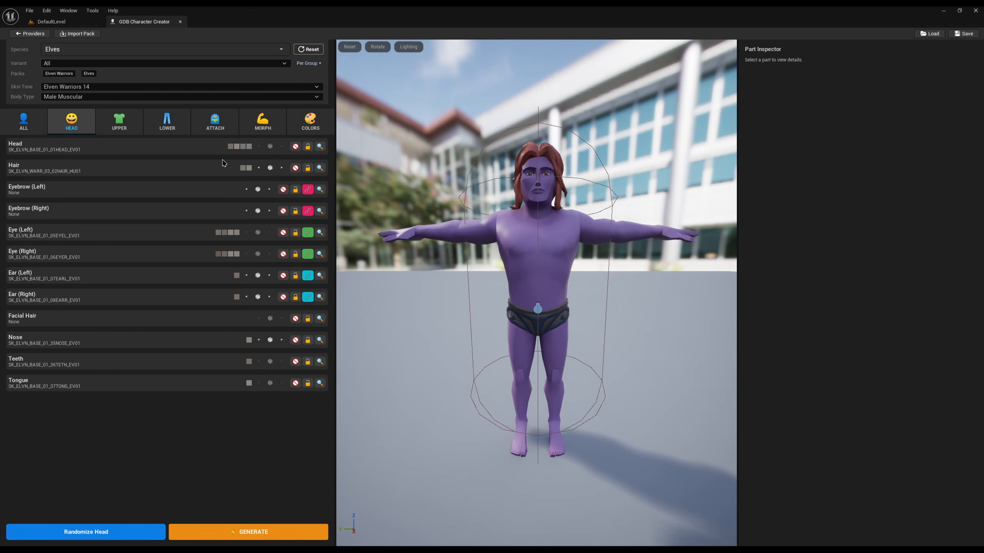
Recolor the hair's first color to blue with R 0.059, G 0.105, B 0.416.
left_click(242, 169)
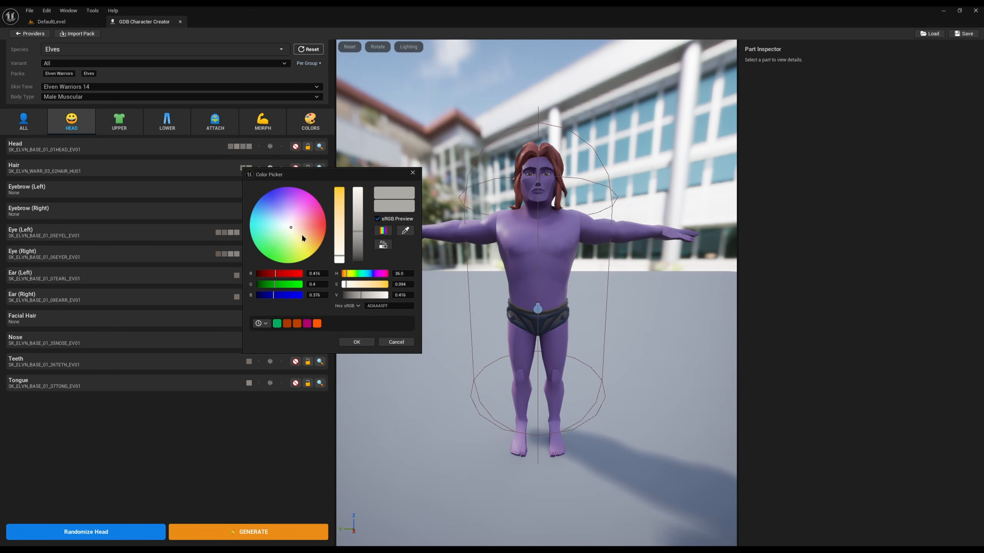
left_click(294, 221)
left_click_drag(294, 221, 267, 199)
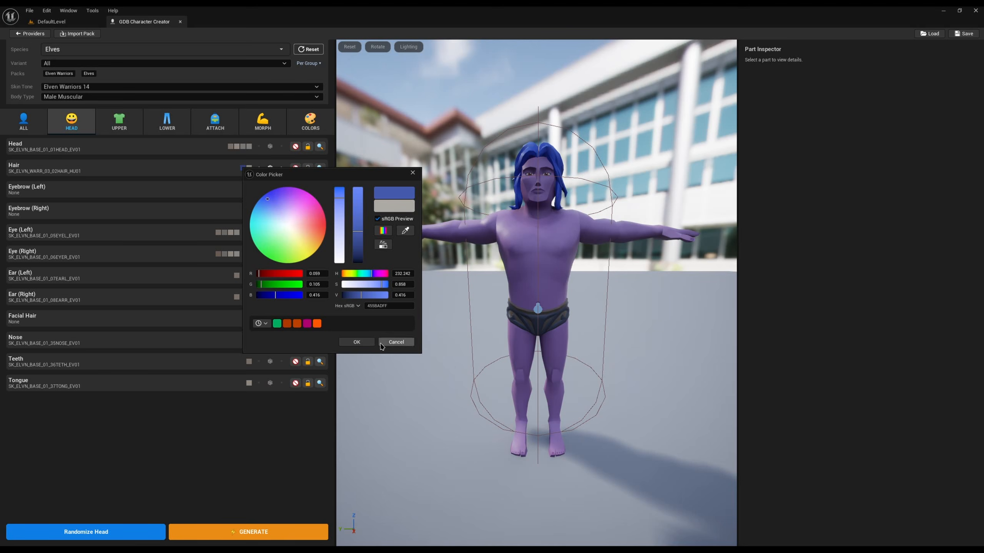
left_click(360, 343)
Turn the character to see its ponytail and recolor the hair's second color, the hair tie, to green.
left_click(249, 168)
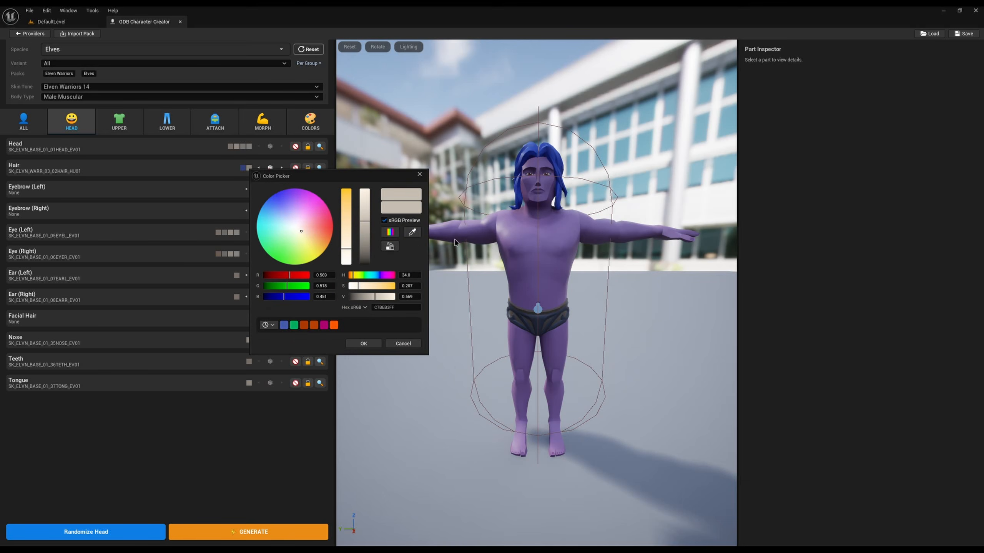
right_click_drag(541, 203, 635, 217)
scroll(542, 271, "up", 10)
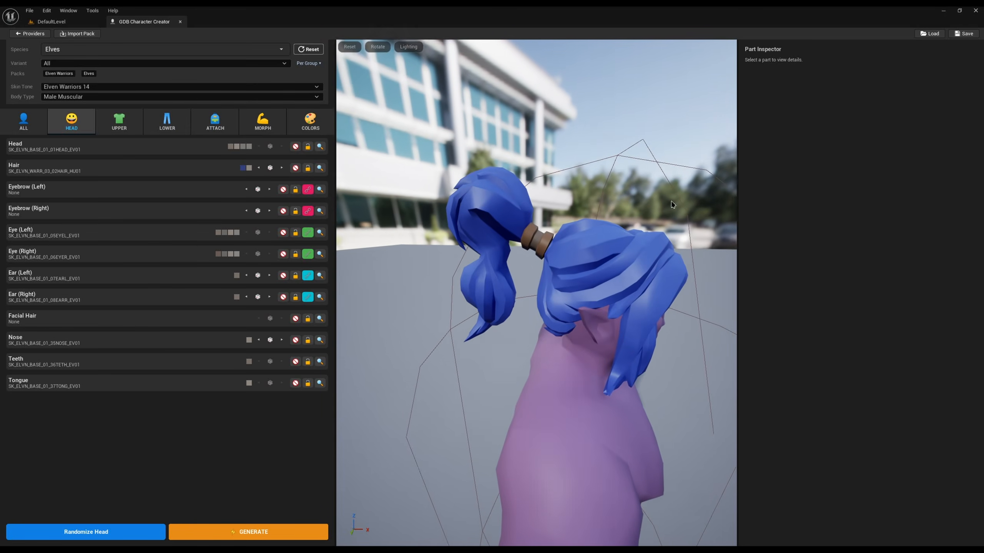
left_click(248, 167)
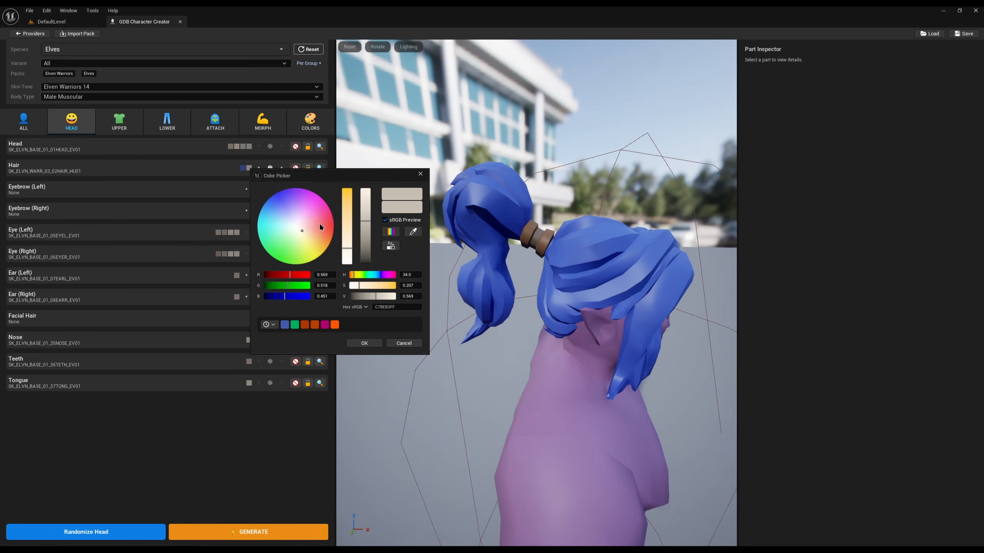
left_click_drag(300, 232, 287, 256)
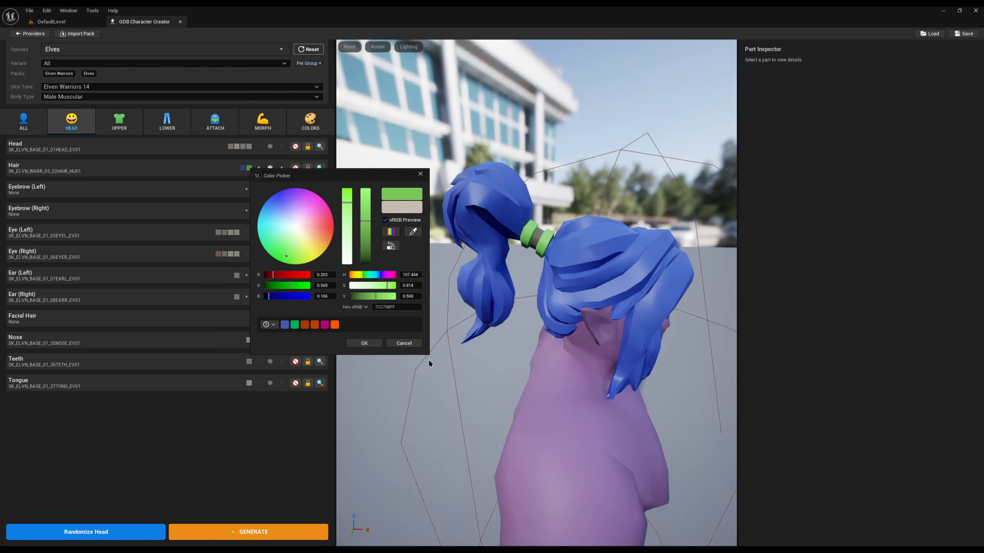
left_click(362, 341)
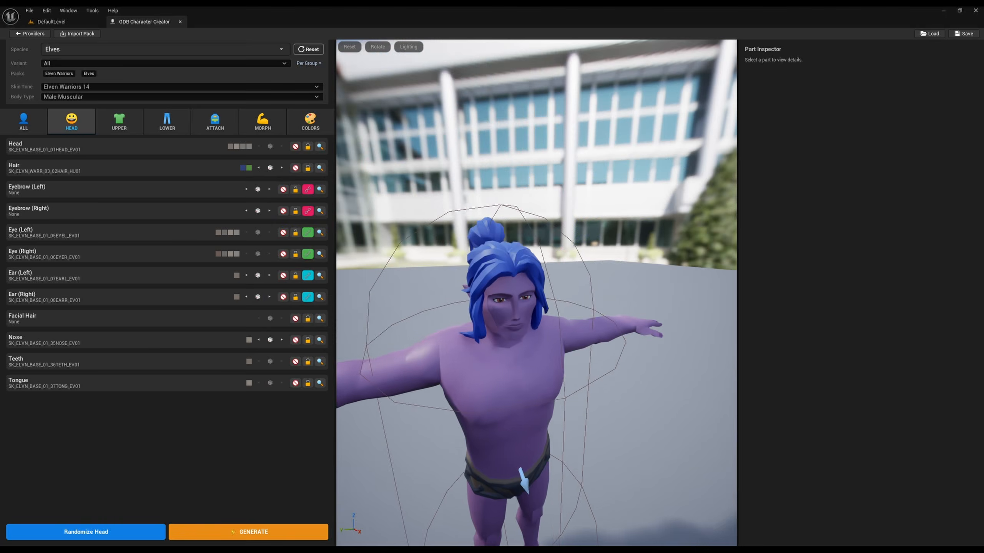
Cycle the upper body's torso part to SK_ELVN_WARR_01_10TORS_HU01.
mouse_move(537, 295)
right_mouse_down()
mouse_move(519, 267)
mouse_move(538, 277)
right_mouse_up()
right_click_drag(484, 314, 484, 318)
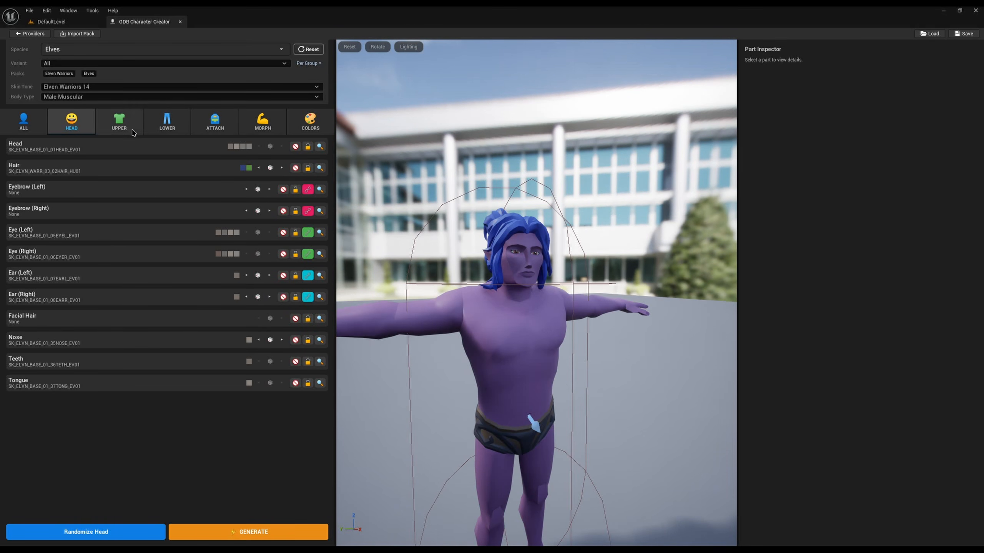
left_click(119, 124)
left_click(281, 148)
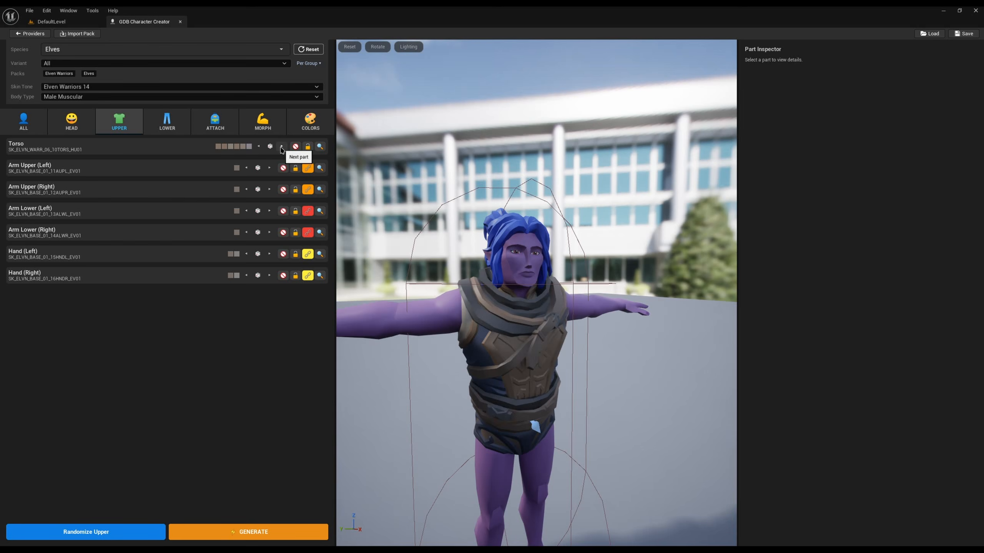
left_click(280, 148)
left_click(281, 148)
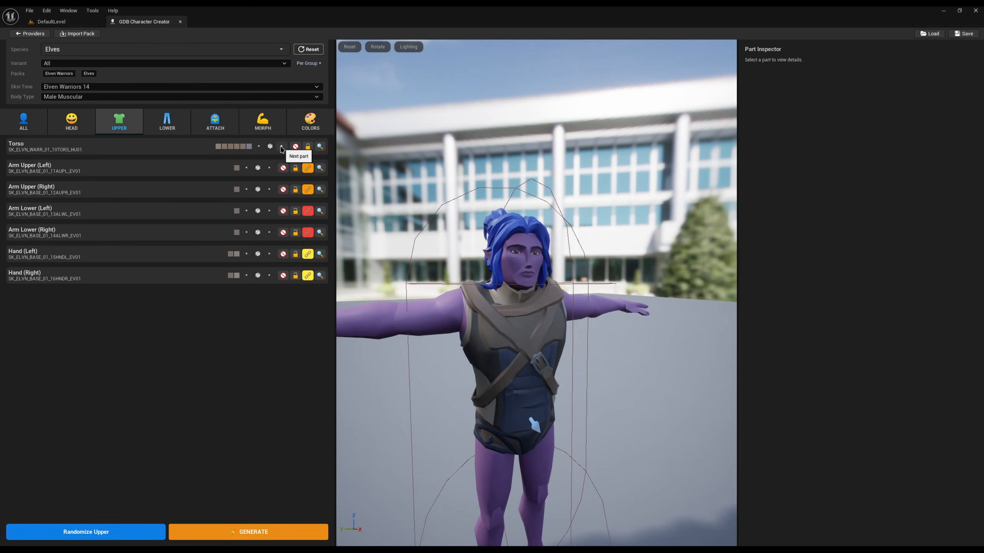
Randomize the lower body's hips part until it is SK_ELVN_WARR_02_17HIPS_HU01.
right_click_drag(464, 279, 438, 271)
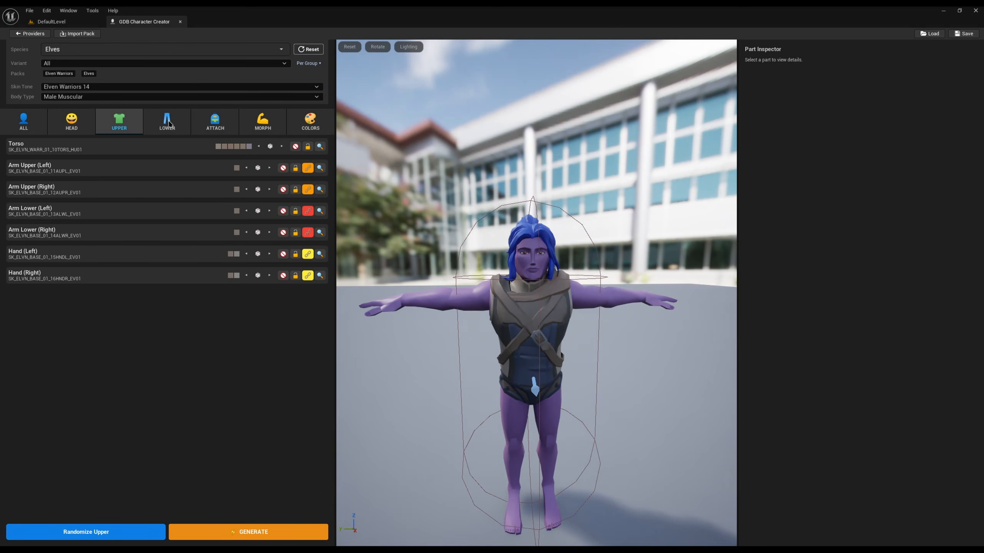
left_click(170, 125)
left_click(273, 148)
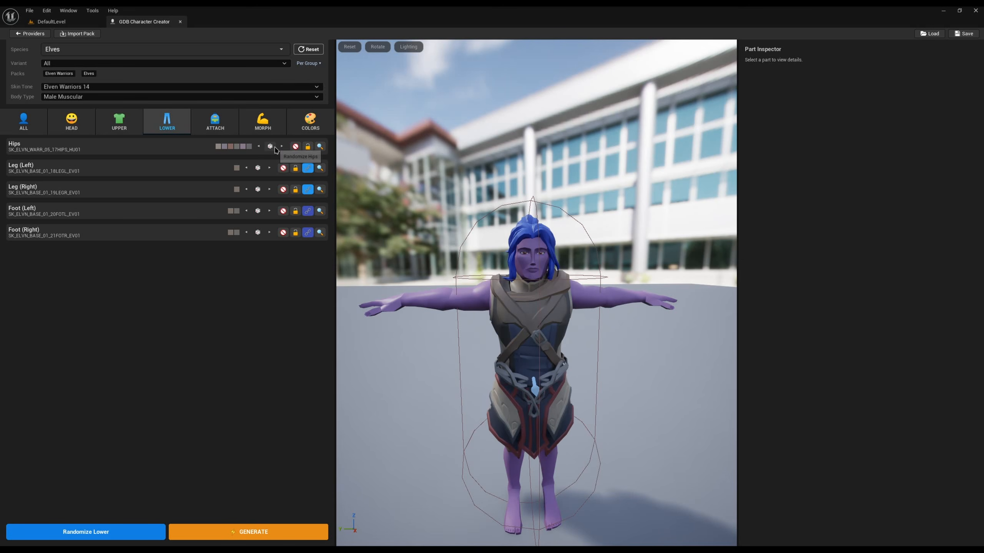
left_click(275, 149)
left_click(275, 149)
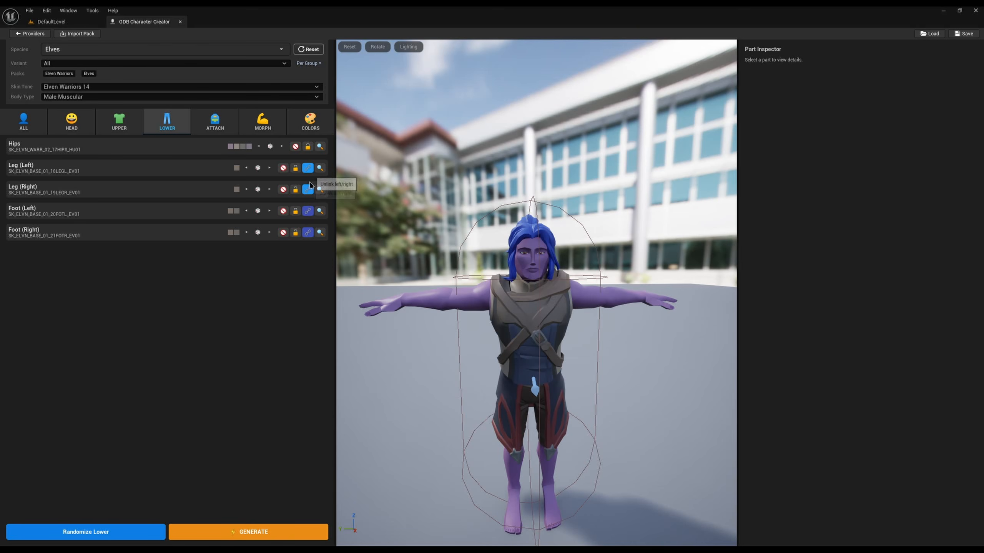
Change the linked left and right leg parts to SK_ELVN_WARR_01_18LEGL_HU01 and SK_ELVN_WARR_01_19LEGR_HU01.
left_click(114, 125)
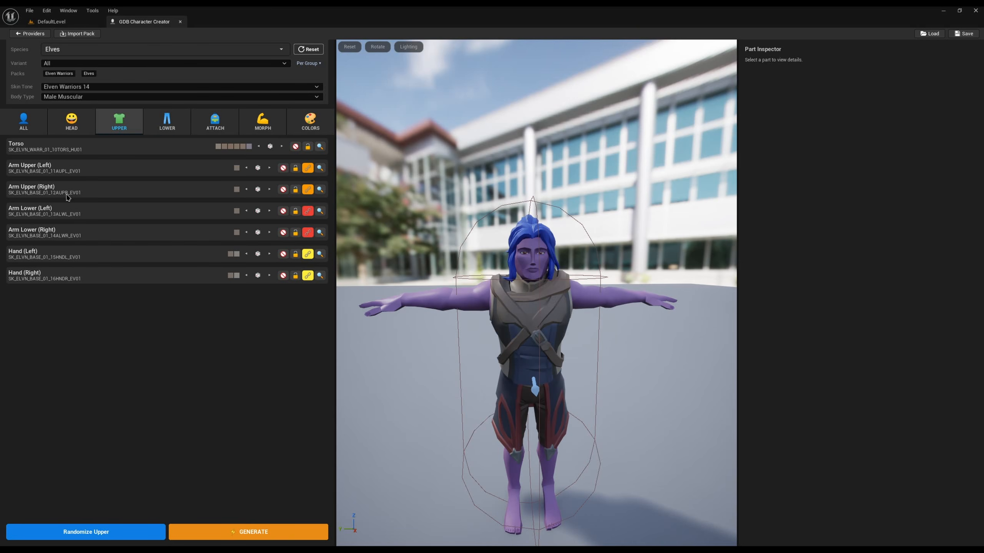
left_click(147, 119)
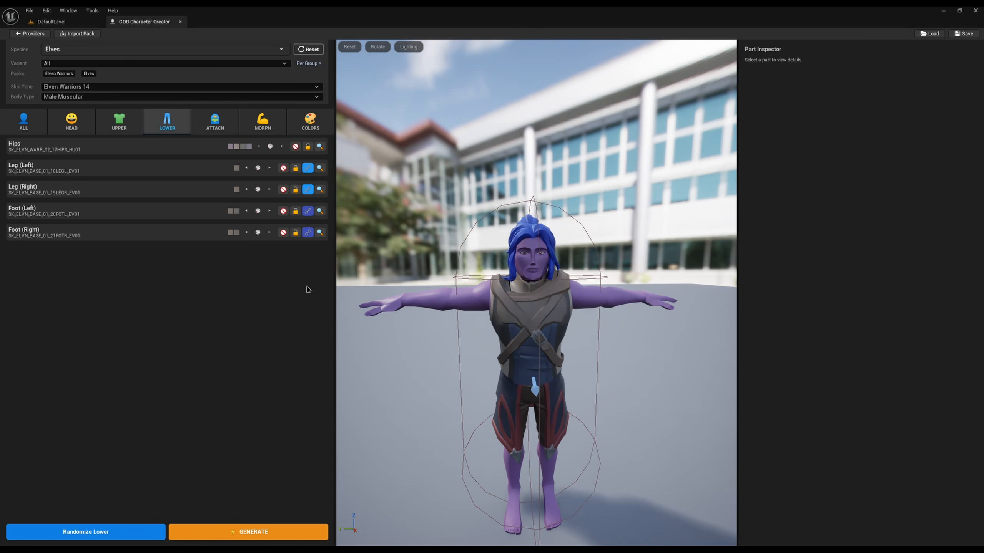
left_click(269, 168)
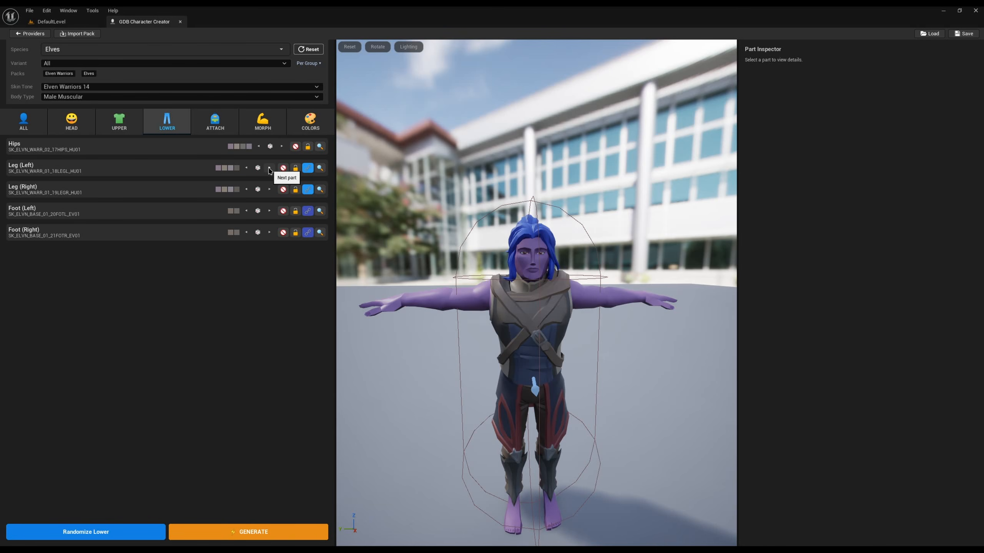
Change the linked leg parts to SK_ELVN_WARR_03_18LEGL_HU01 and SK_ELVN_WARR_03_19LEGR_HU01 and view them up close.
left_click(269, 168)
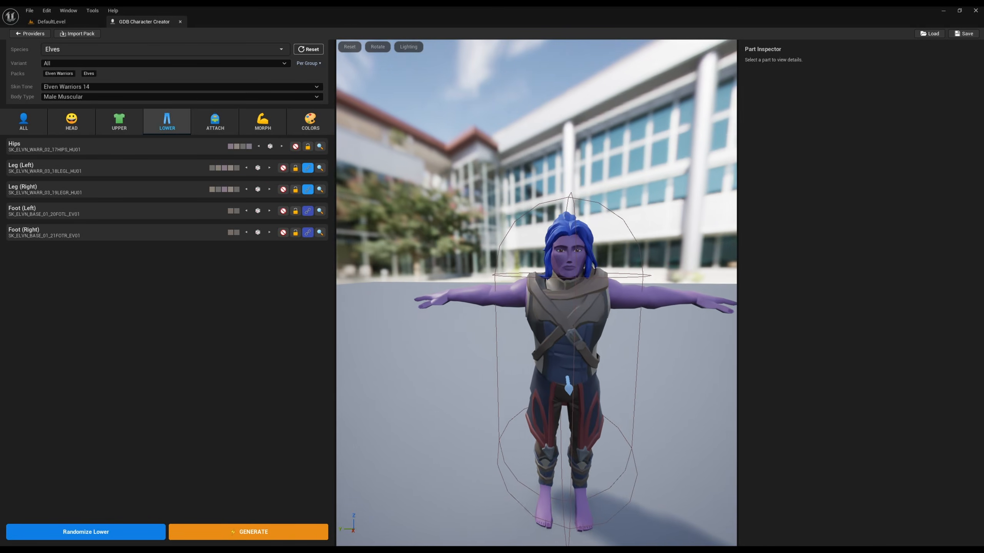
right_click_drag(456, 279, 416, 274)
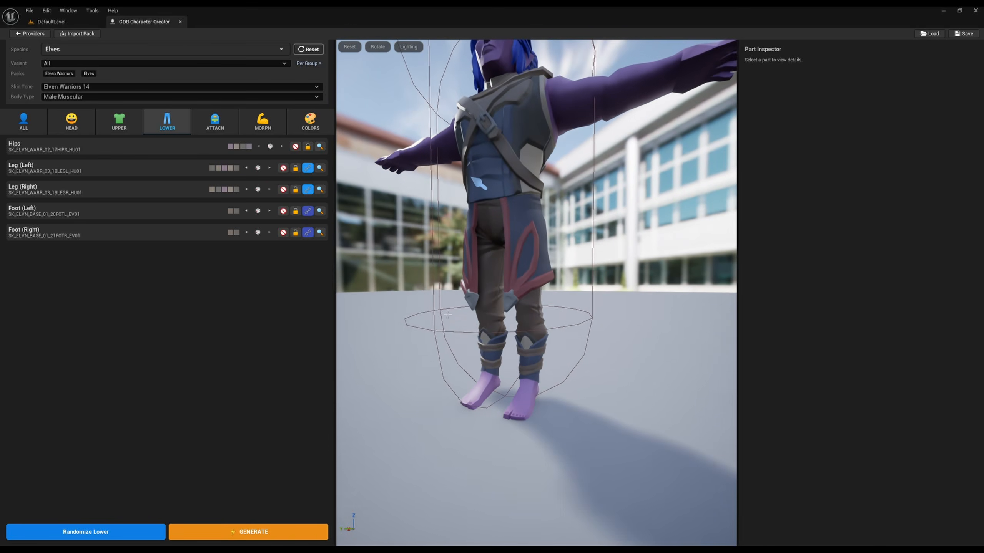
Unlink the left and right legs, then cycle only the left leg to SK_ELVN_BASE_01_18LEGL_EV01.
left_click(308, 168)
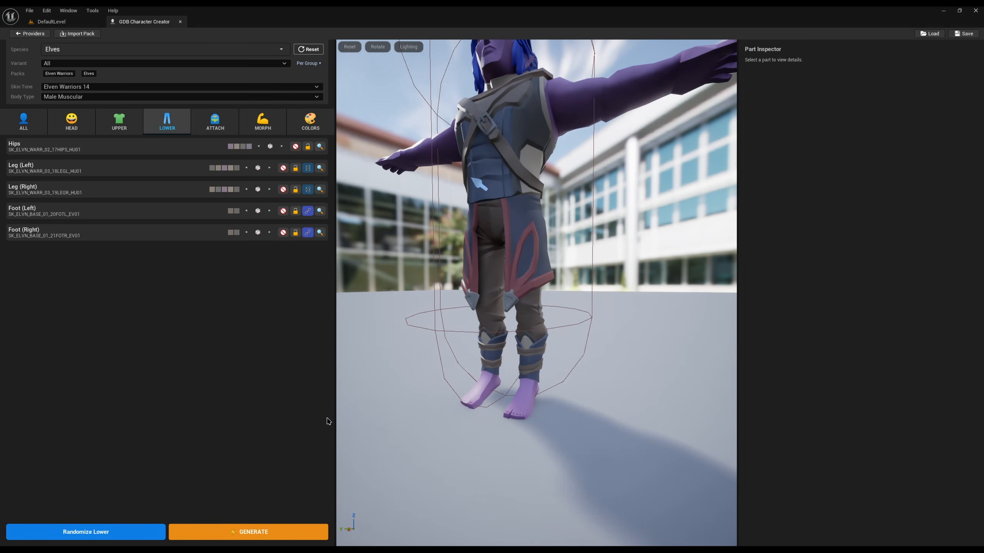
left_click(269, 168)
left_click(268, 167)
left_click(269, 167)
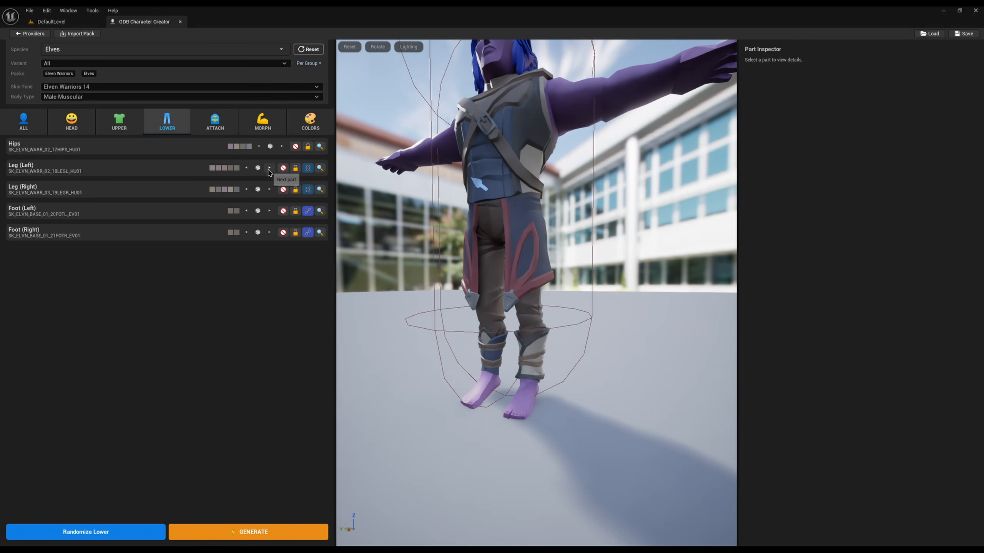
left_click(269, 169)
left_click(269, 169)
right_click_drag(374, 312, 411, 336)
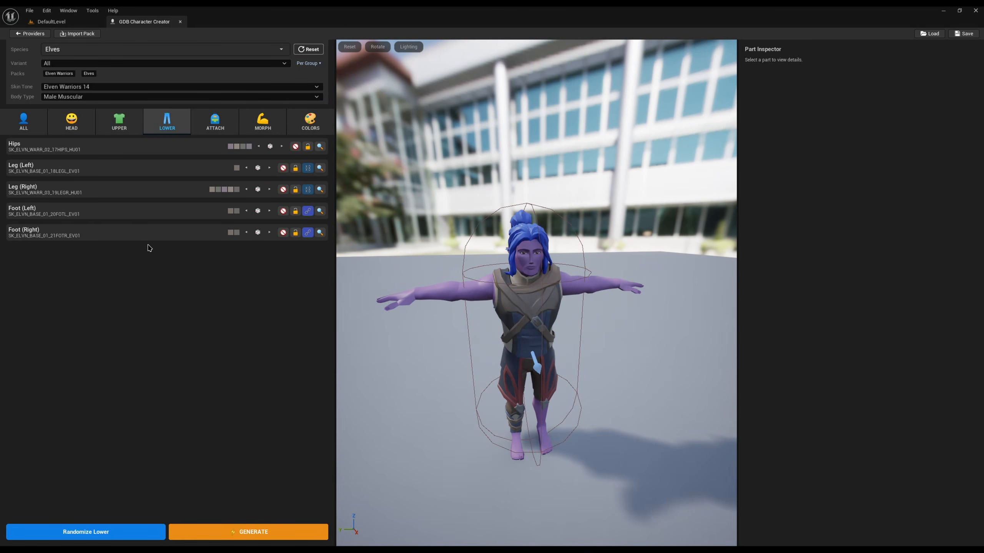
left_click(71, 121)
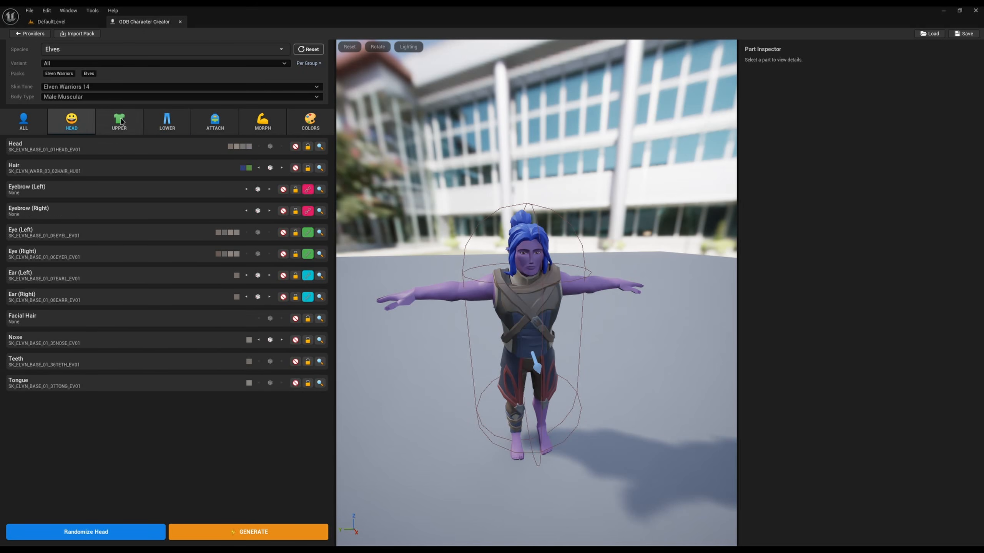
left_click(119, 121)
left_click(263, 121)
Randomize the character's attachment parts several times.
left_click(215, 122)
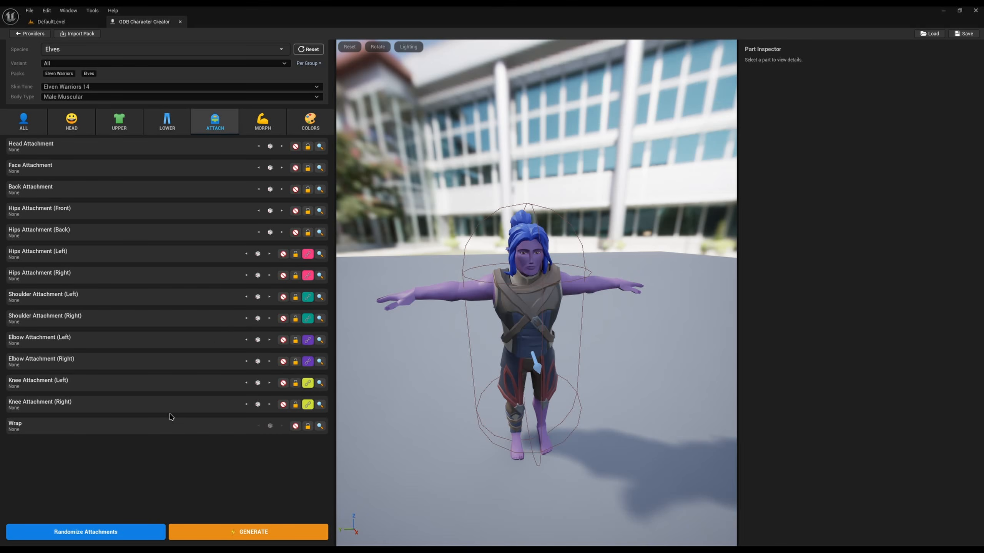
left_click(61, 537)
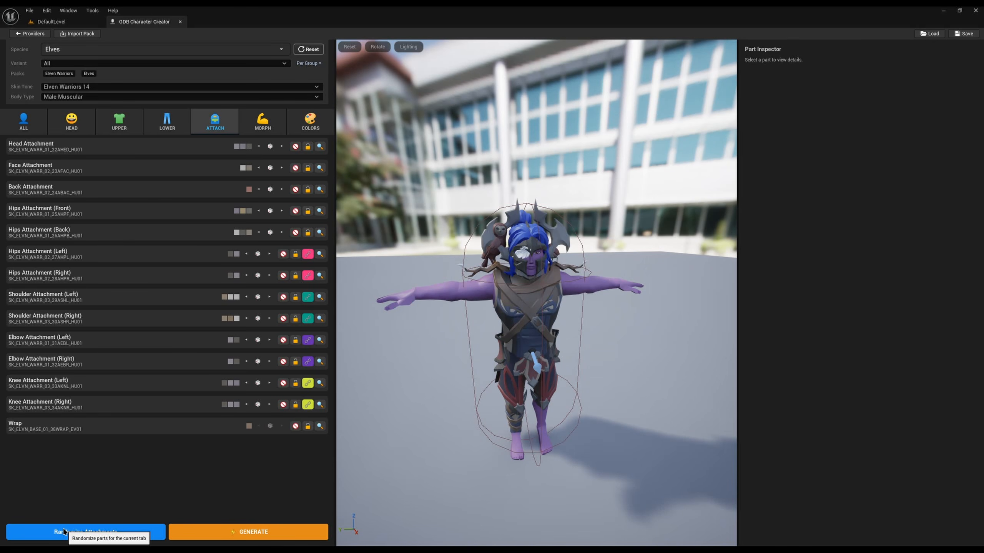
left_click(65, 532)
left_click(73, 534)
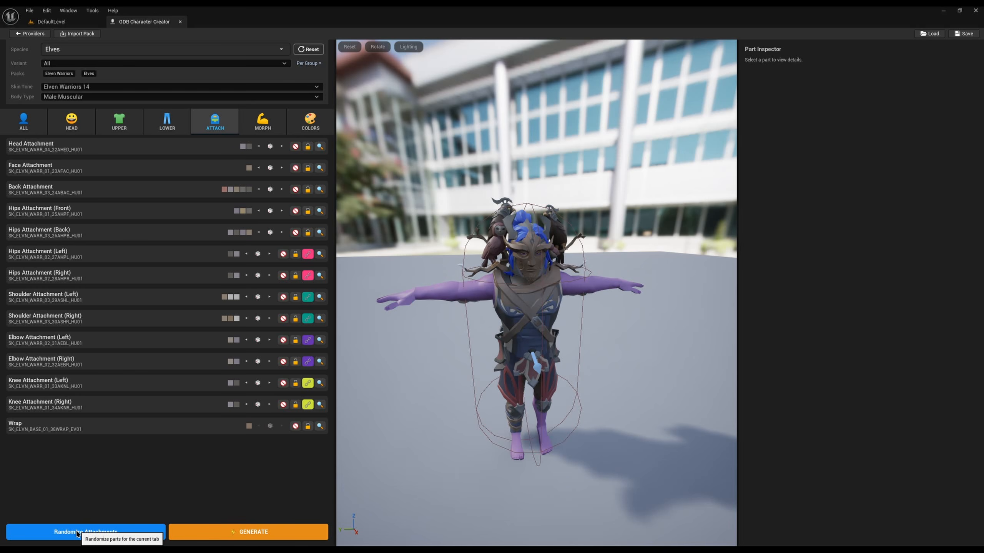
left_click(77, 534)
left_click(77, 533)
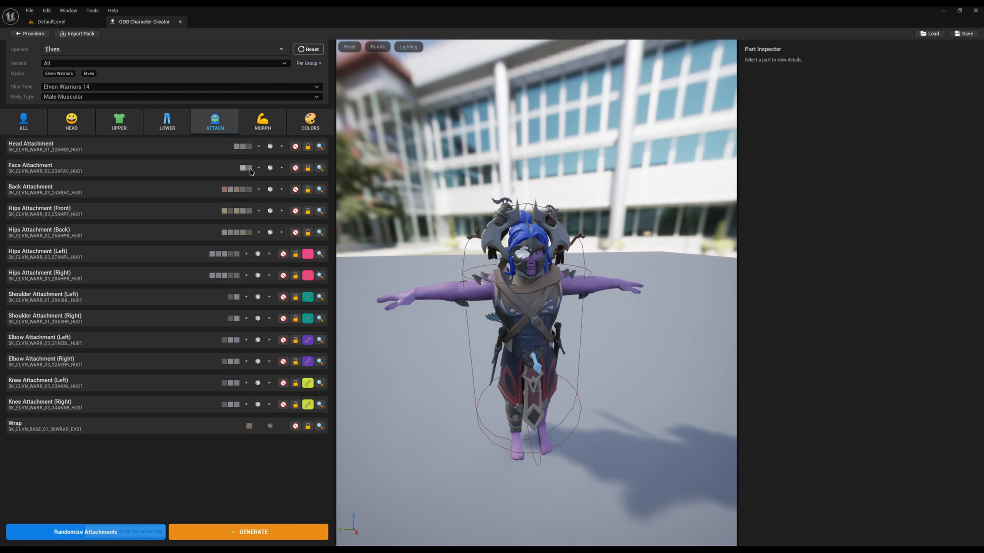
Randomize the lower body parts repeatedly to get new hips, legs and feet.
left_click(262, 121)
left_click(166, 123)
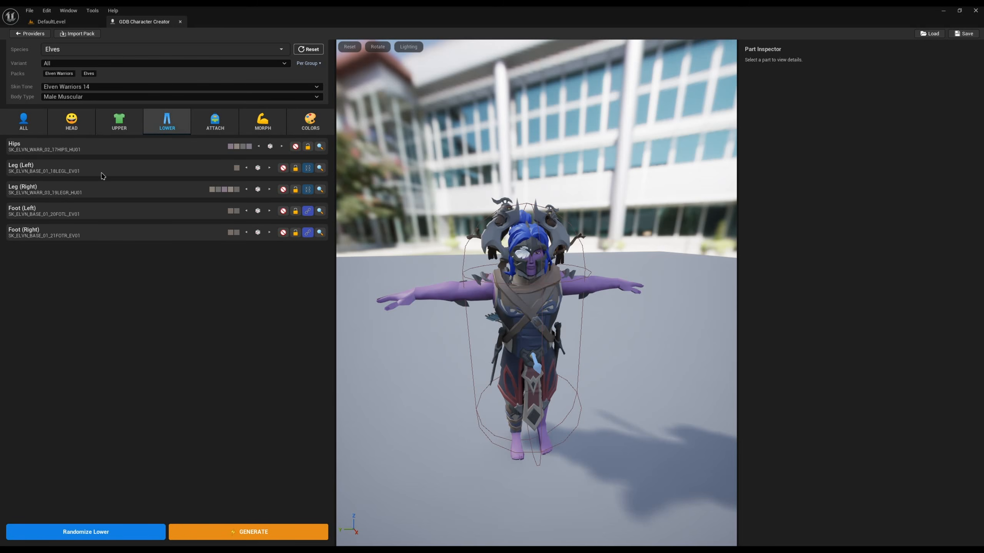
left_click(61, 530)
left_click(60, 530)
left_click(60, 530)
left_click(60, 530)
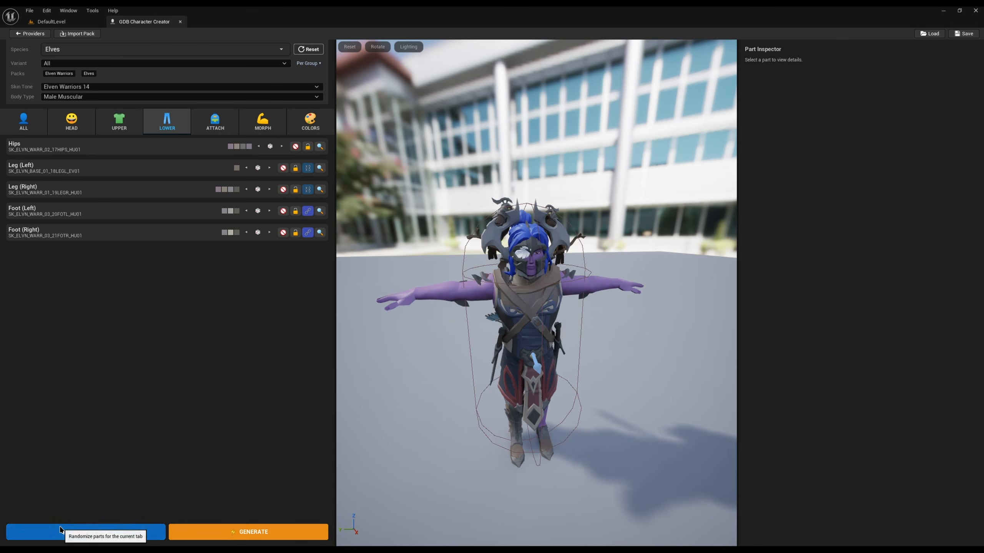
left_click(60, 529)
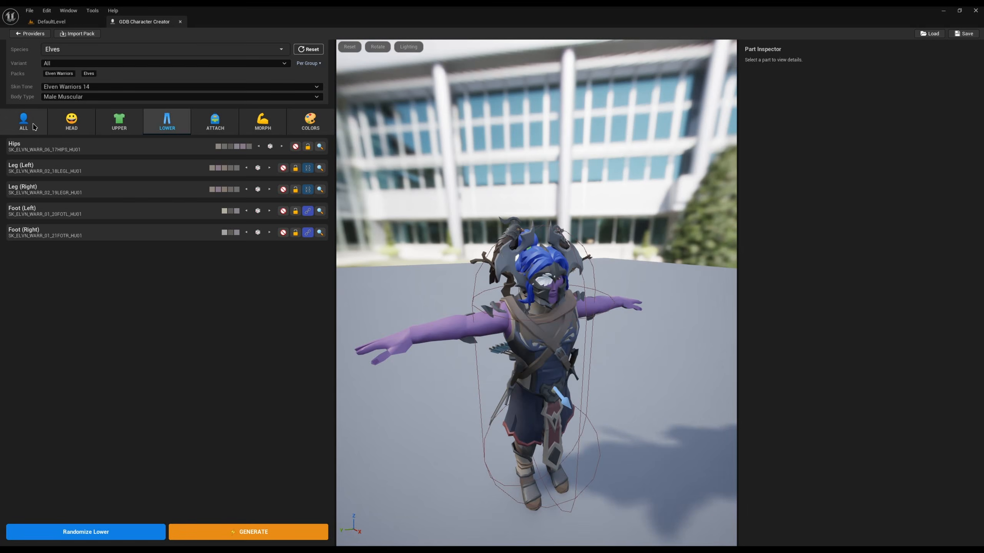
Randomize all of the character's parts four times.
left_click(34, 127)
left_click(48, 533)
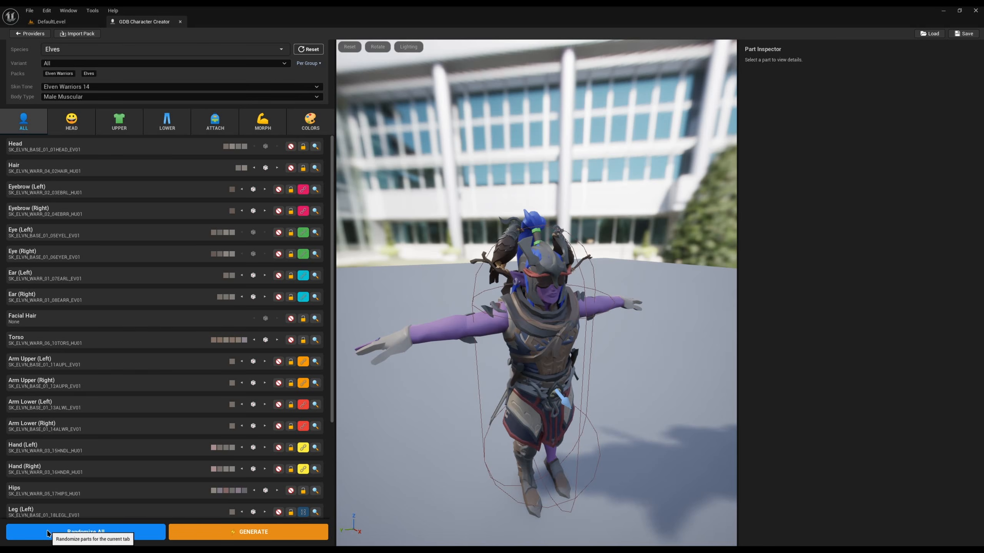
left_click(48, 533)
left_click(48, 533)
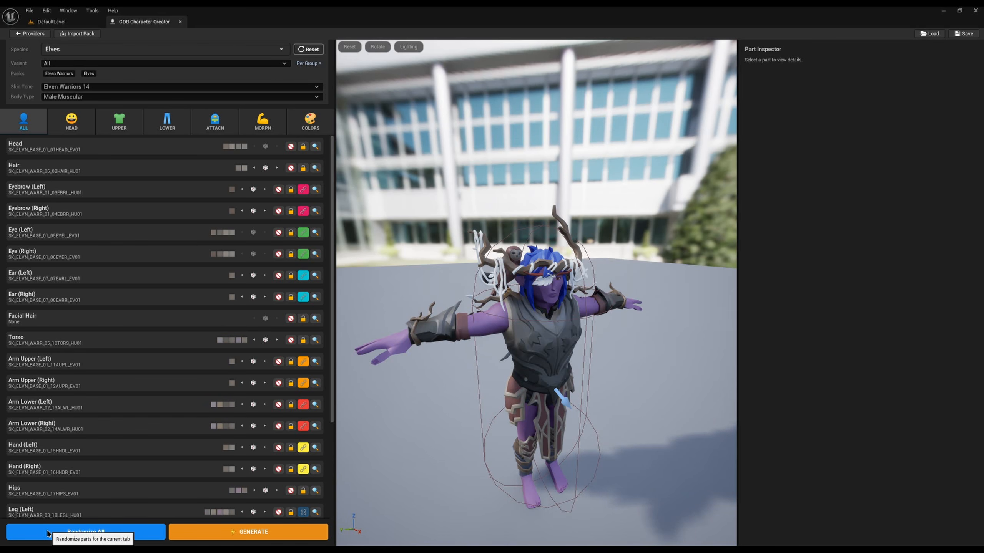
left_click(48, 533)
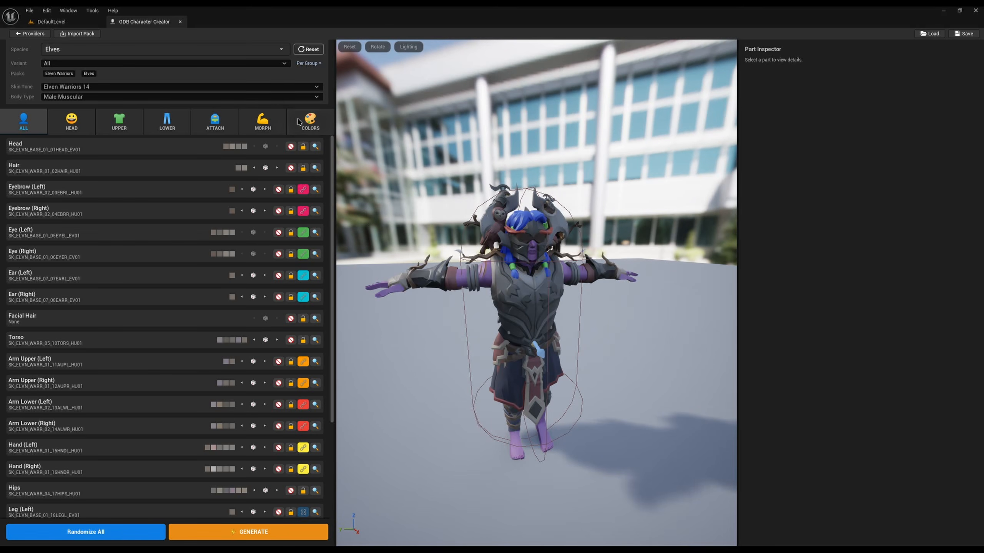
left_click(299, 122)
scroll(110, 252, "down", 1)
scroll(37, 306, "up", 1)
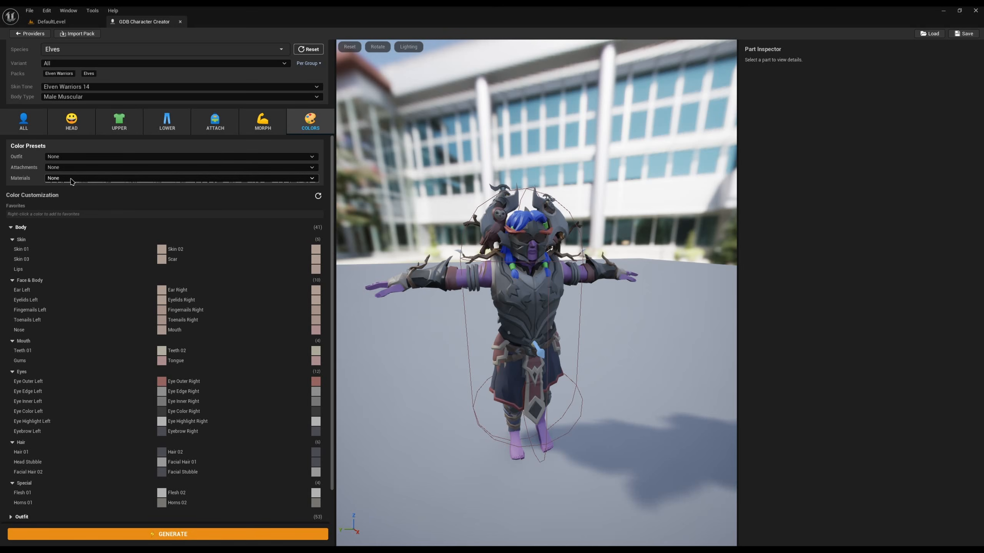
left_click(24, 122)
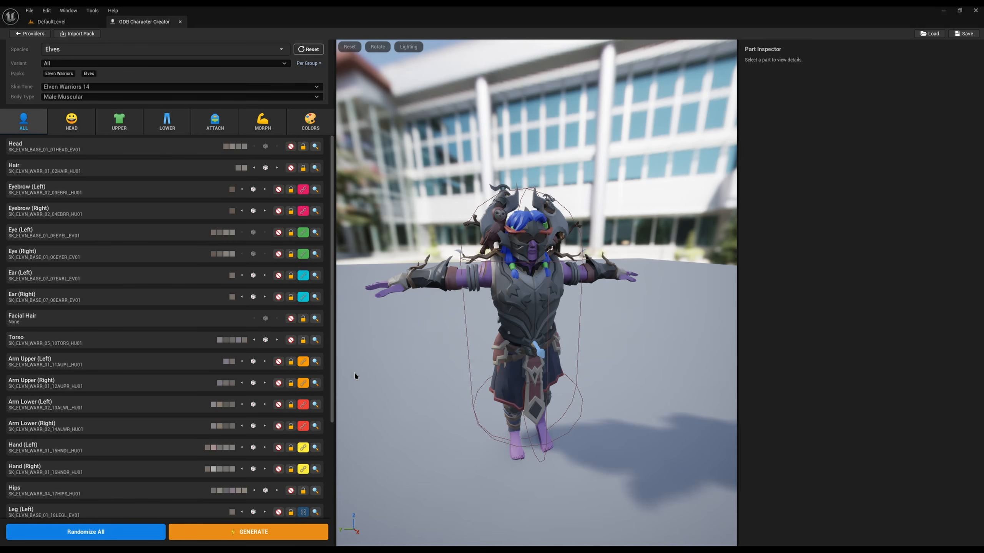
Inspect the available head attachments from all packs and equip SK_ELVN_WARR_04_22AHED_HU01.
left_click(215, 127)
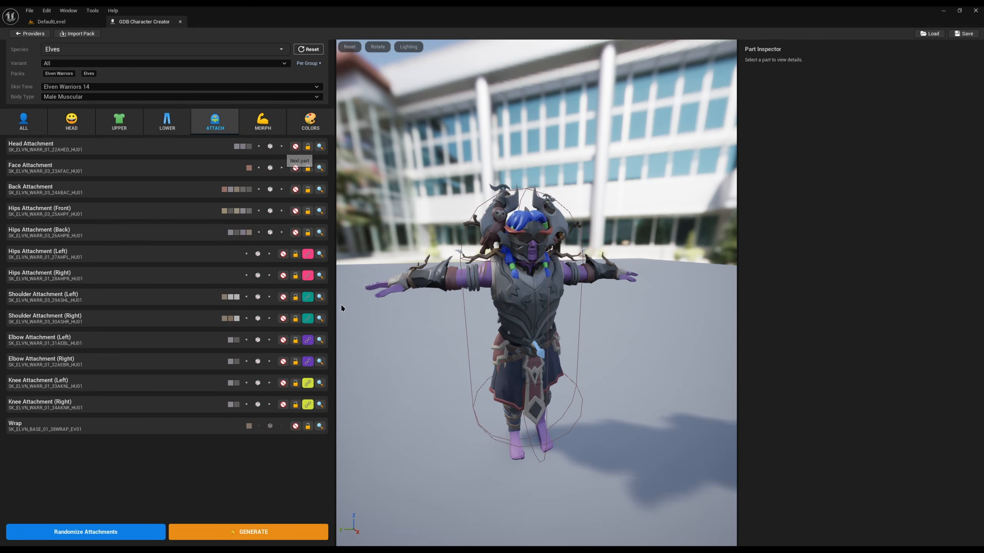
left_click(320, 147)
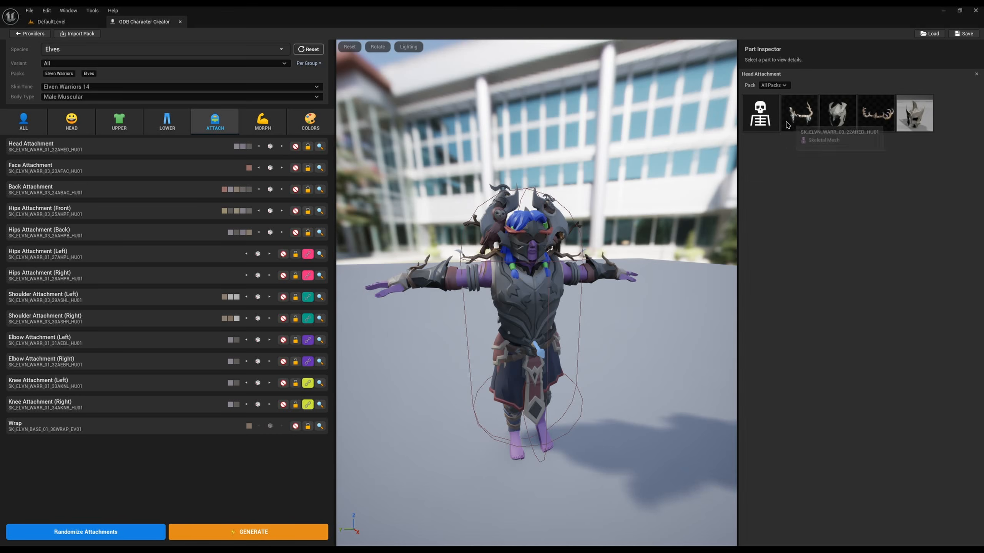
left_click(827, 118)
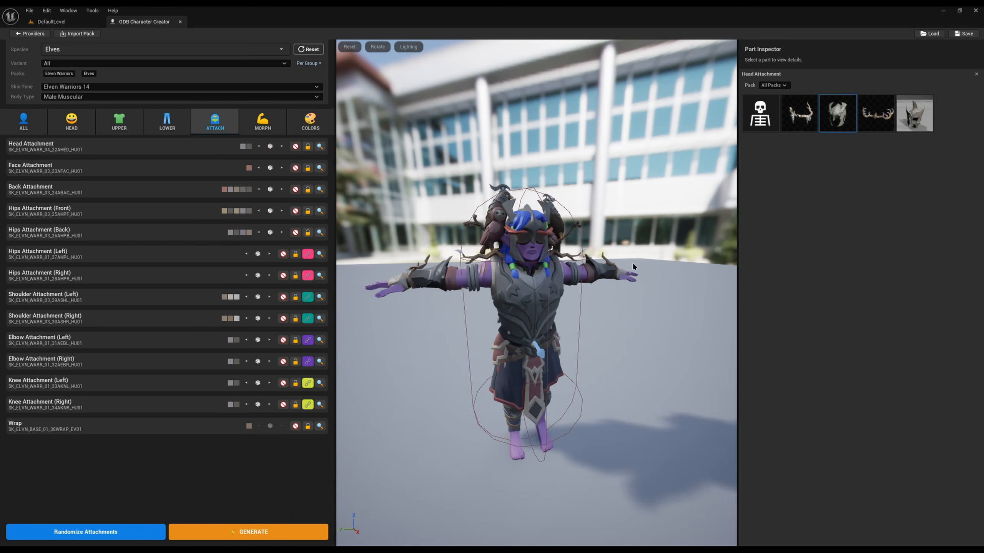
left_click(774, 86)
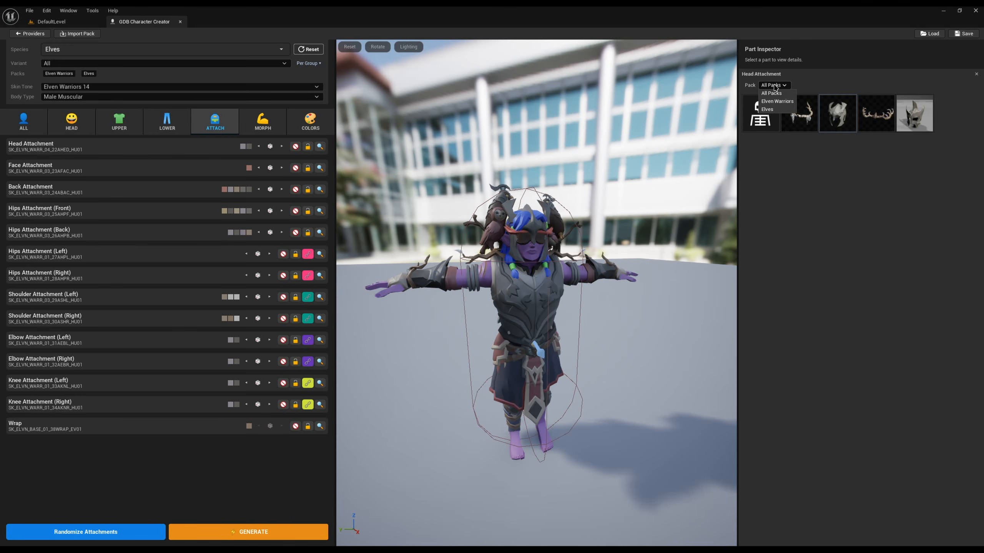
left_click(799, 227)
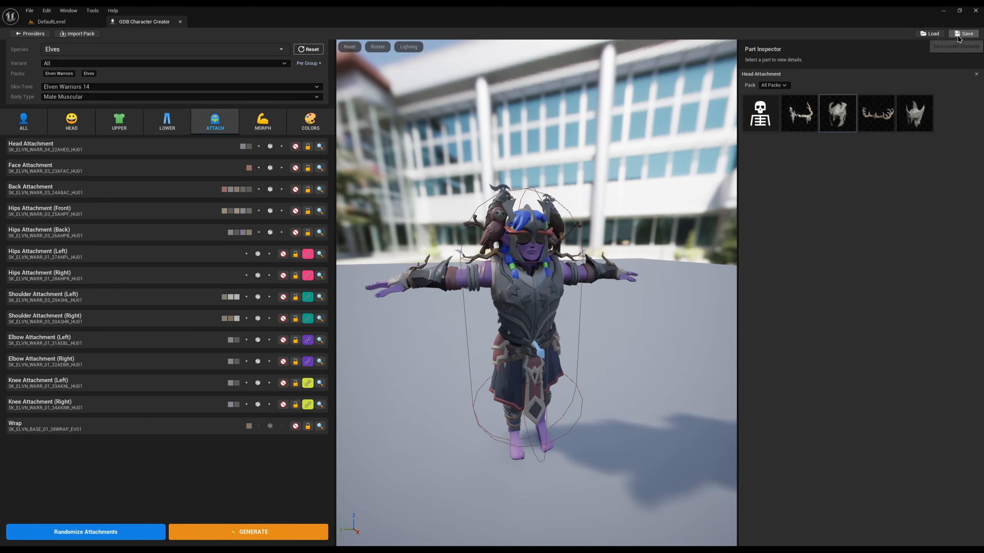
Start saving the character template and create and open a CustomCharacters folder inside Downloads/SyntyModular.
left_click(974, 32)
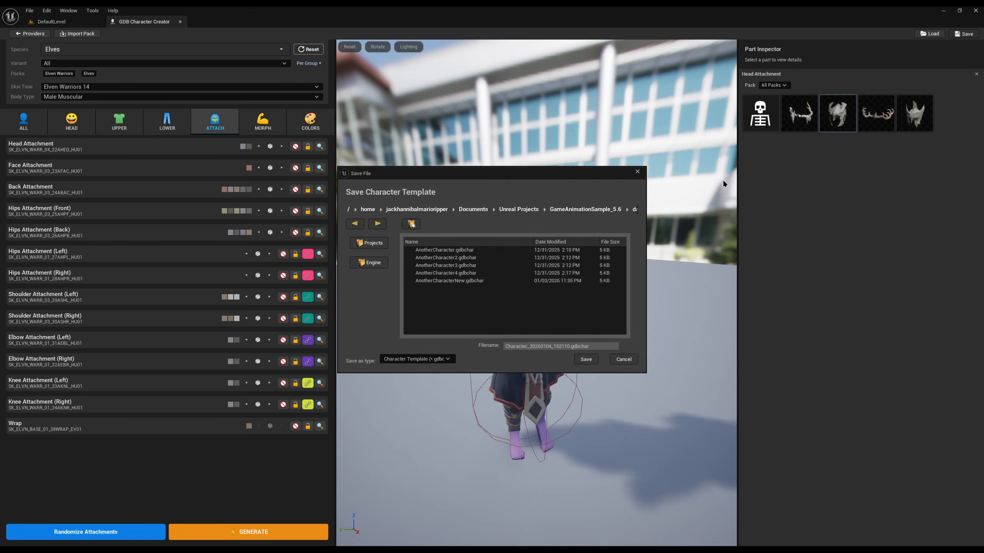
left_click(515, 209)
left_click(411, 224)
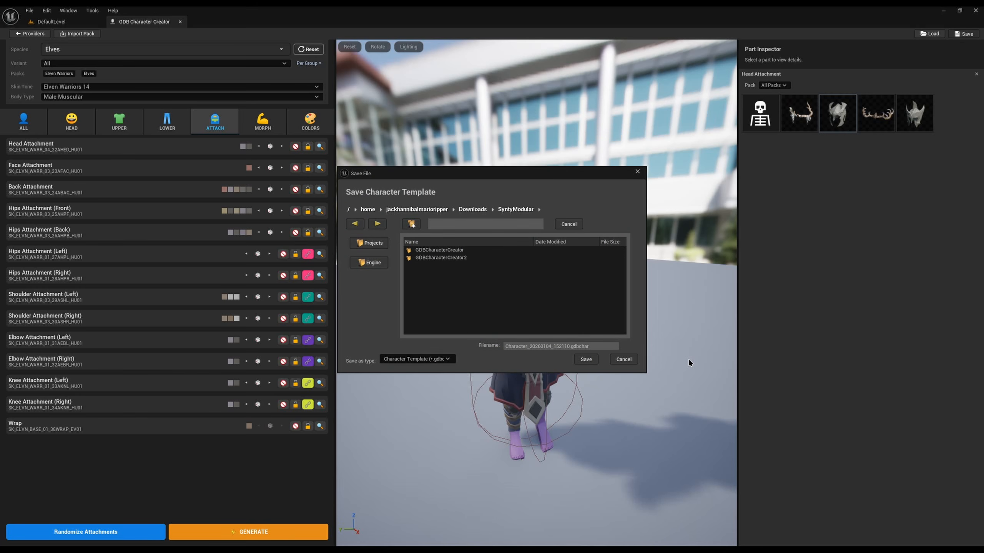
left_click(455, 225)
type("CustomCharacters")
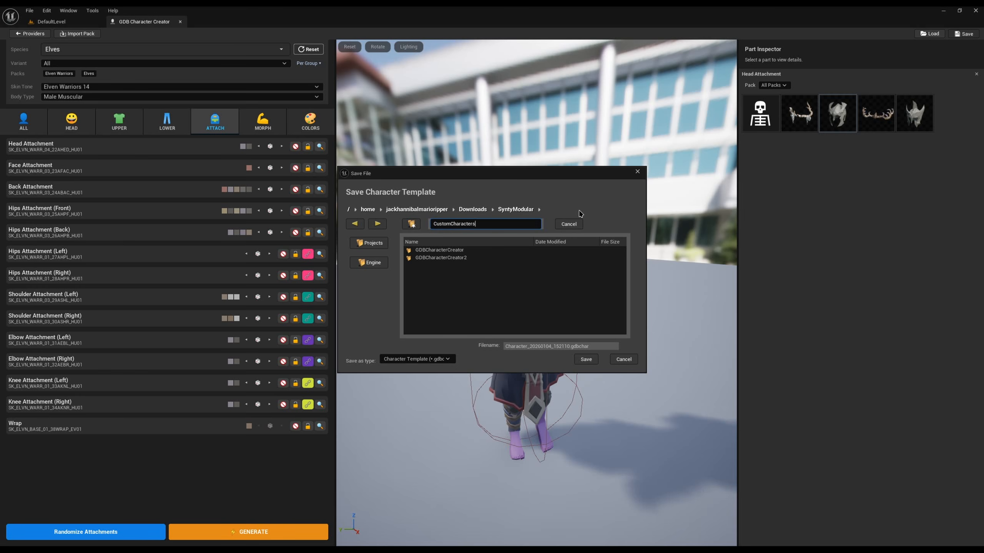
key("Return")
double_click(427, 251)
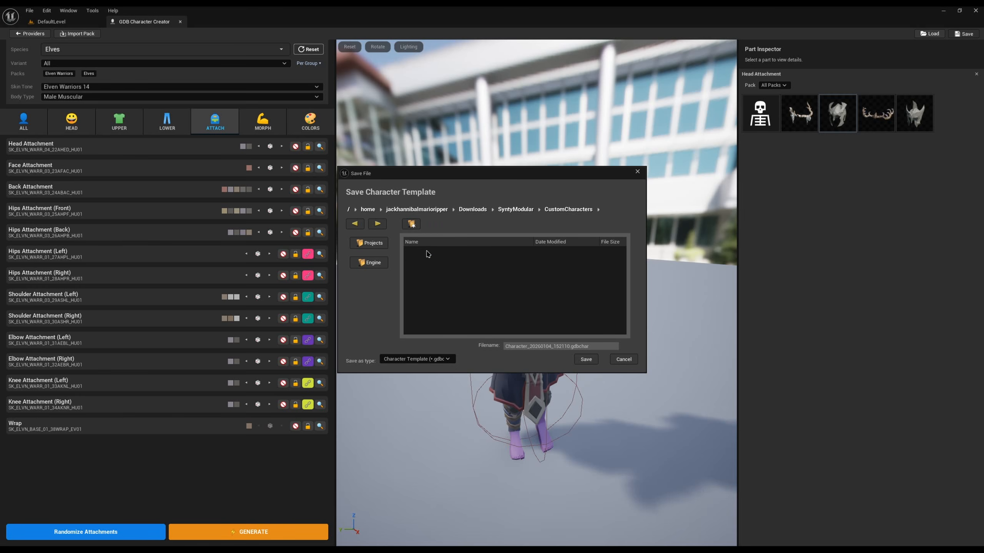
Name the character template file YoutubeTesting and save it in the CustomCharacters folder.
left_click(571, 346)
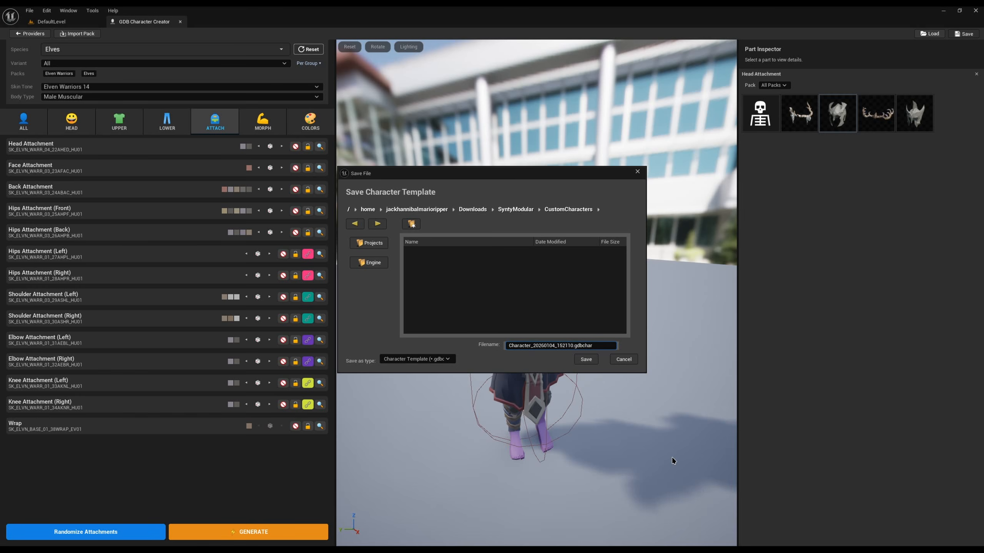
type("tag")
key("shift+Home")
key("BackSpace")
type("YoutubeTesting")
left_click(586, 360)
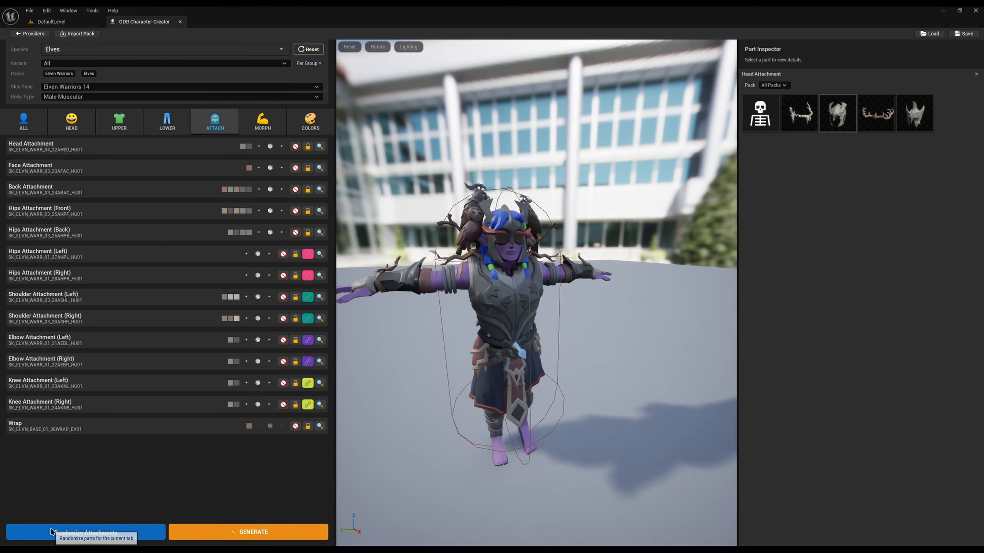
Randomize the attachments again so the character differs from the saved template.
left_click(58, 532)
left_click(57, 531)
left_click(47, 530)
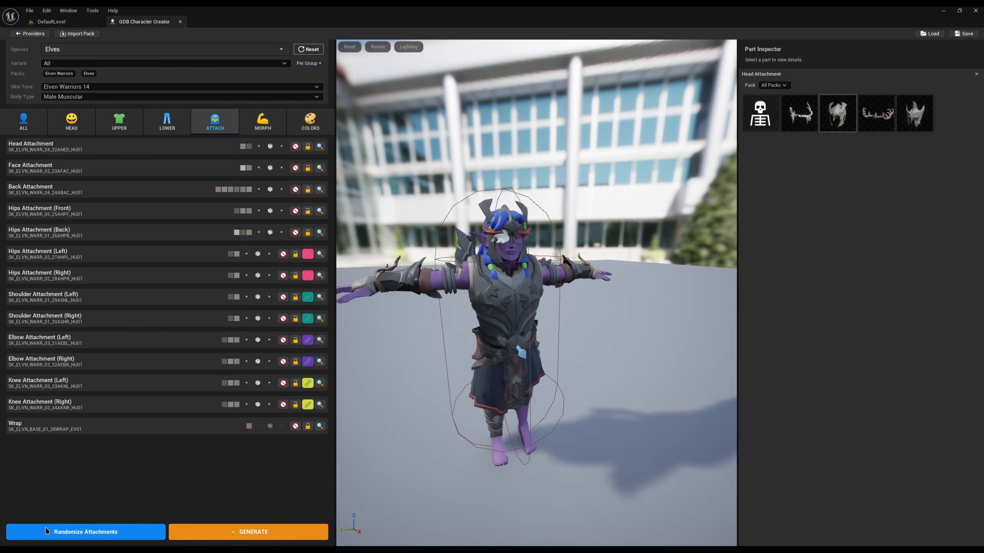
left_click_drag(496, 358, 480, 380)
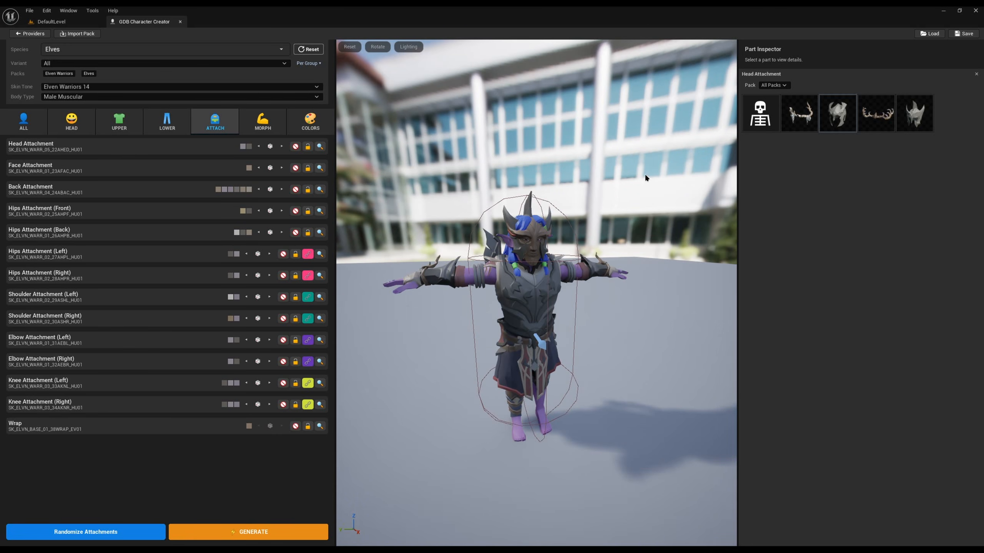
Load the saved YoutubeTesting character template from the CustomCharacters folder.
left_click(932, 35)
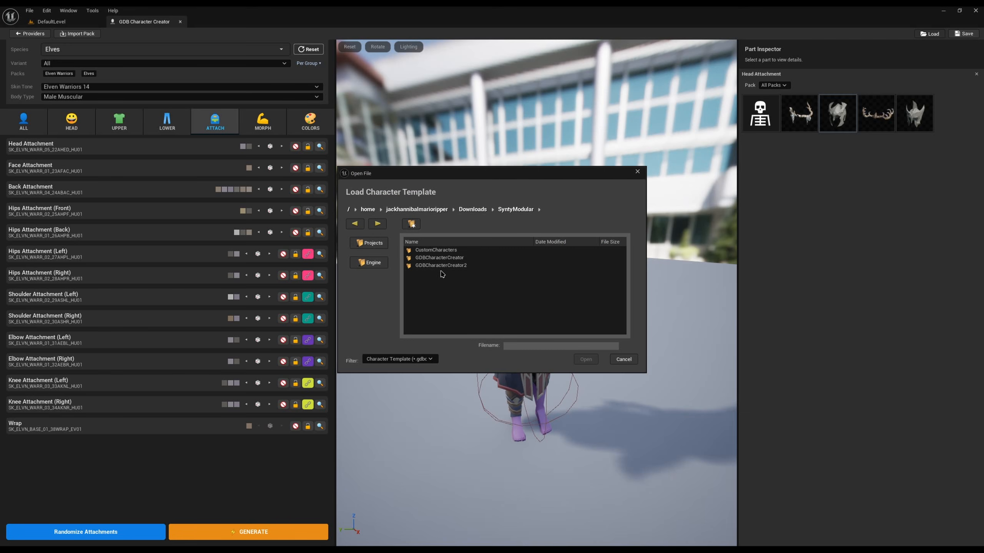
double_click(432, 250)
double_click(433, 250)
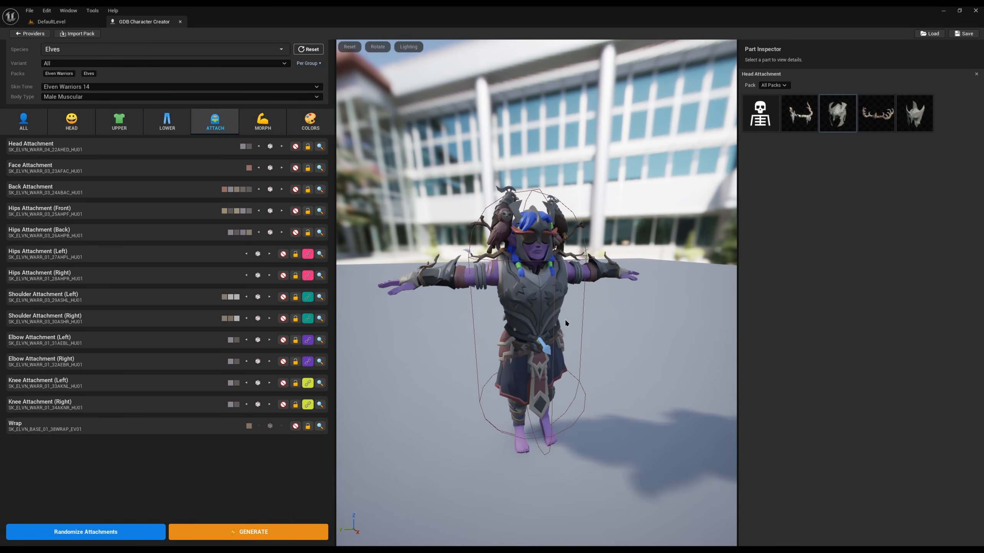
Generate a playable character blueprint named CustomTestCharacter using the GASP 5.6 character system.
left_click(263, 533)
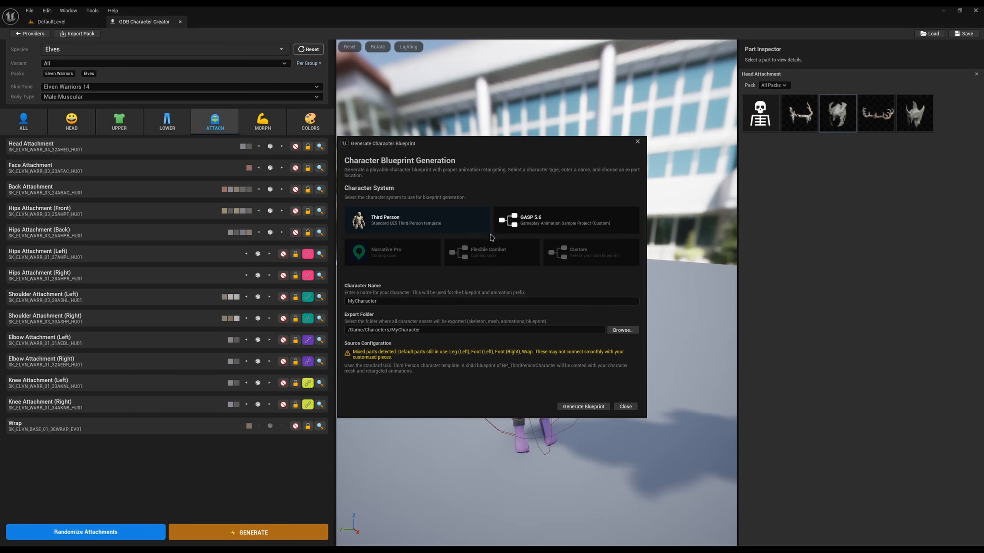
left_click(579, 227)
left_click(408, 216)
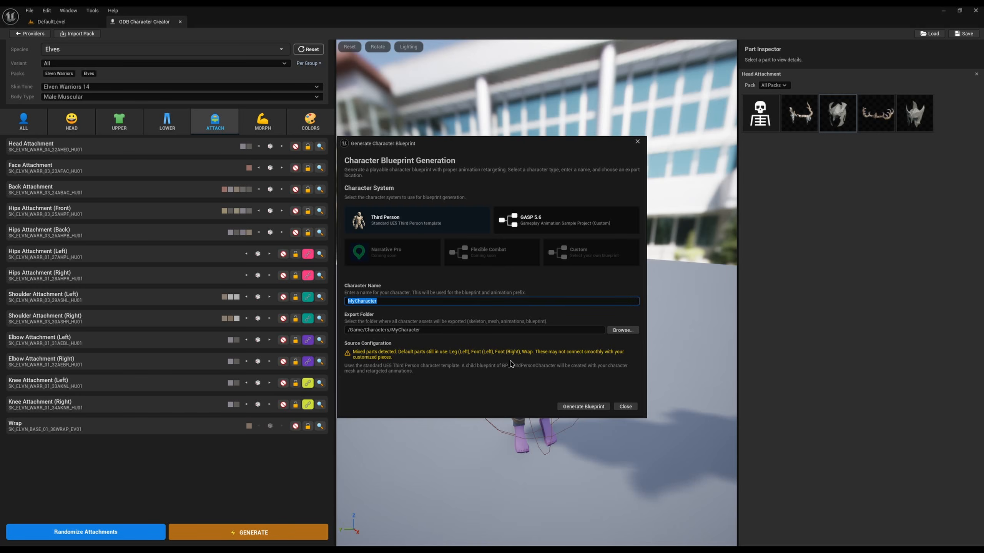
type("CustomTest")
left_click(533, 224)
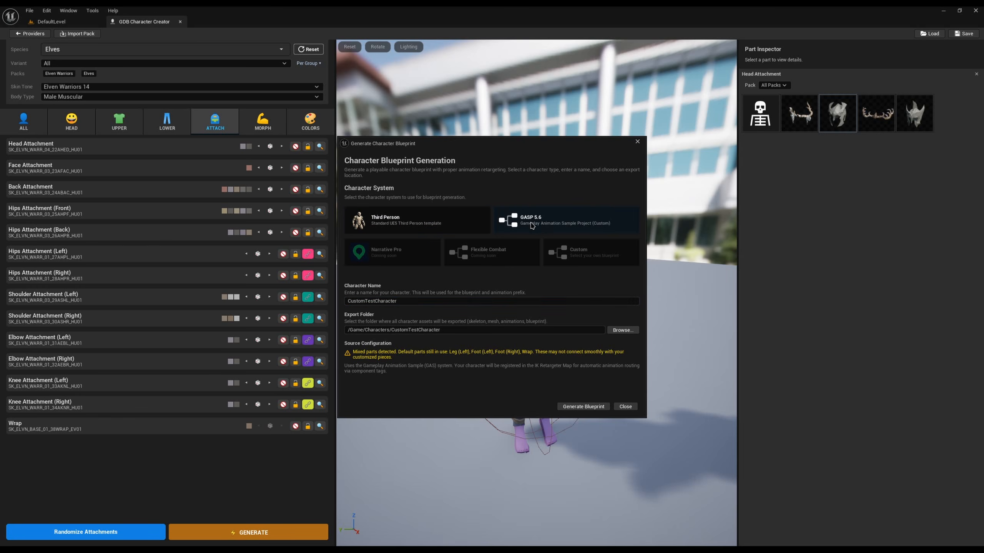
left_click(591, 408)
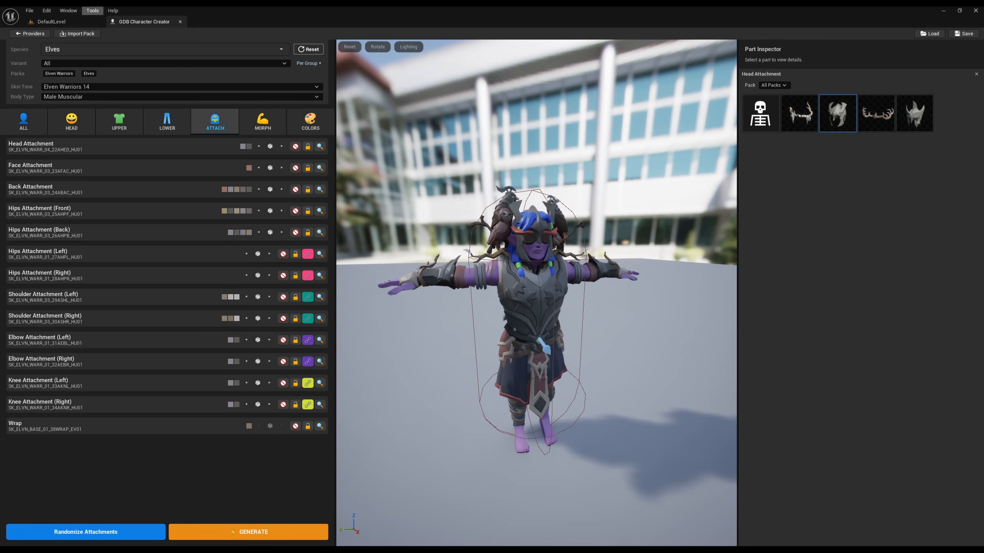
In DefaultLevel, set the game mode's Default Pawn Class to CBP_CustomTestCharacter.
left_click(51, 22)
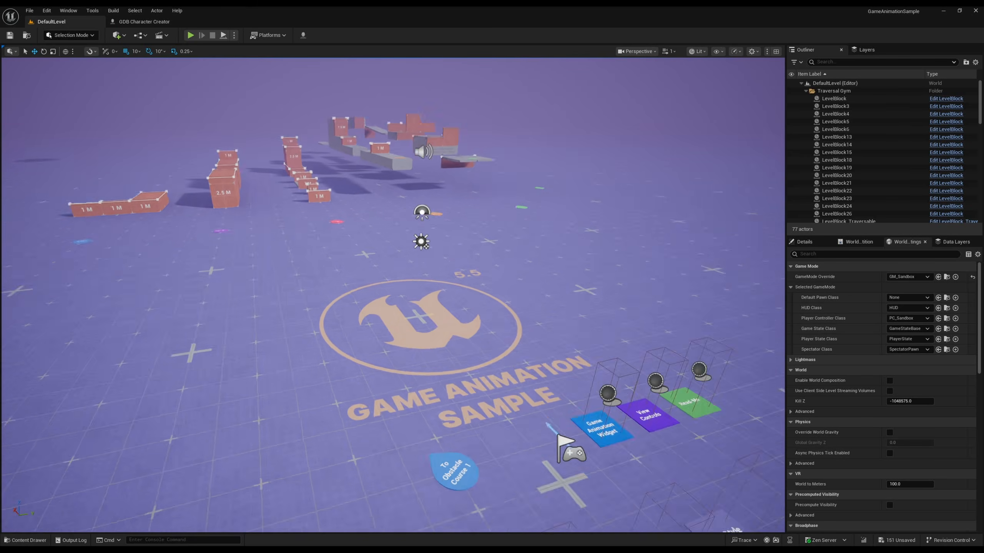
left_click(907, 298)
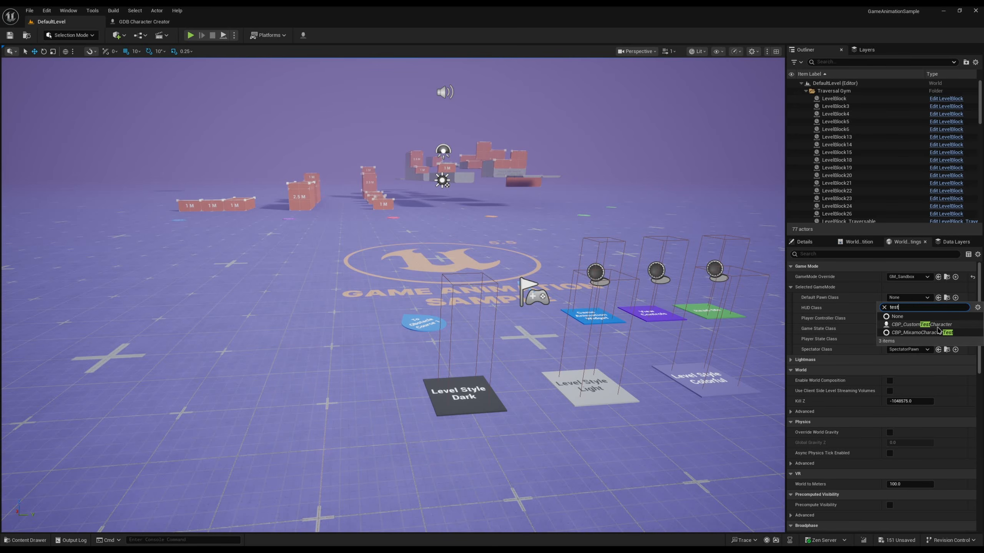
left_click(908, 326)
right_click_drag(528, 246, 528, 245)
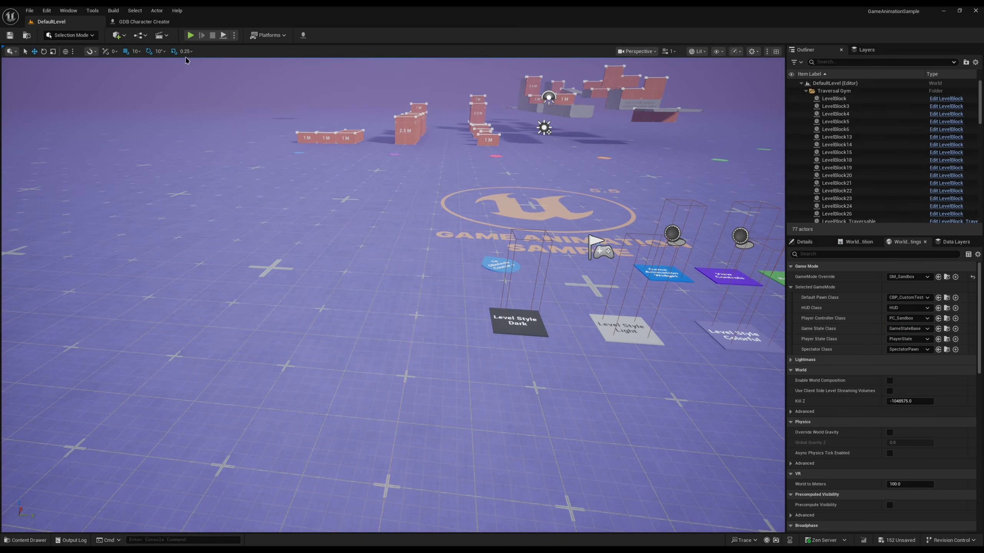
Play-test the generated character in the level by running, jumping and climbing the blocks, and end the play session.
left_click(190, 35)
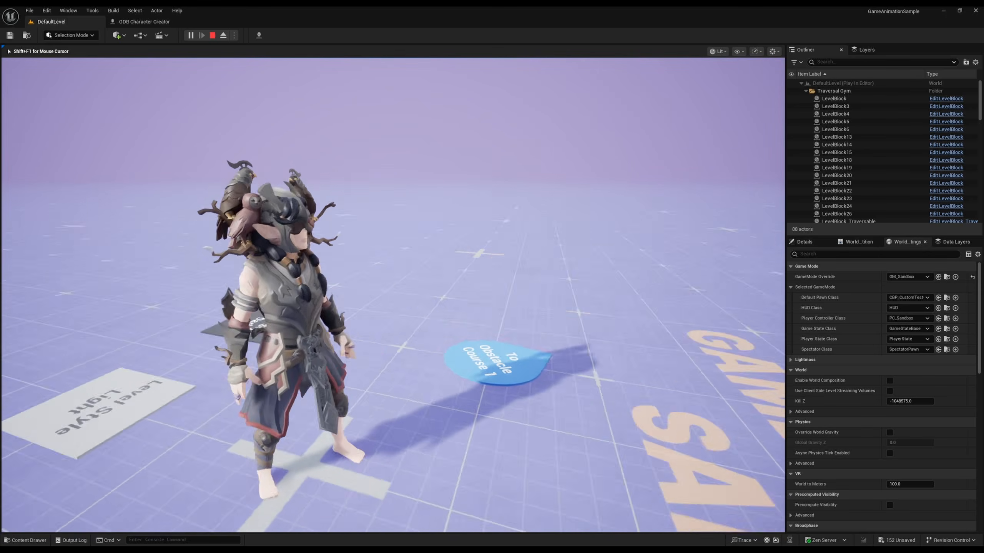
key("w")
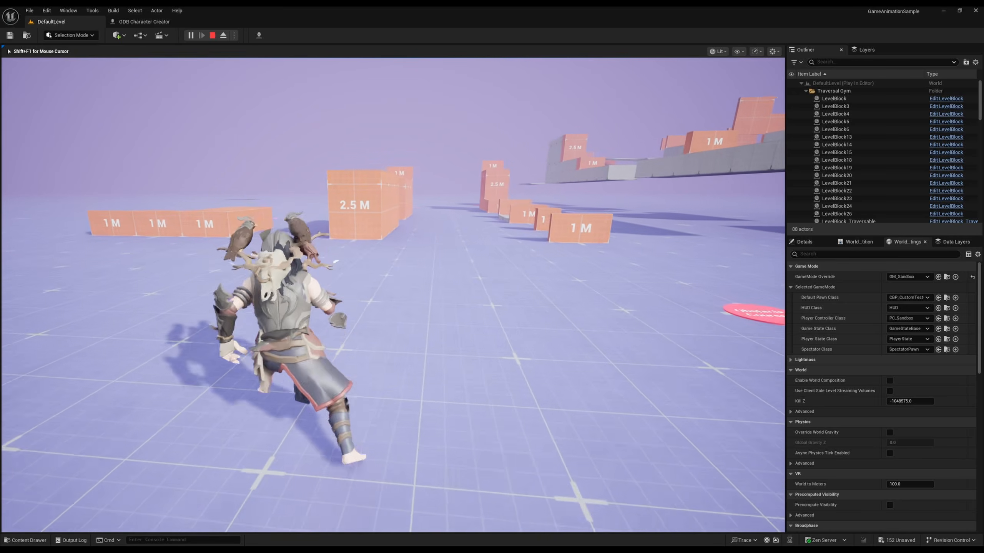
key("space")
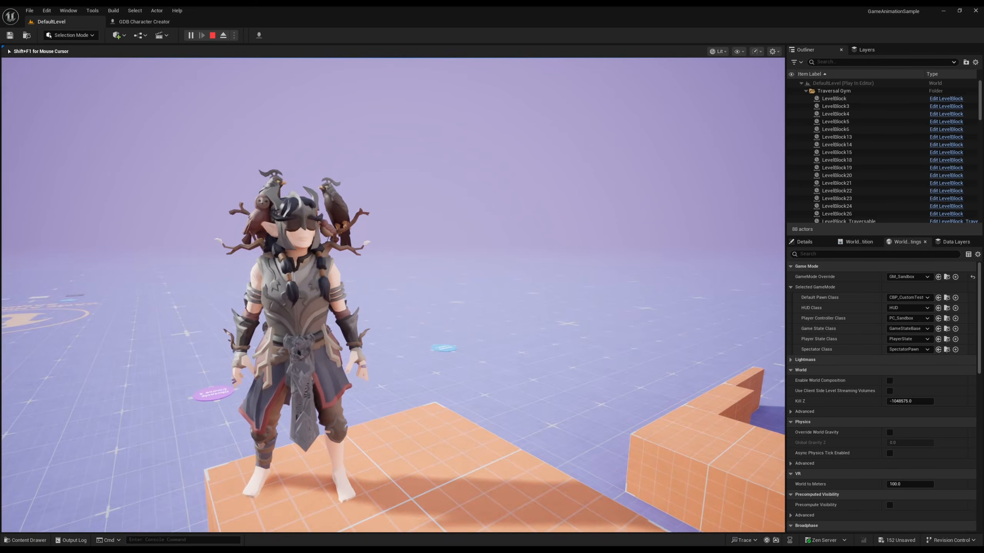
key("w")
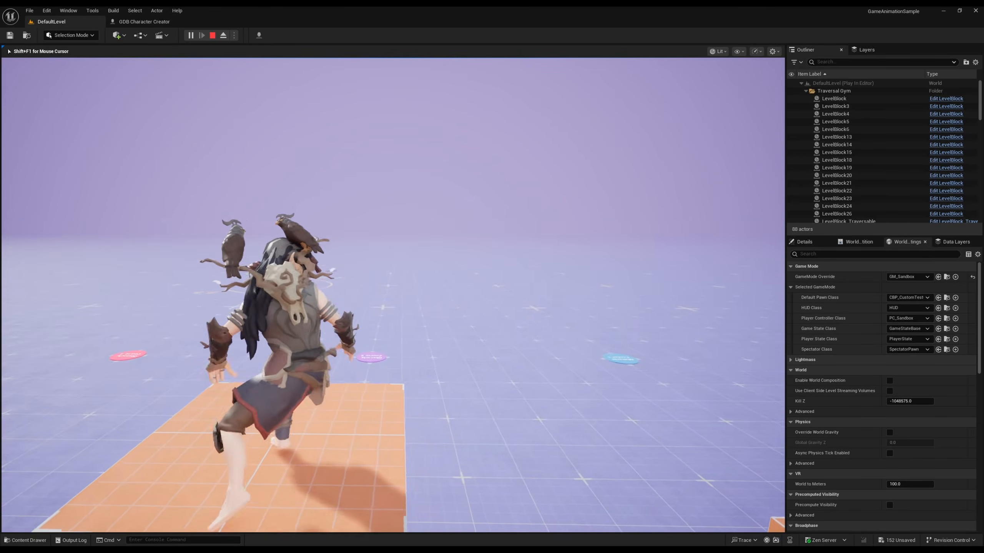
key("space")
key("w")
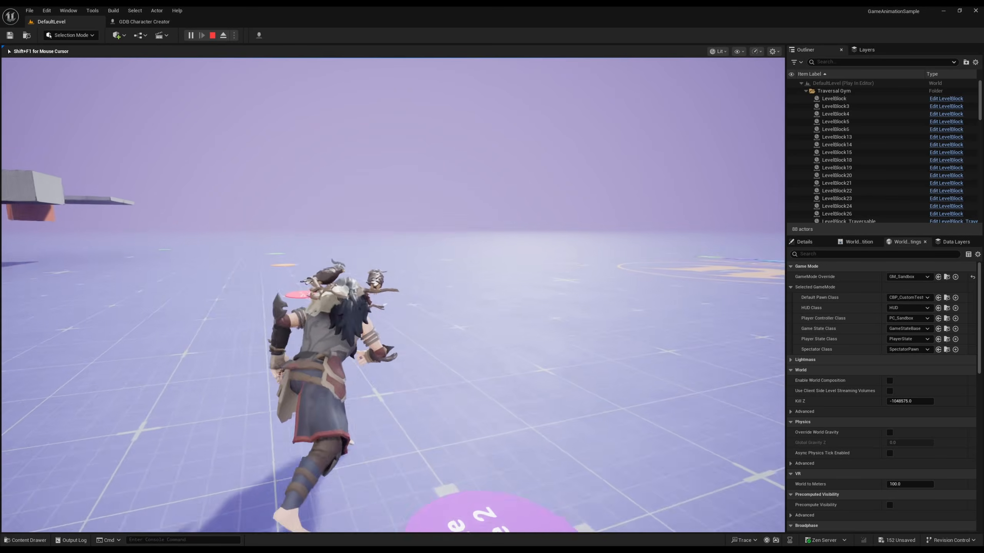
key("w")
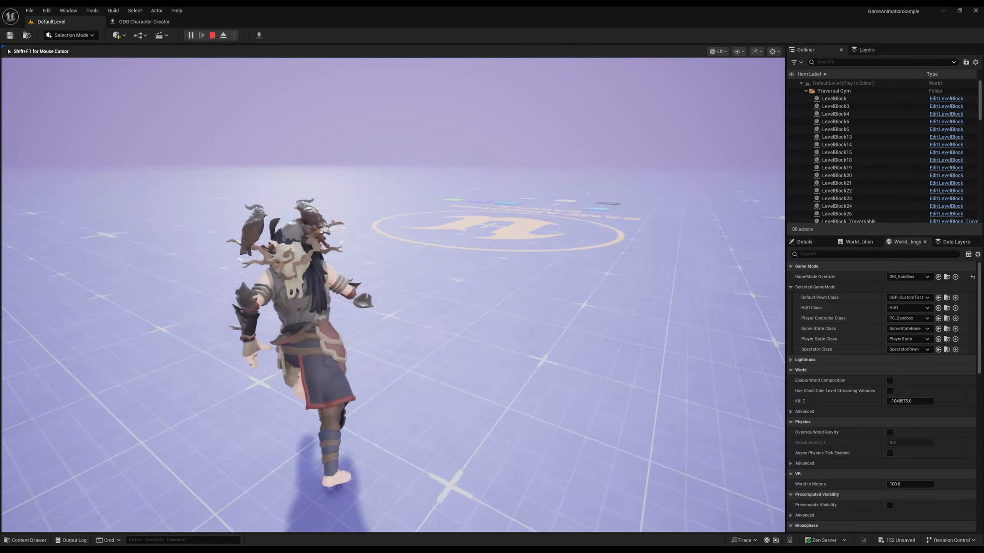
key("w")
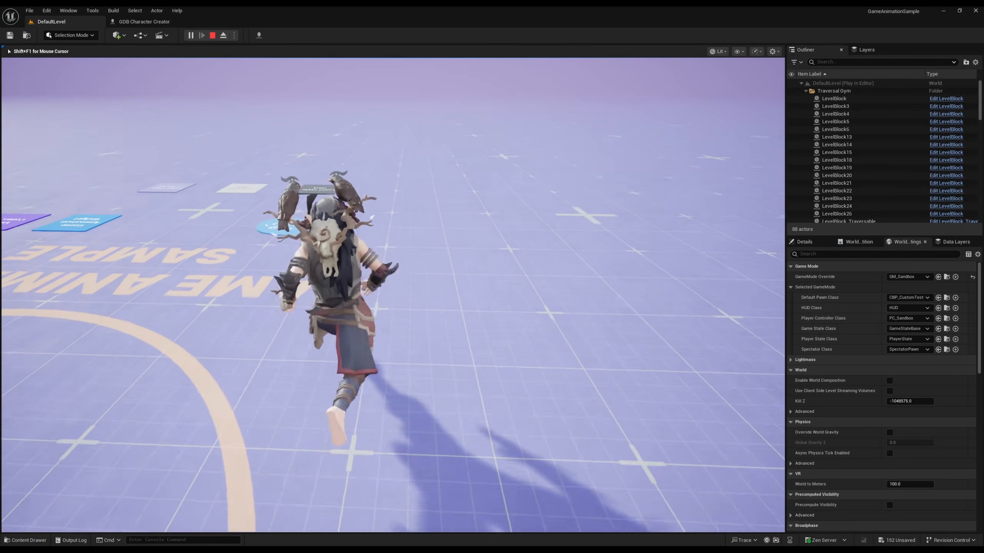
key("w")
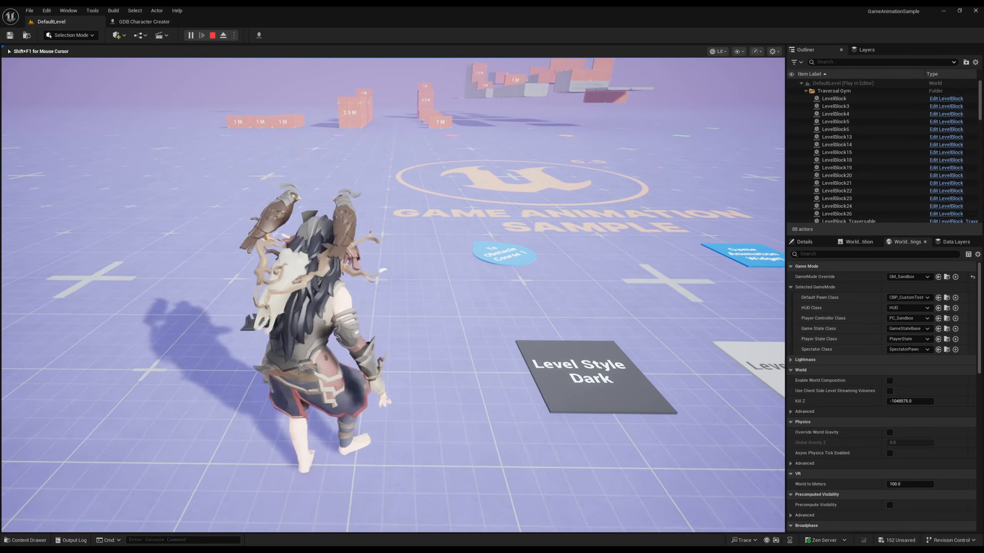
key("w")
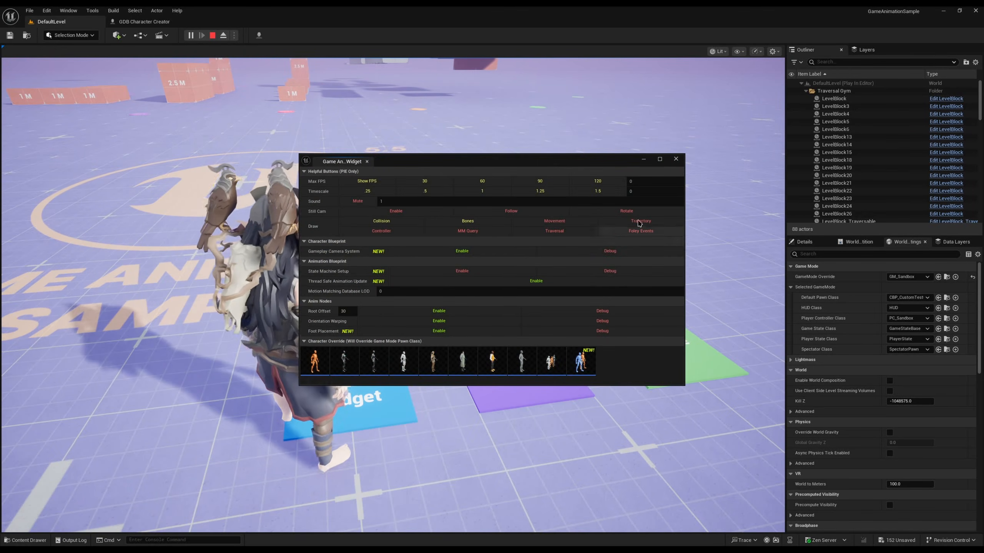
key("Escape")
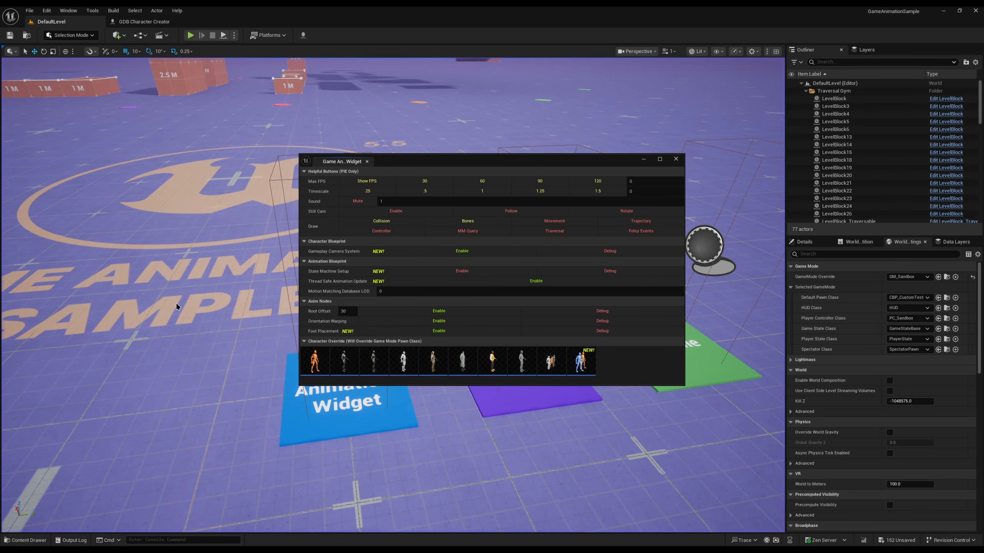
Open the CBP_CustomTestCharacter blueprint from the CustomTestCharacter folder and dock its editor in the main window.
key("ctrl+space")
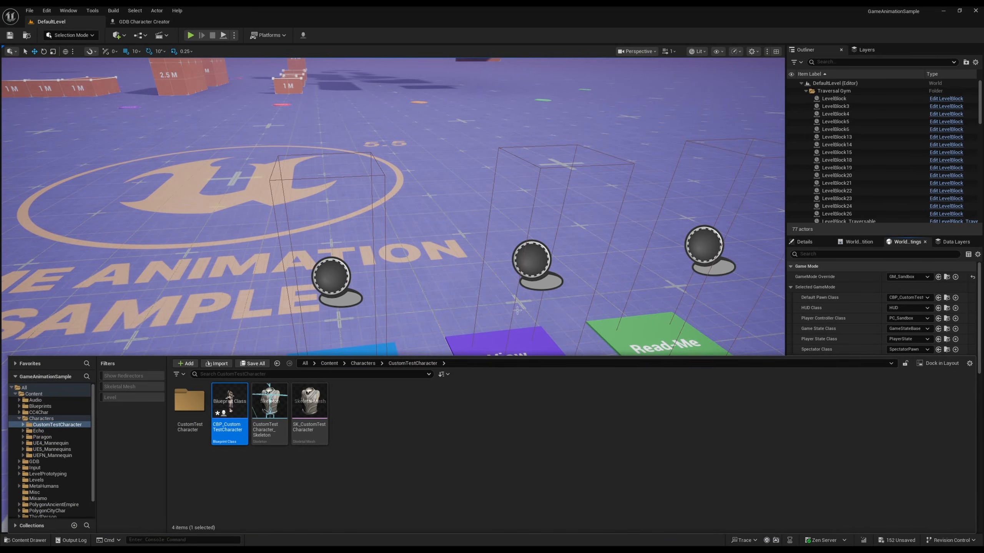
double_click(230, 388)
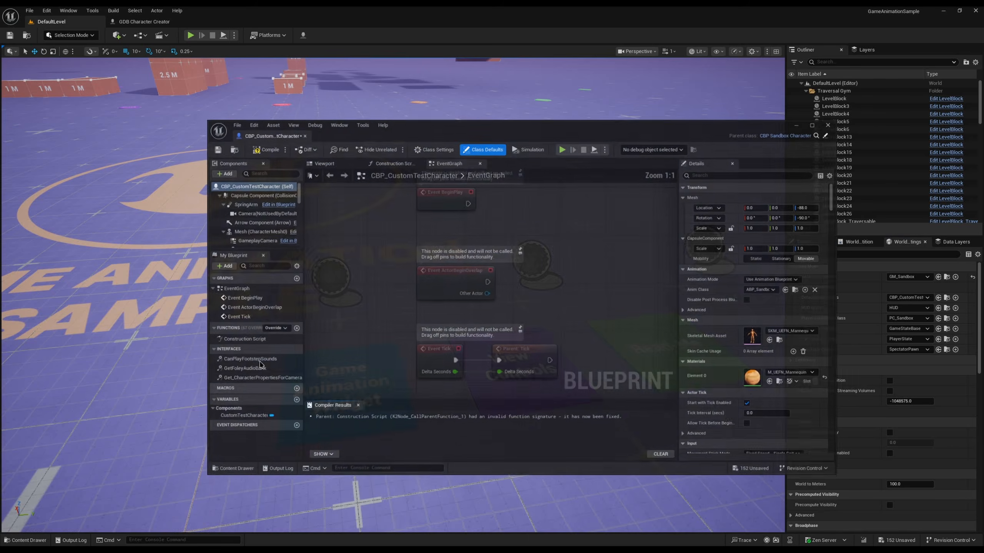
left_click_drag(257, 133, 251, 24)
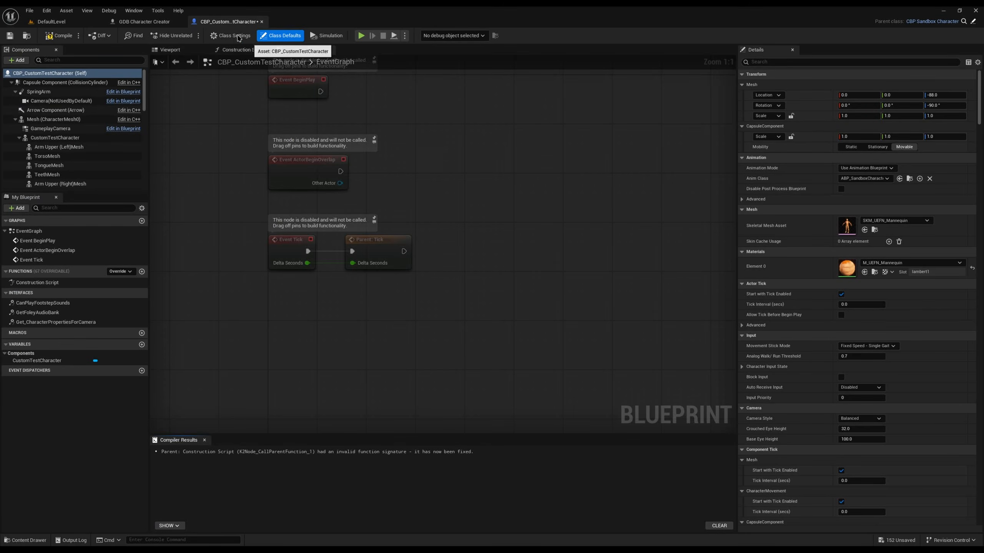
Examine the character blueprint's assembled mesh parts in the viewport and its Construction Script graph.
left_click(179, 51)
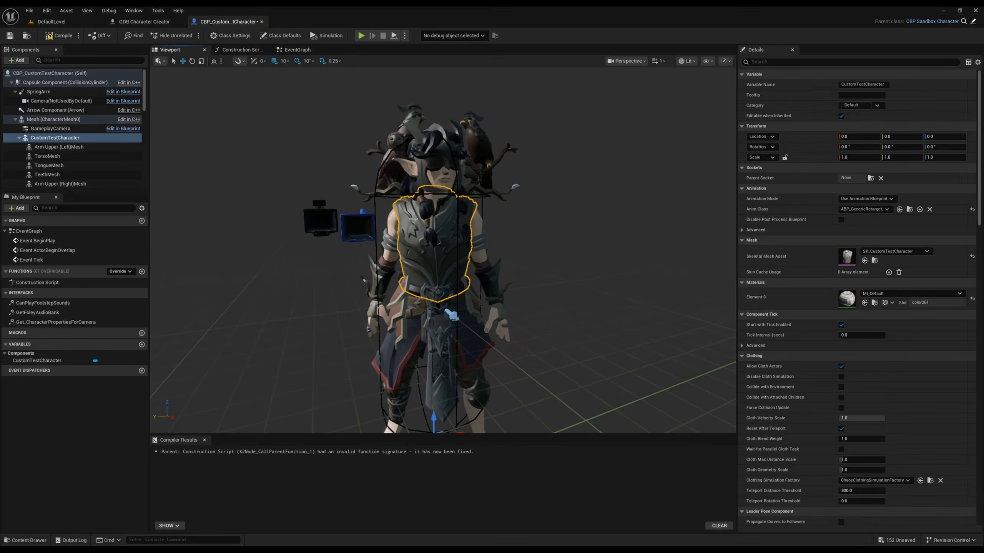
left_click(391, 228)
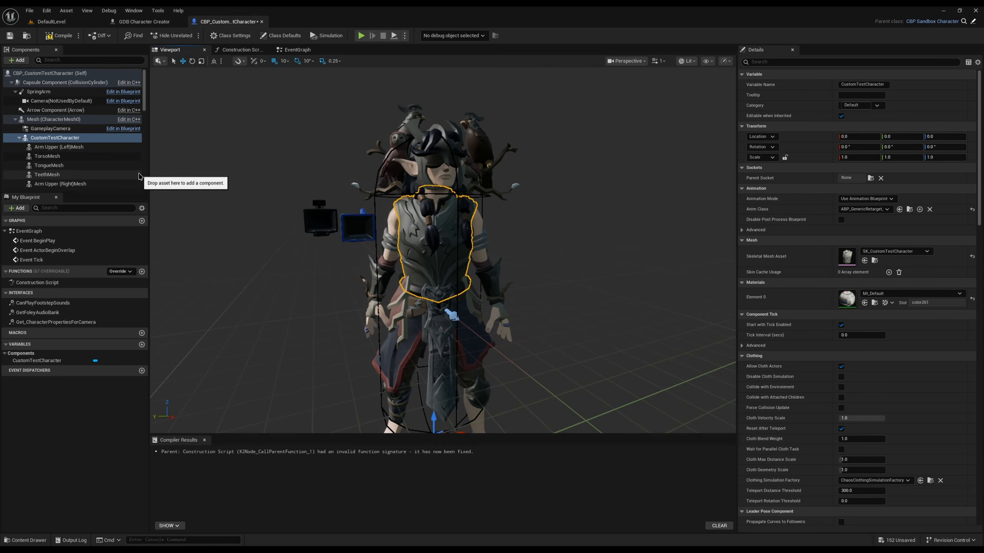
left_click(240, 49)
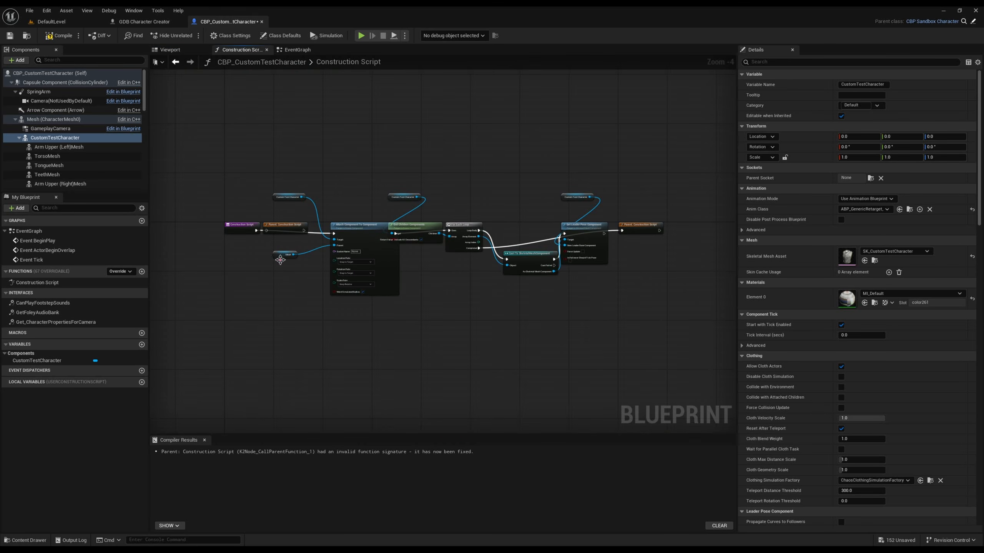
left_click(170, 49)
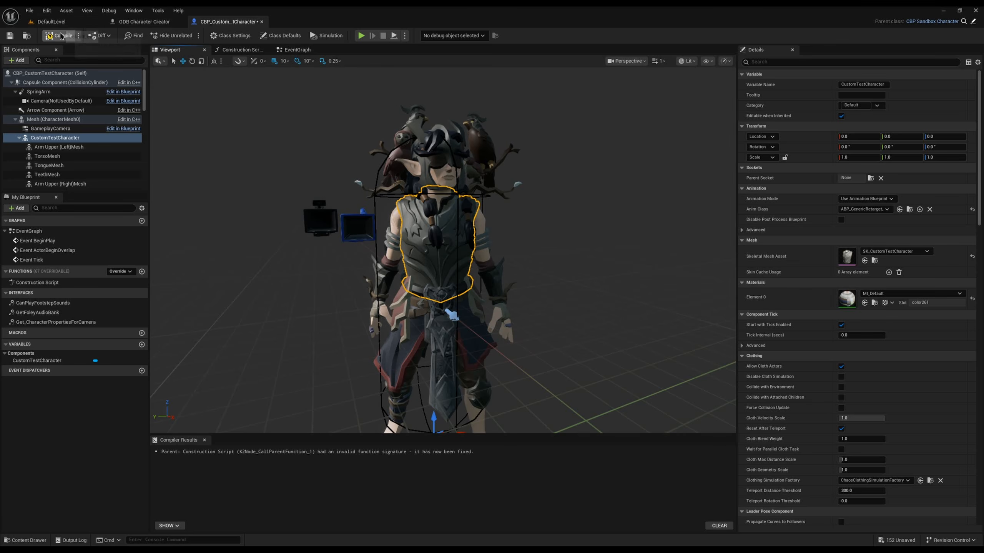
Return to the GDB Character Creator and import the SIDEKICK_Fantasy_Knights_Unity_2021_3_v1_0_5 package from the SyntyModular folder.
left_click(51, 22)
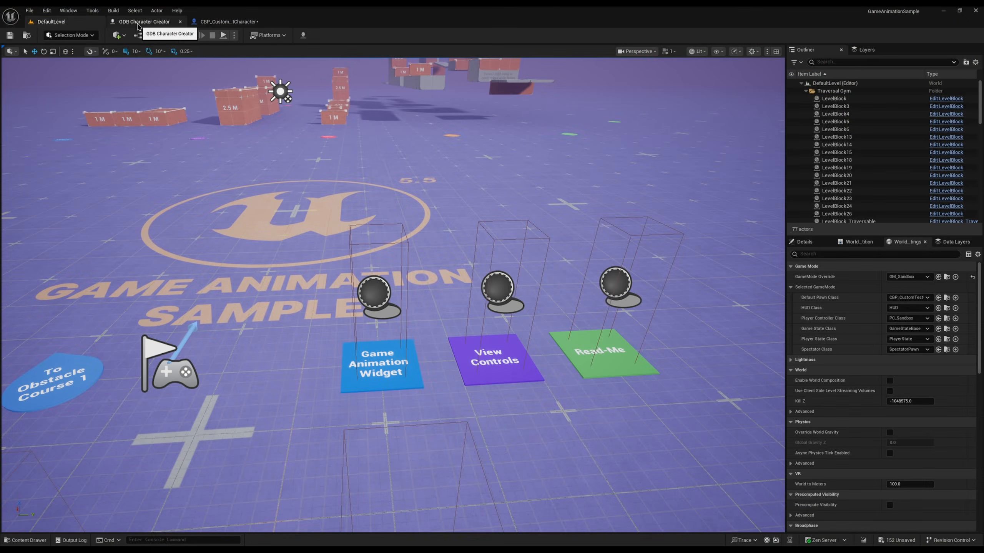
left_click(141, 22)
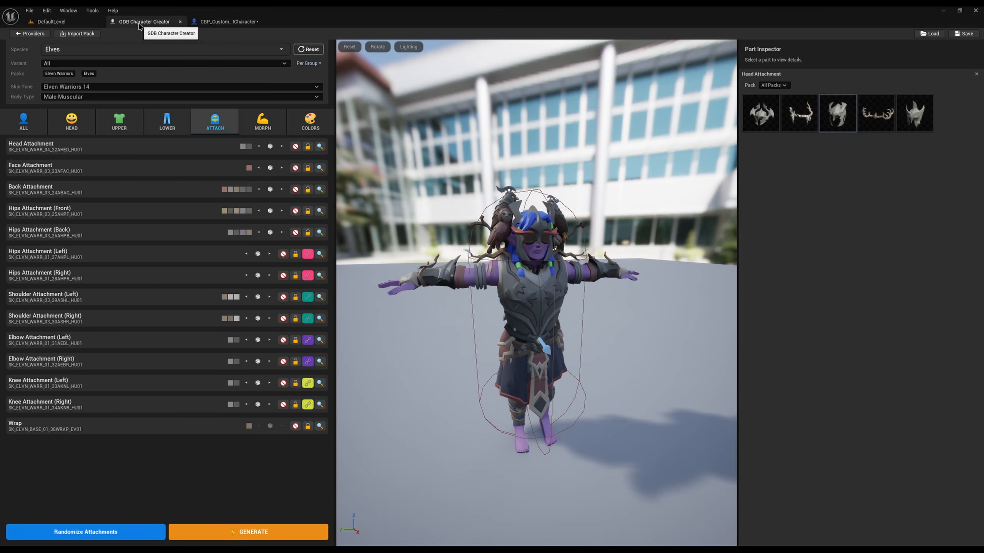
left_click(77, 34)
left_click(572, 269)
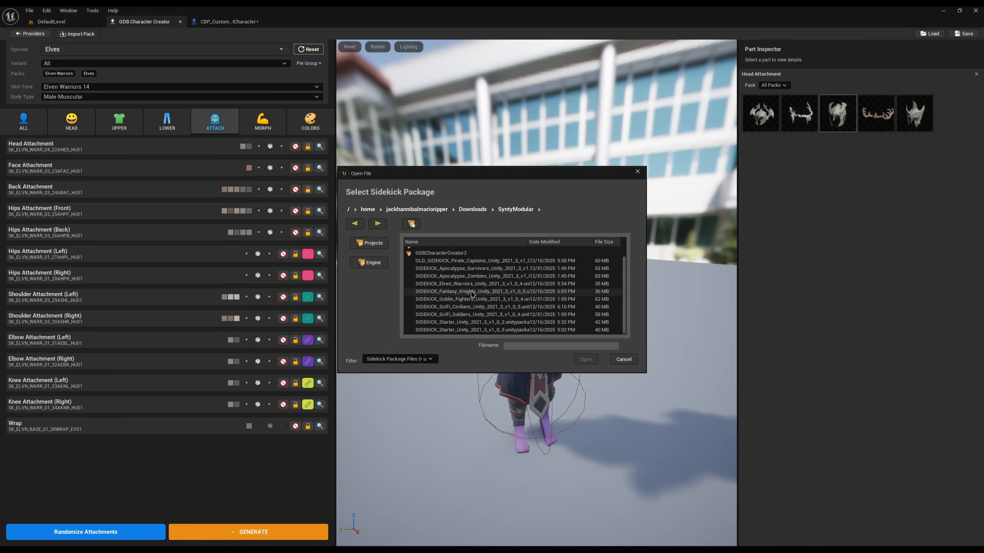
double_click(472, 295)
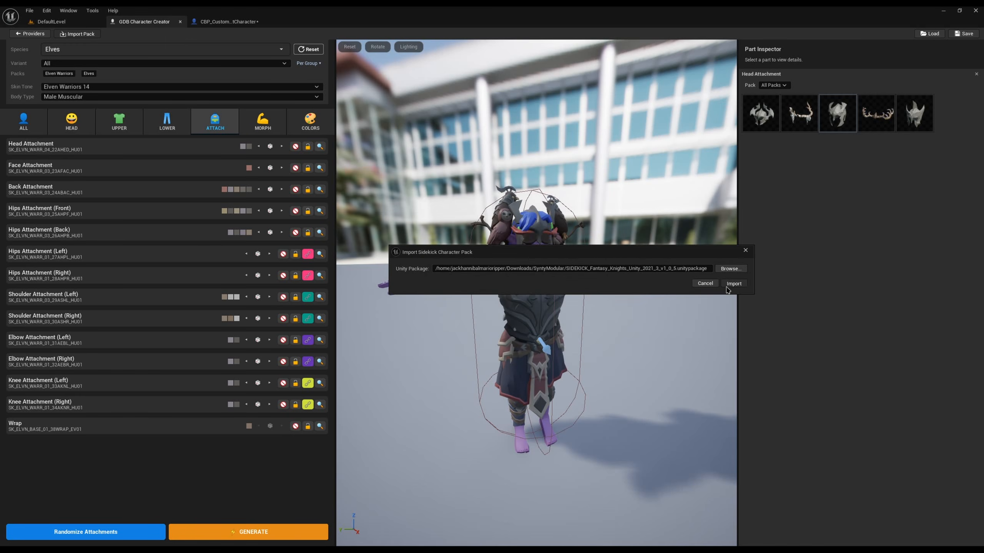
left_click(727, 286)
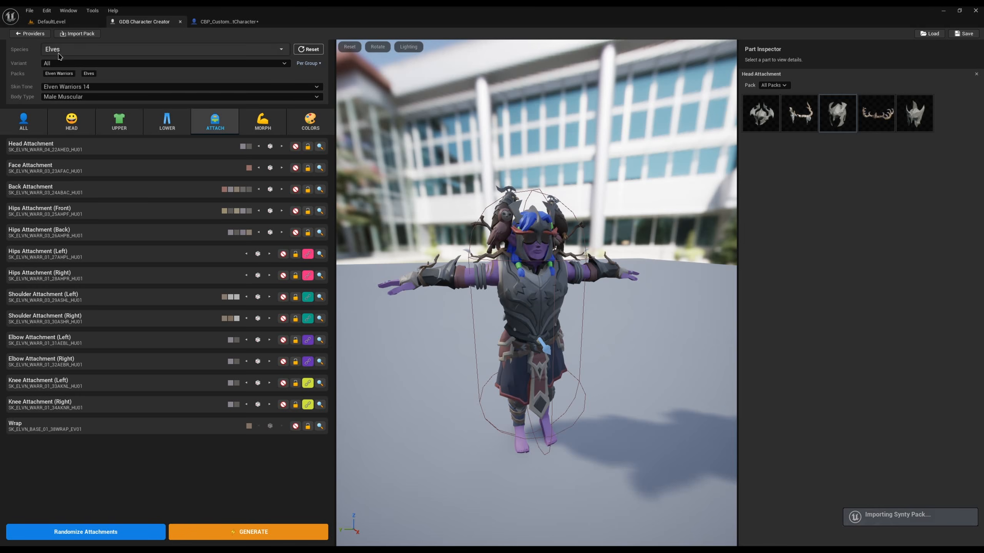
Import the SIDEKICK_Goblin_Fighters_Unity_2021_3_v1_0_4 package as another Sidekick character pack and dismiss the import message.
left_click(74, 34)
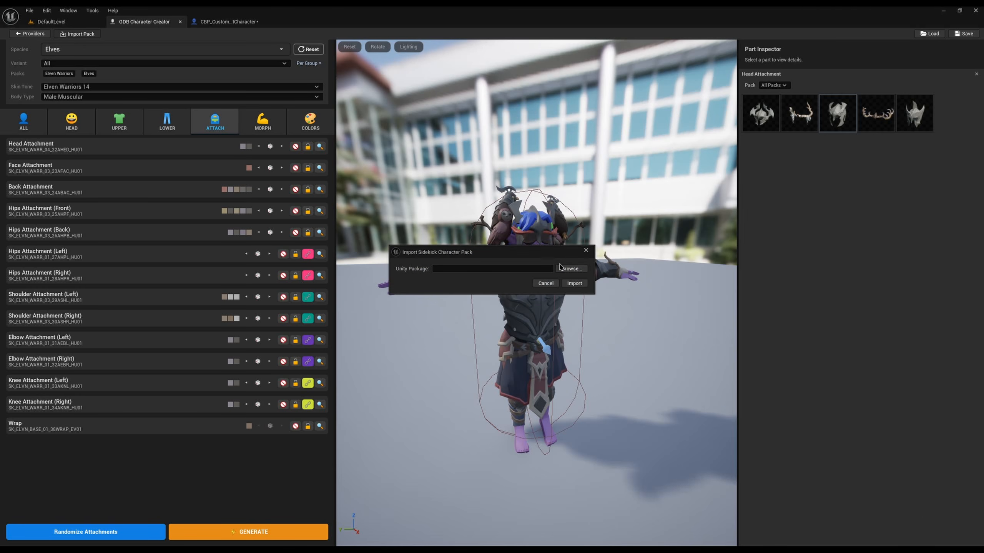
left_click(560, 268)
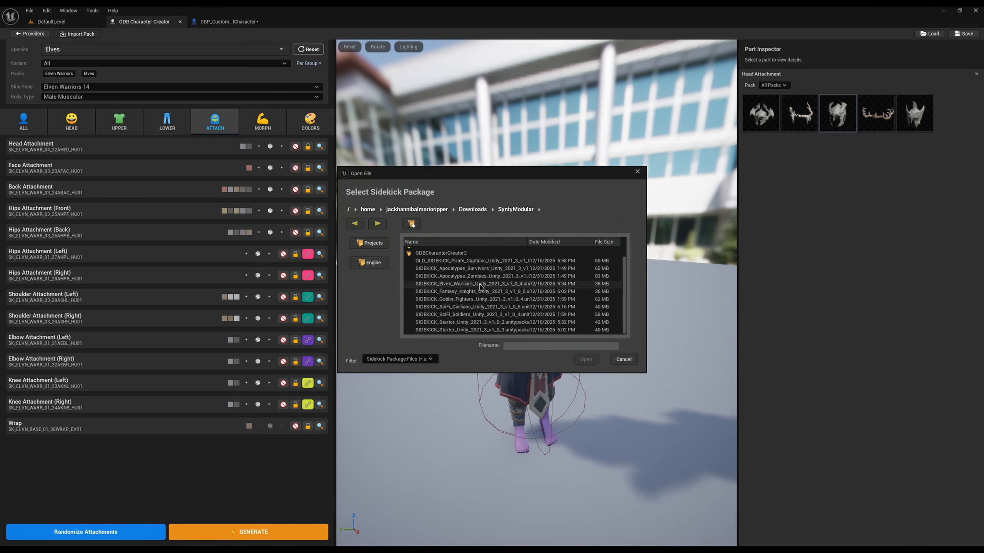
left_click(487, 299)
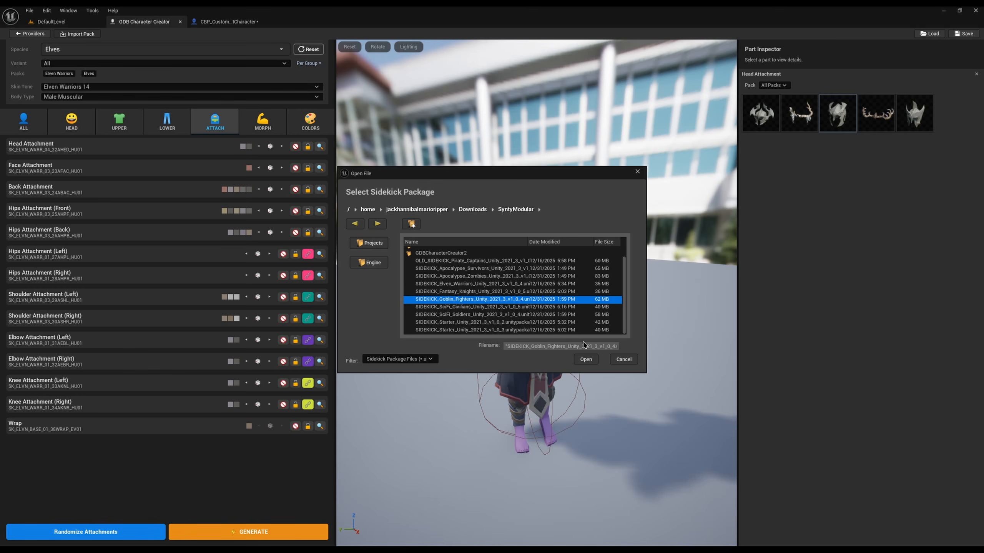
left_click(596, 360)
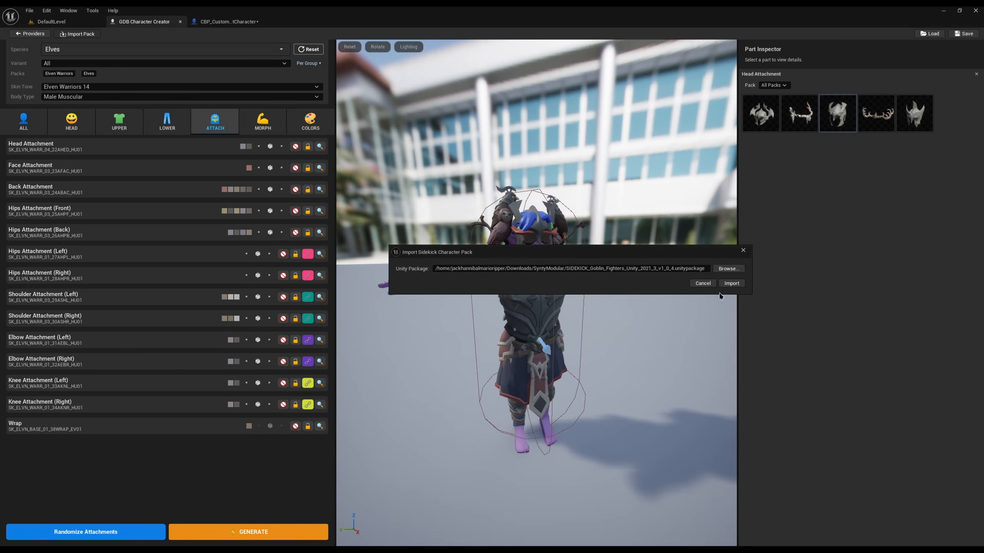
key("Return")
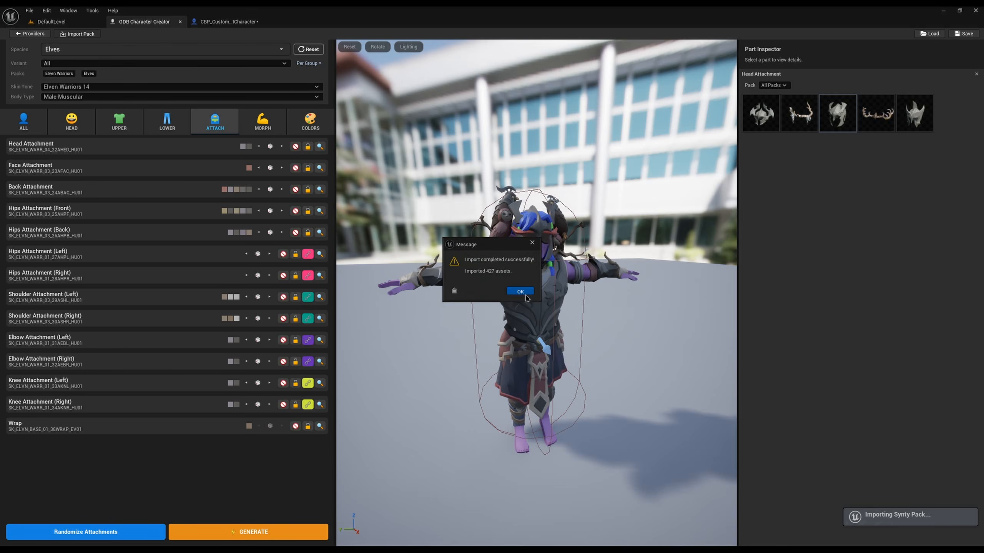
left_click(520, 291)
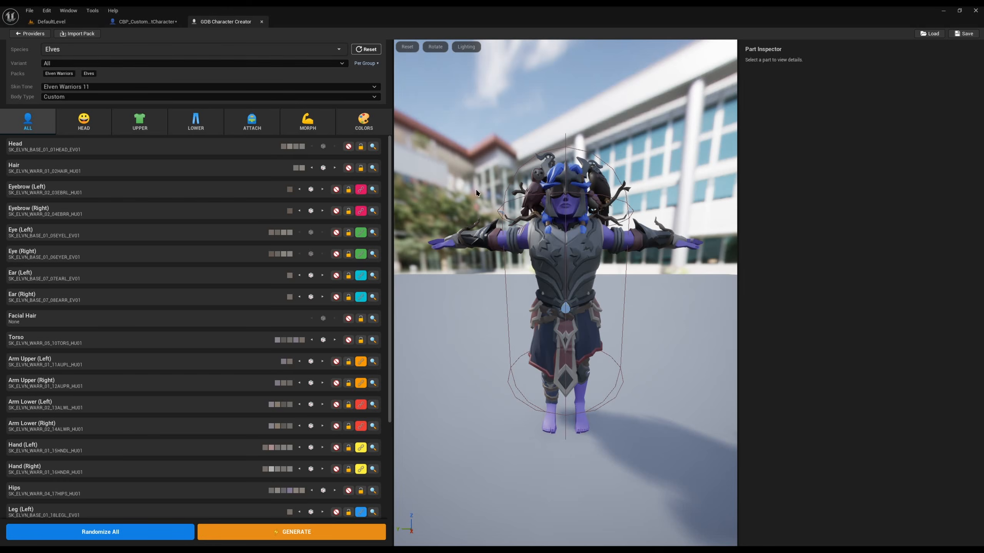
Switch the species to Human, accept resetting the current character, and randomize all parts several times.
left_click(146, 50)
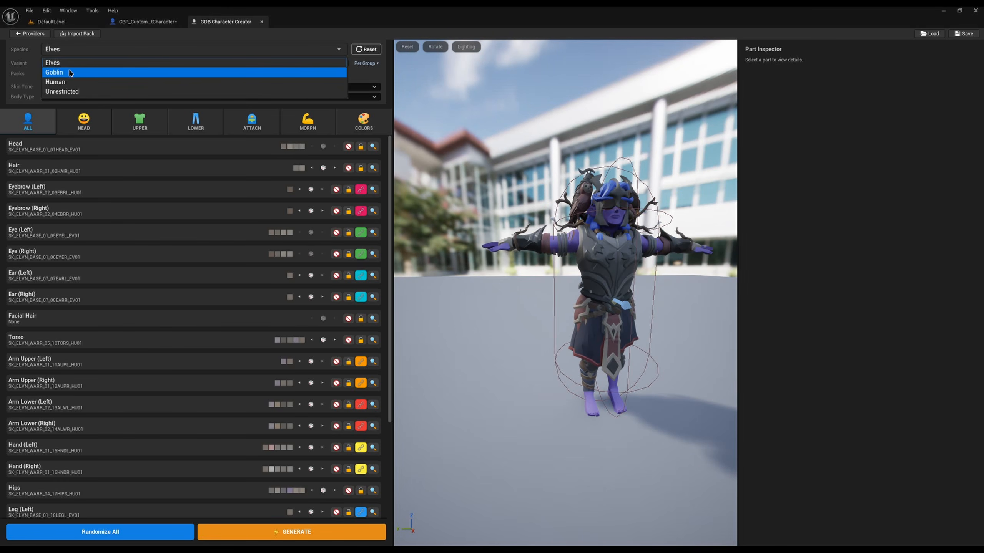
left_click(55, 82)
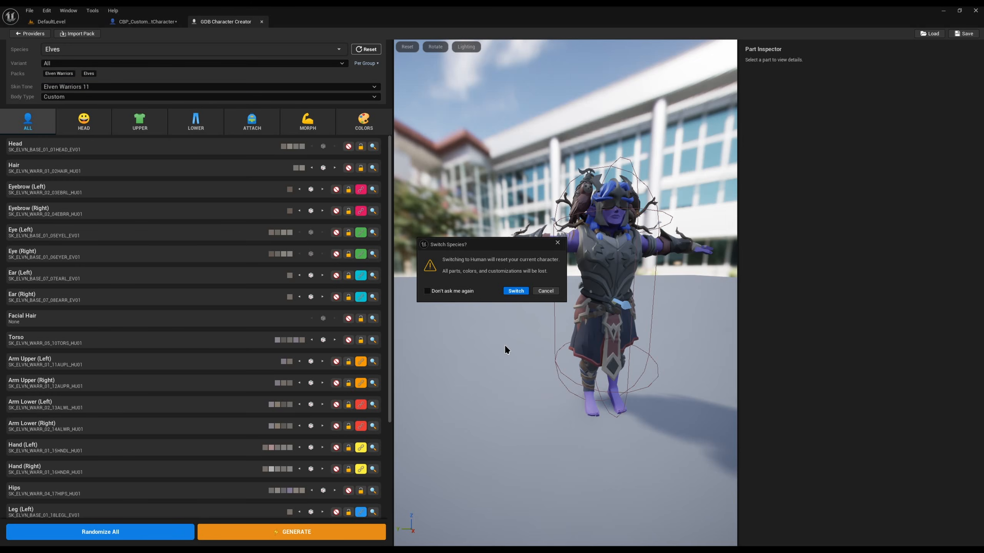
left_click(525, 293)
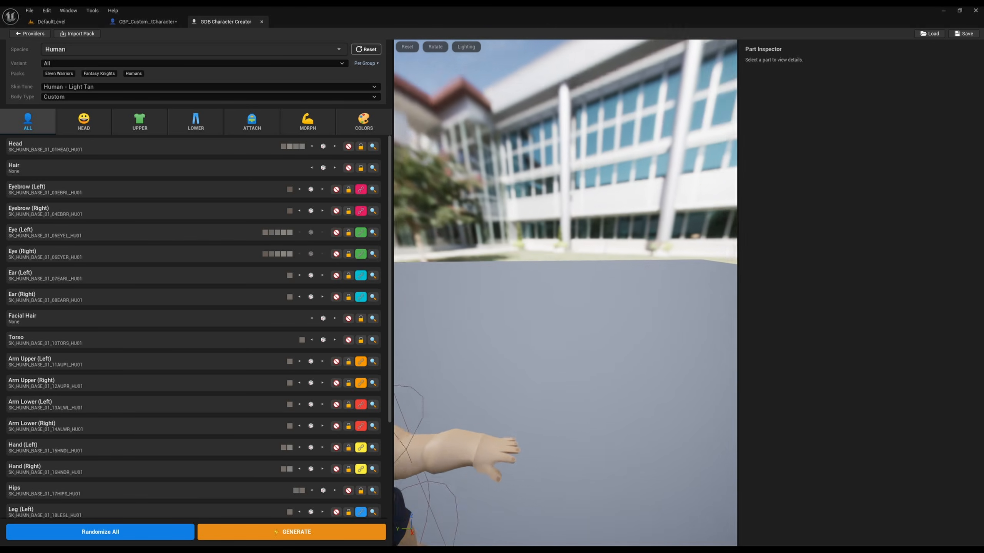
left_click(44, 526)
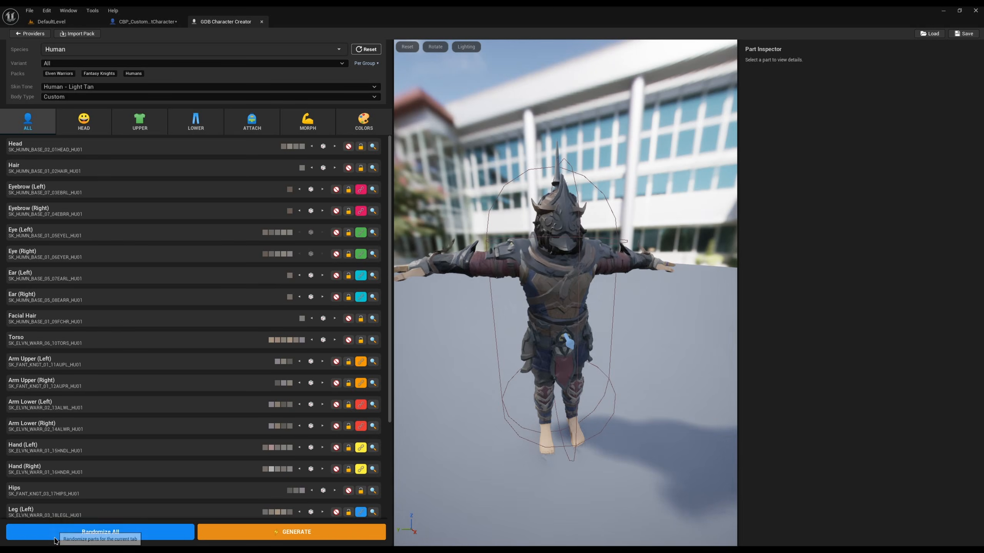
left_click(56, 538)
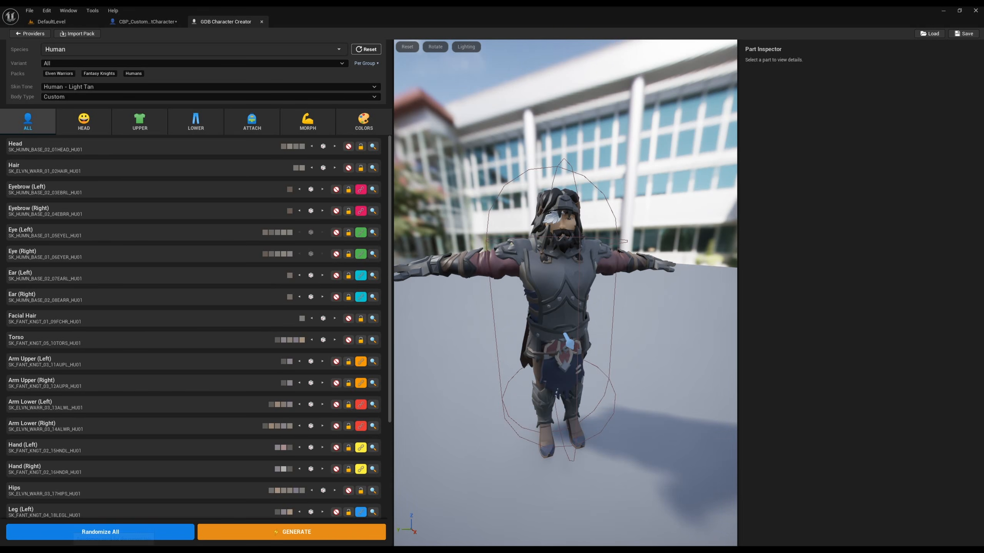
left_click(44, 535)
left_click(43, 535)
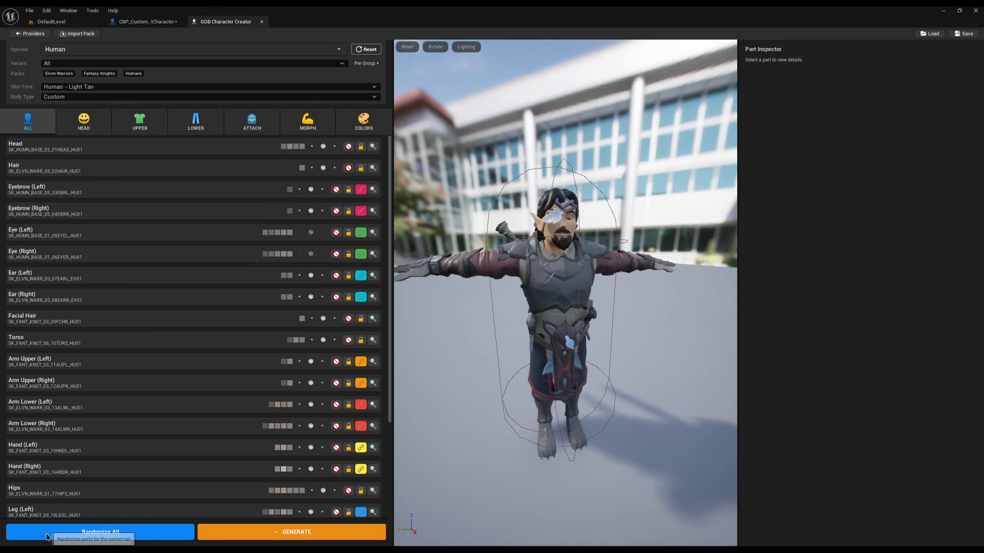
left_click(44, 535)
Switch the species to Goblin, accept the character reset, and randomize all parts several times.
left_click(80, 49)
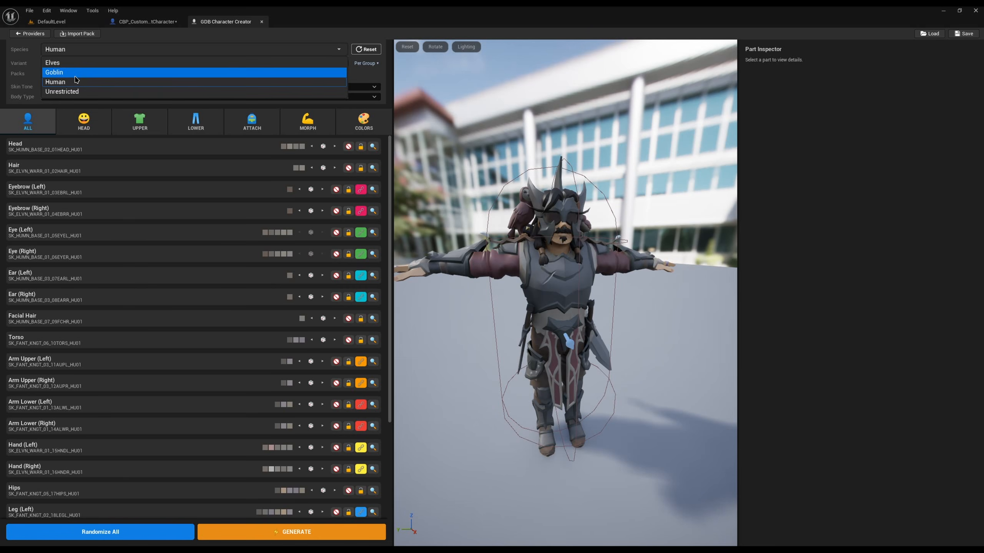
left_click(77, 71)
left_click(514, 292)
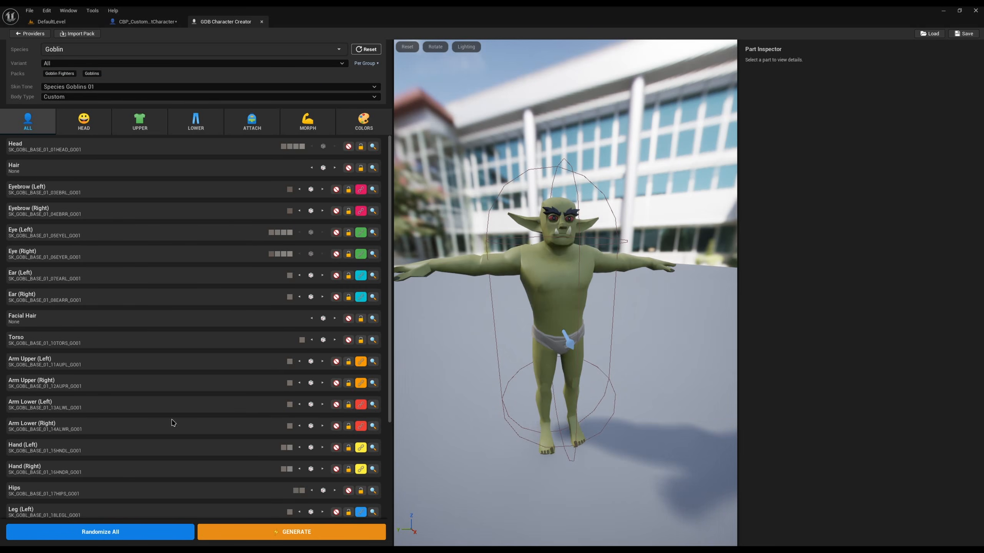
left_click(34, 530)
left_click(36, 531)
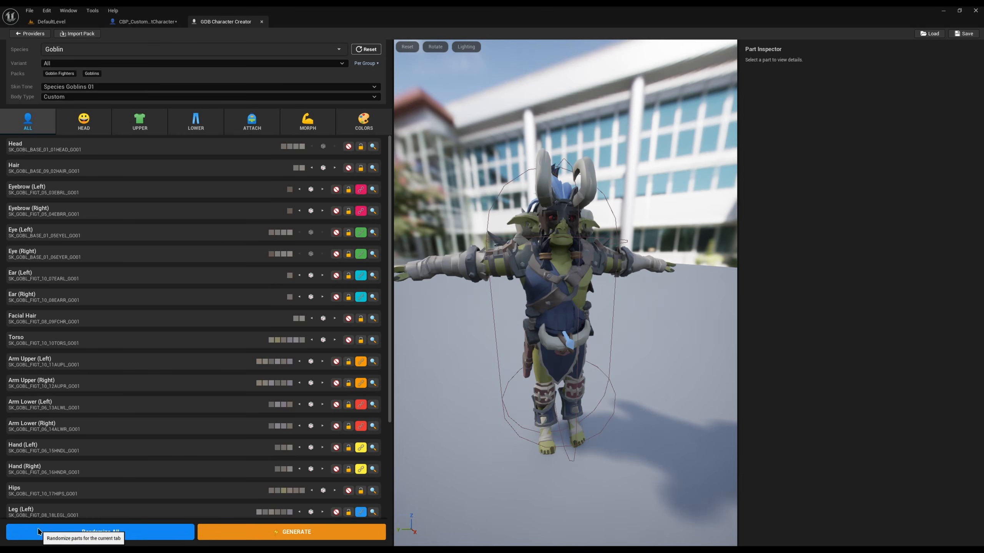
left_click(37, 531)
left_click(39, 531)
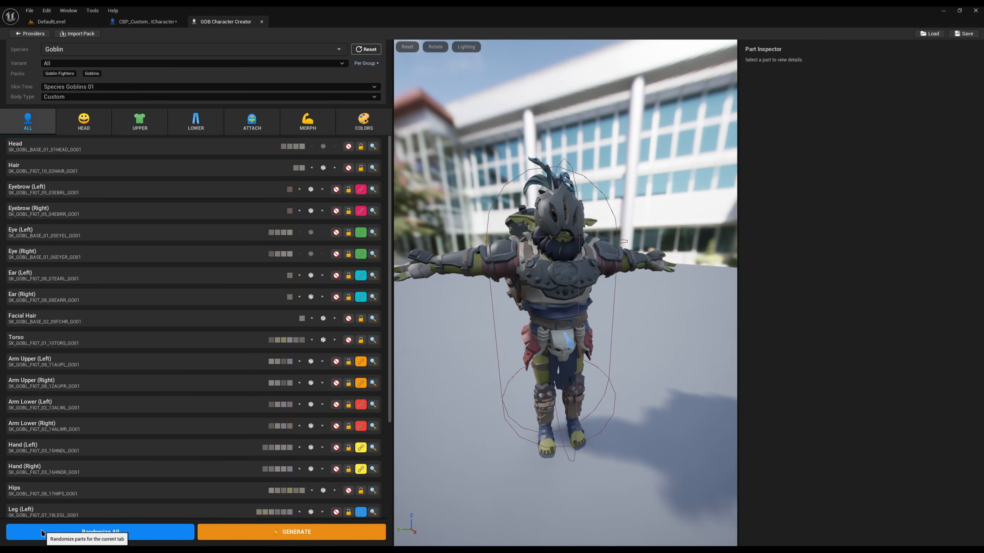
Set the species to Unrestricted and randomize all parts across the imported packs.
left_click(104, 49)
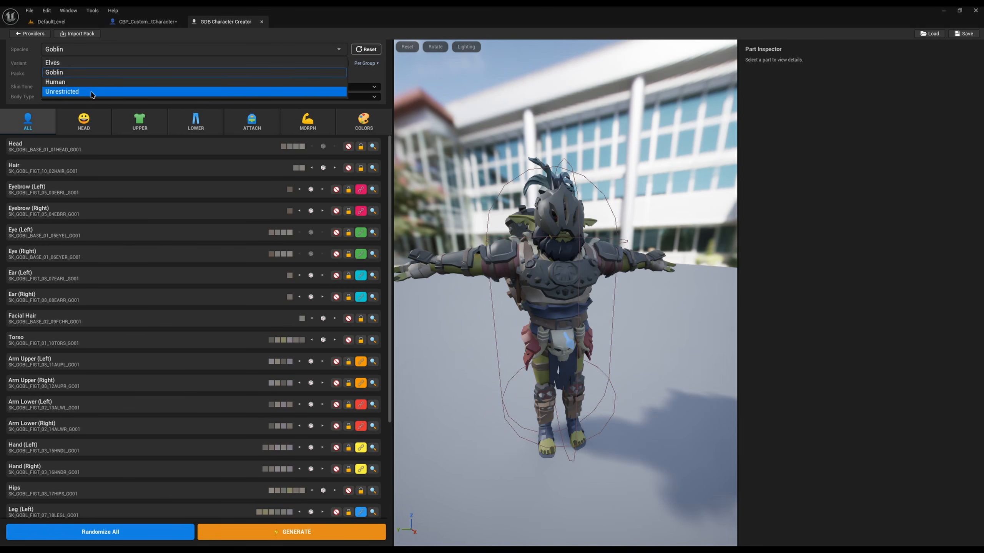
left_click(92, 93)
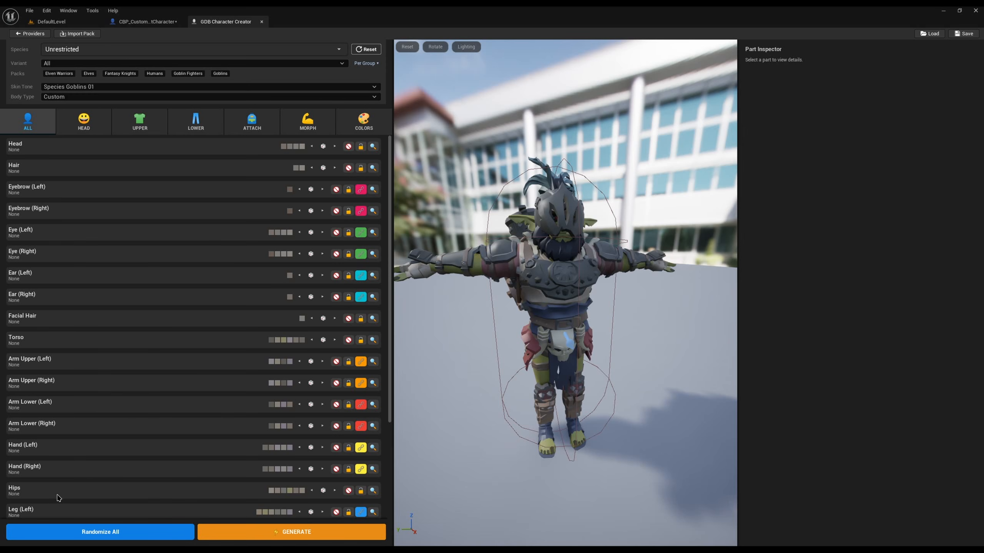
left_click(33, 535)
left_click(33, 534)
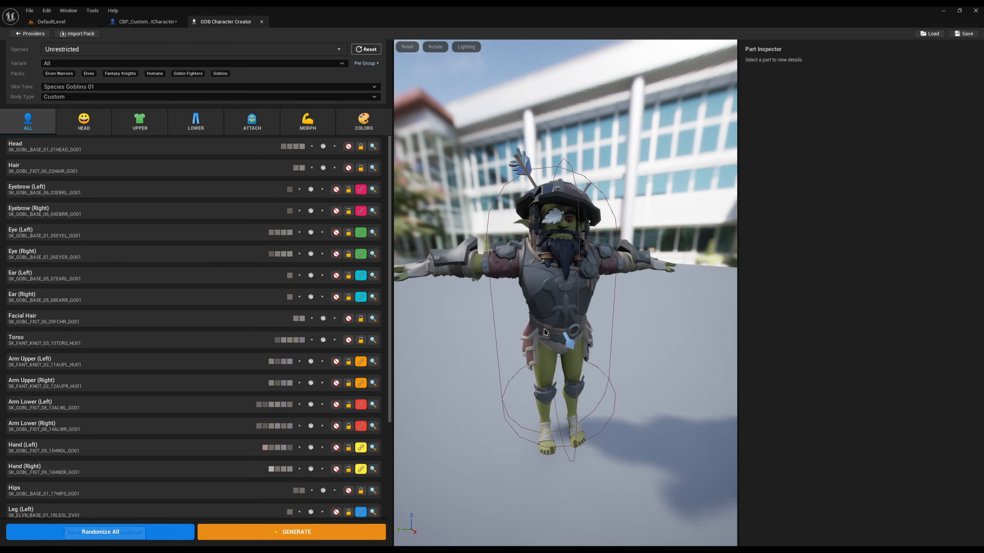
Replace the hips with the SK_ELVN_BASE_01_17HIPS_EV01 shorts and randomize the lower-body parts.
right_click_drag(543, 329, 573, 337)
key("w")
key("s")
key("w")
key("s")
key("w")
left_click(181, 130)
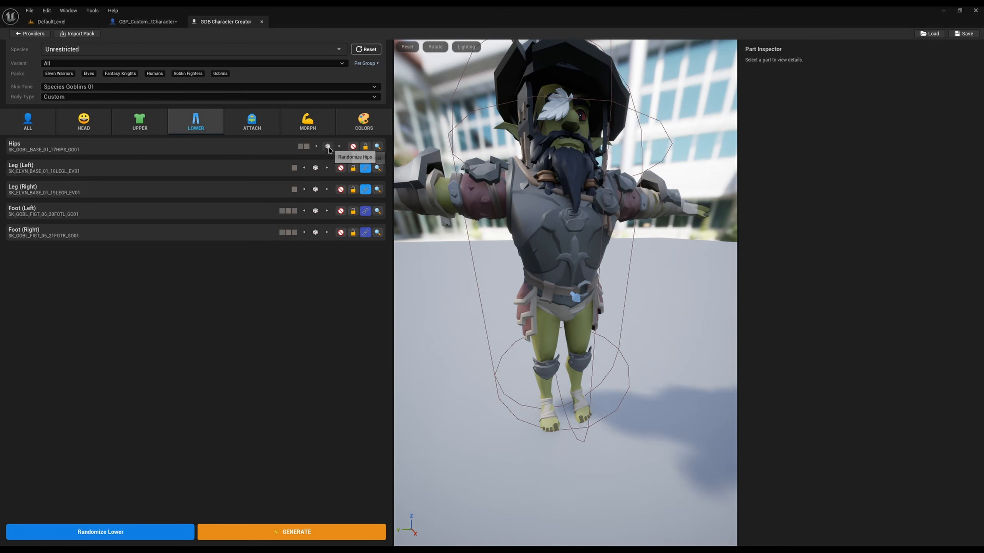
left_click(377, 147)
left_click(869, 118)
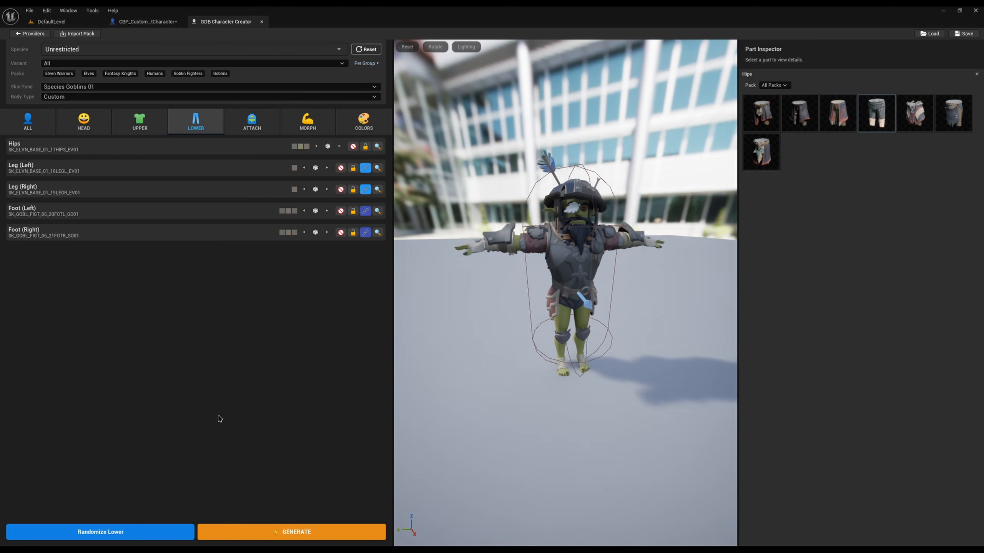
left_click(39, 528)
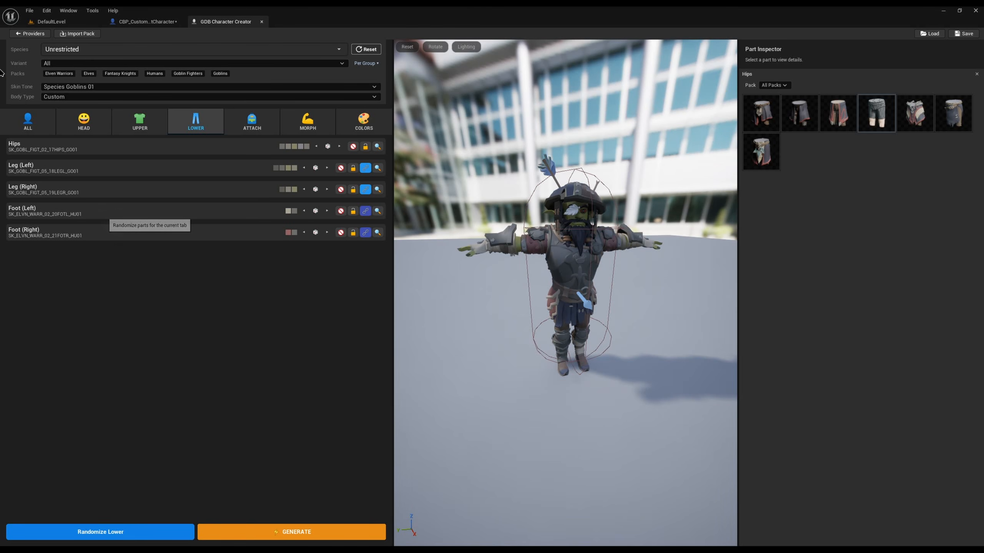
Randomize all parts with every pack allowed, and again with the pack filter limited to Goblin Fighters.
left_click(19, 111)
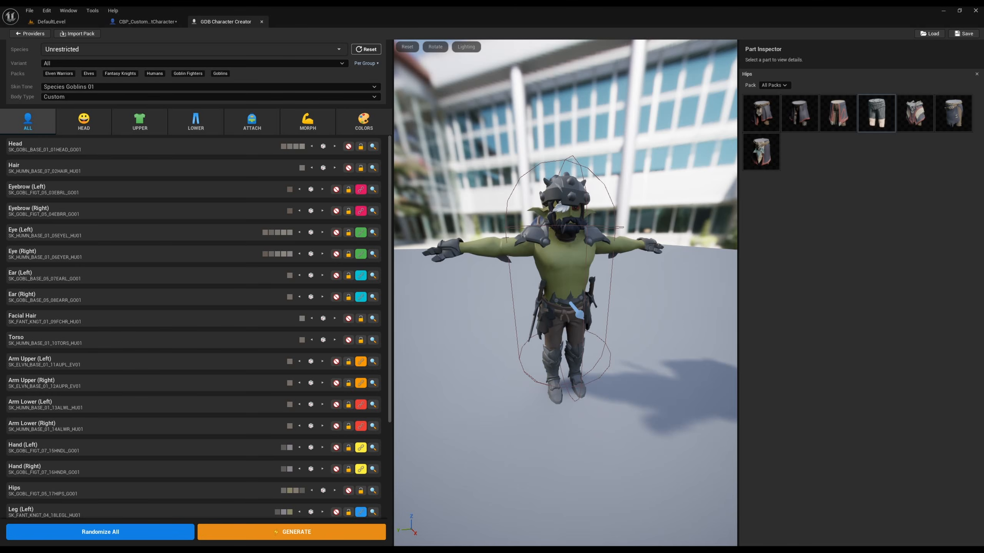
left_click(187, 73)
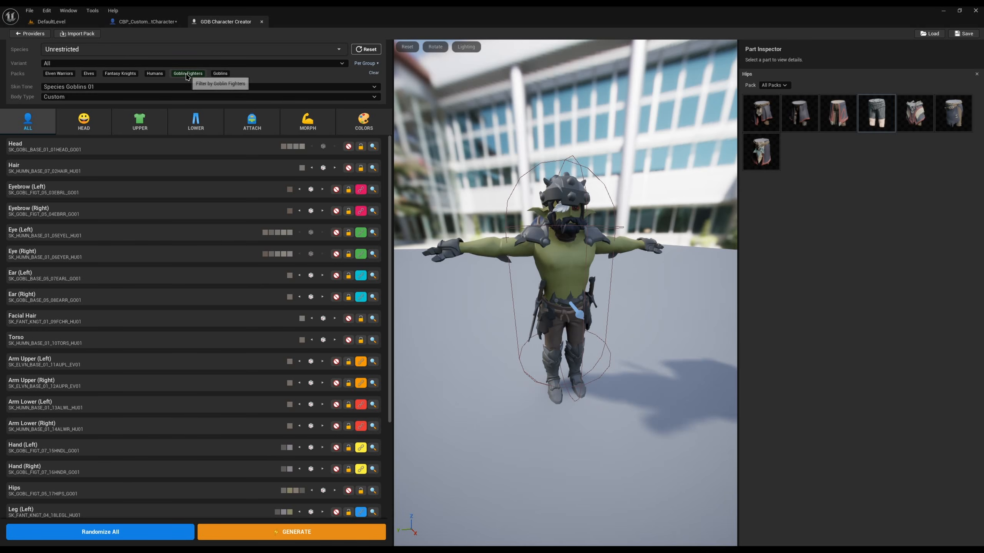
left_click(34, 534)
left_click(34, 535)
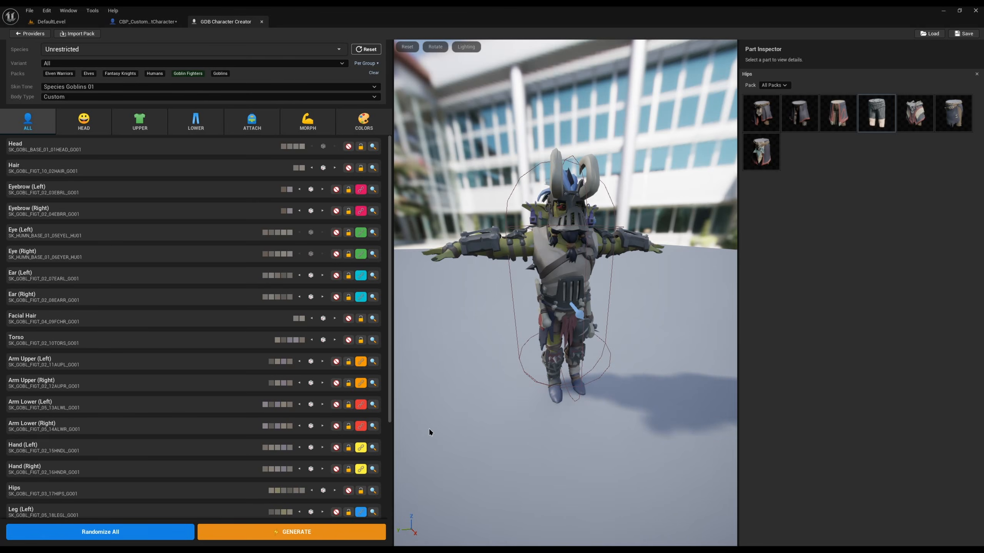
Change the pack filter from Goblin Fighters to Fantasy Knights and randomize the head parts and the attachments.
left_click(187, 74)
left_click(119, 74)
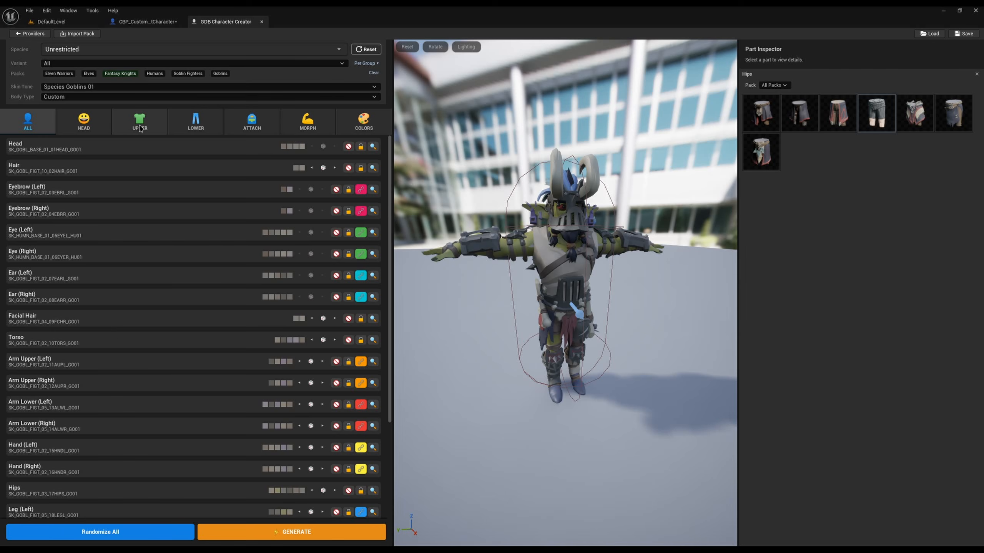
left_click(93, 124)
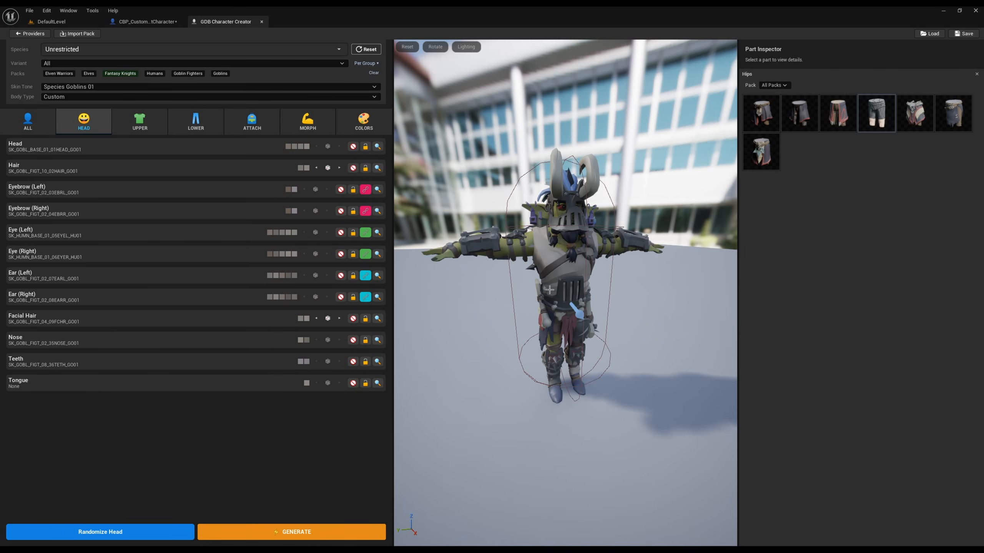
left_click(54, 539)
left_click(241, 118)
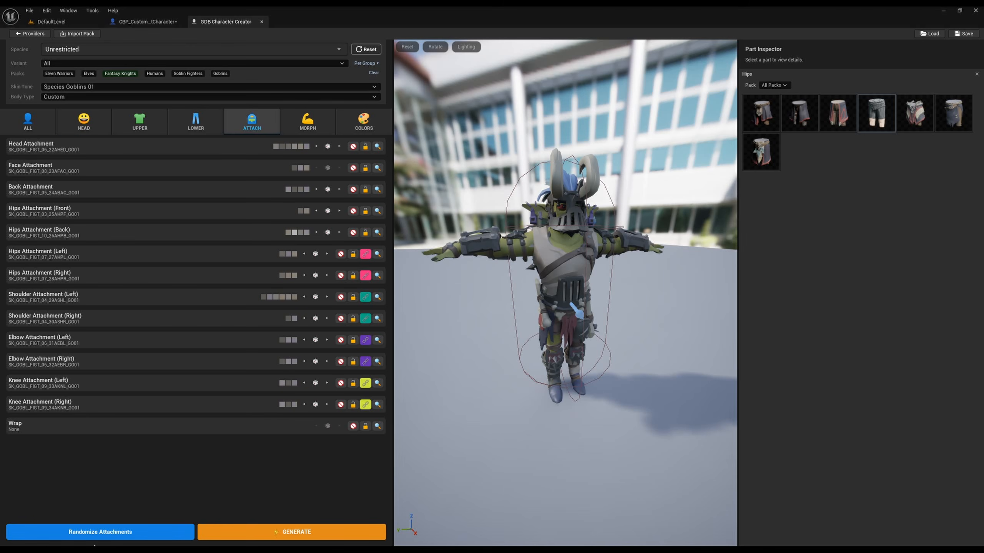
left_click(60, 538)
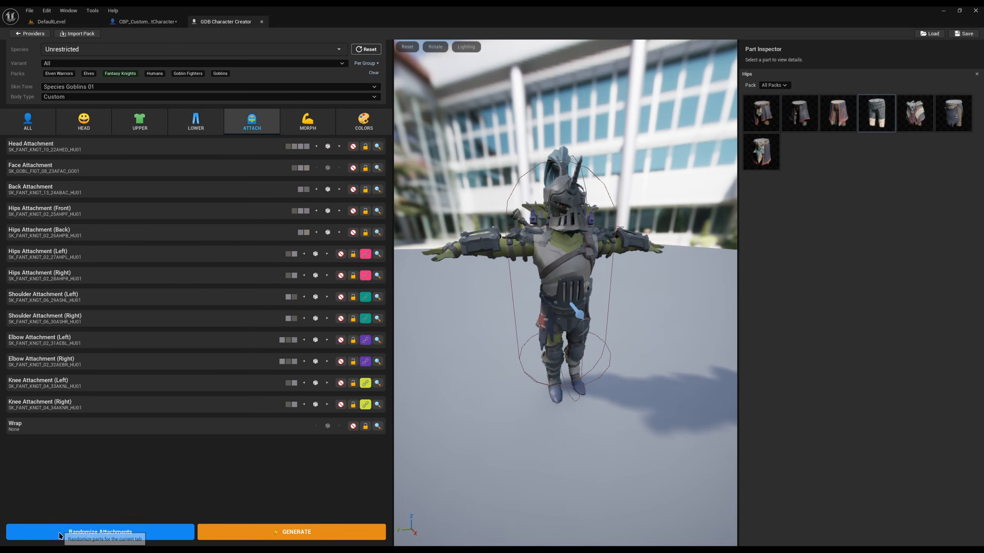
left_click(60, 536)
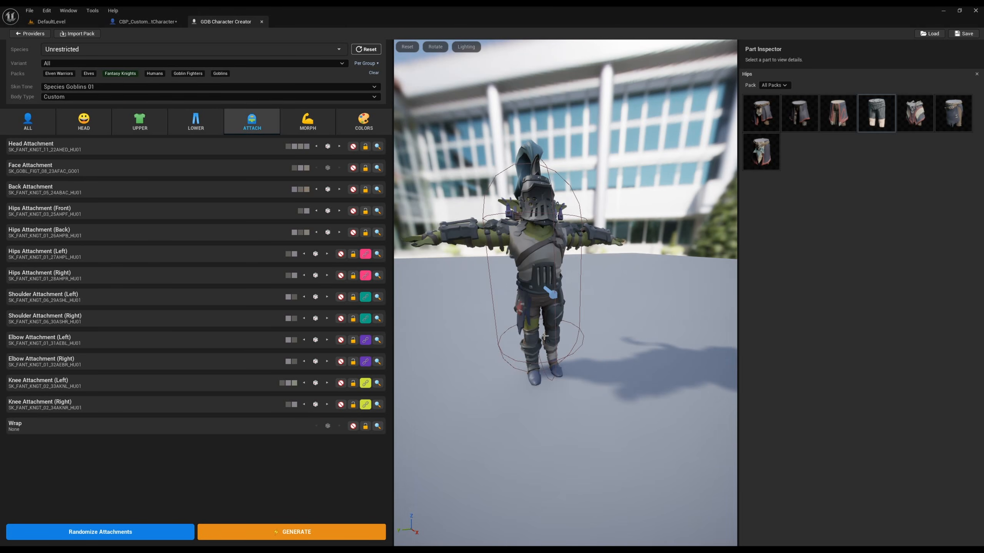
Generate a GASP 5.6 character blueprint named GoblinKnight from the assembled character.
left_click(280, 530)
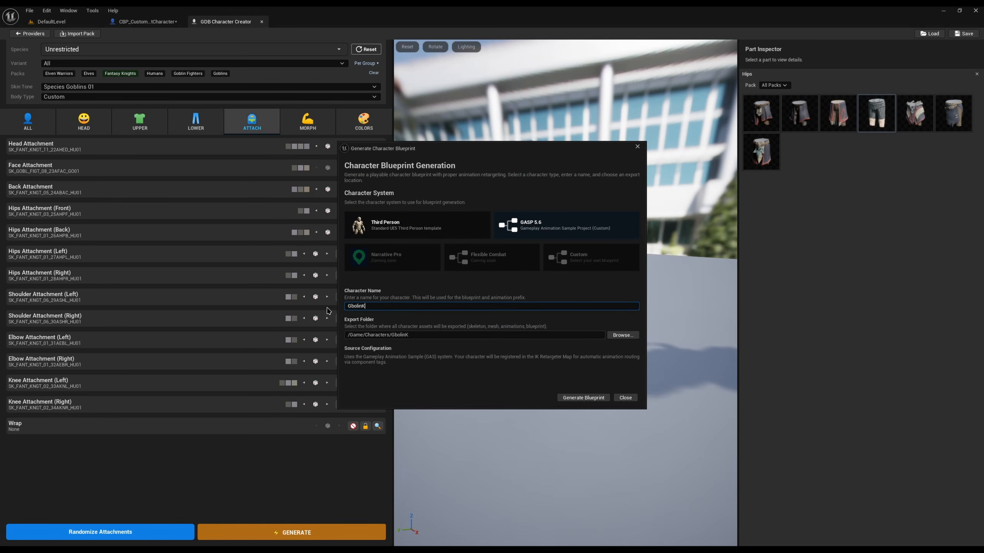
left_click(597, 397)
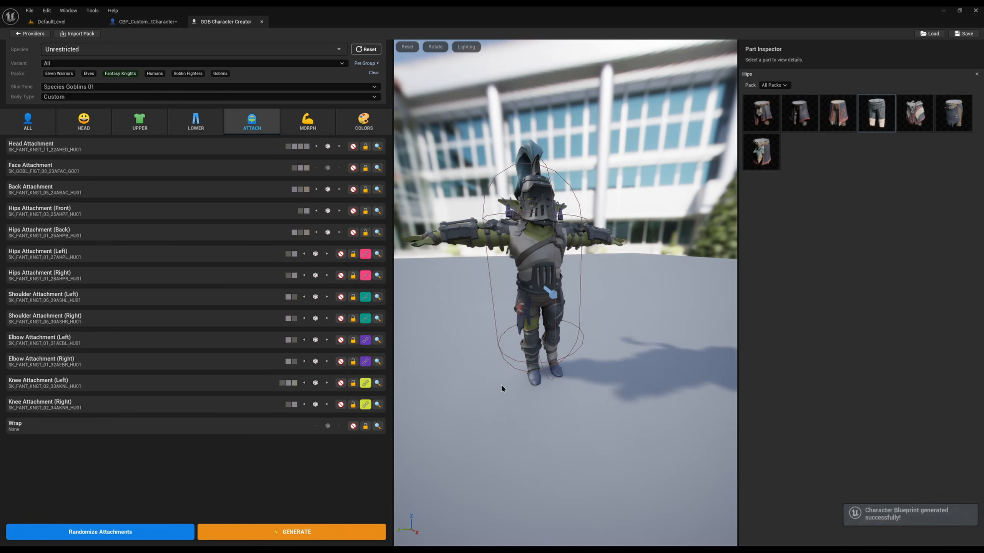
In DefaultLevel's world settings, set the Default Pawn Class to CBP_GoblinKnight.
left_click(52, 21)
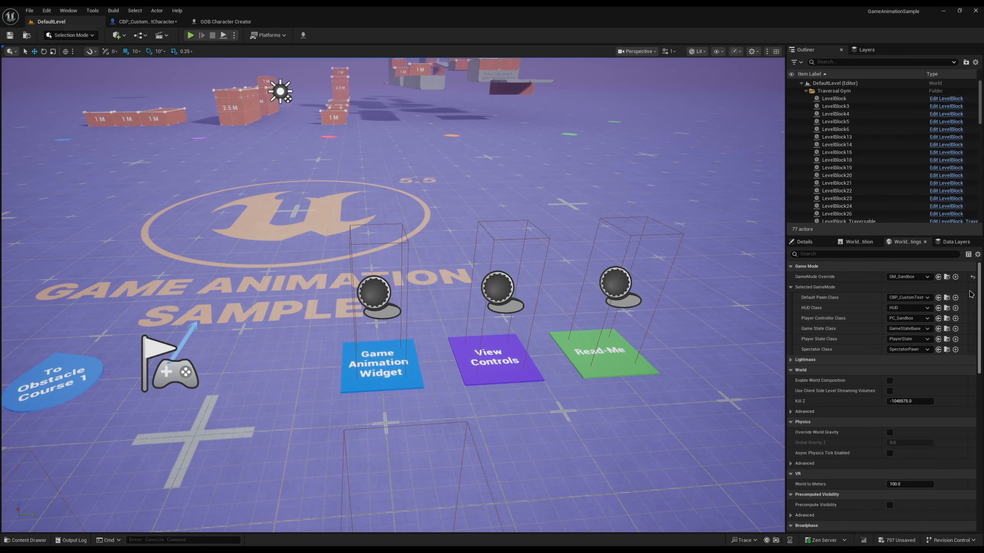
type("gbo")
key("BackSpace")
key("BackSpace")
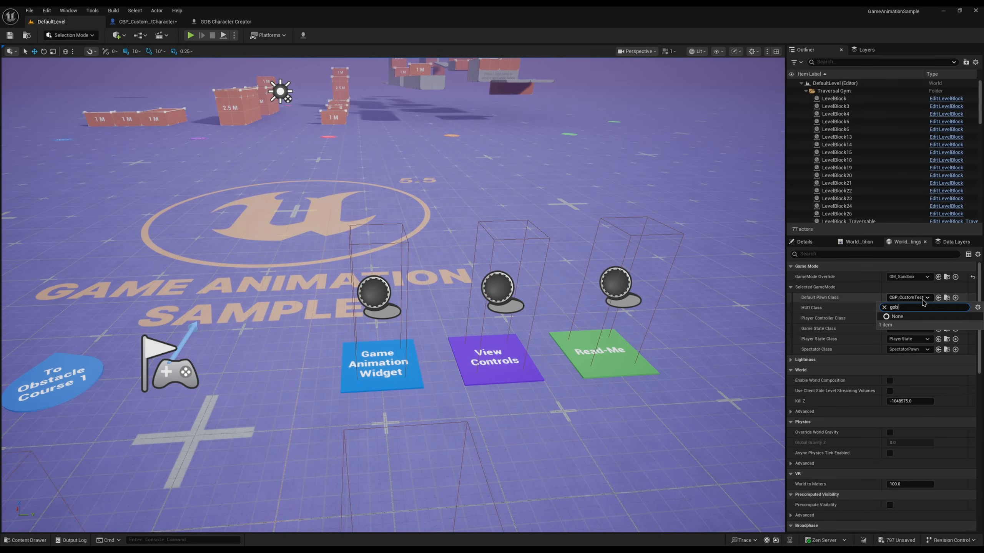
type("obl")
left_click(925, 325)
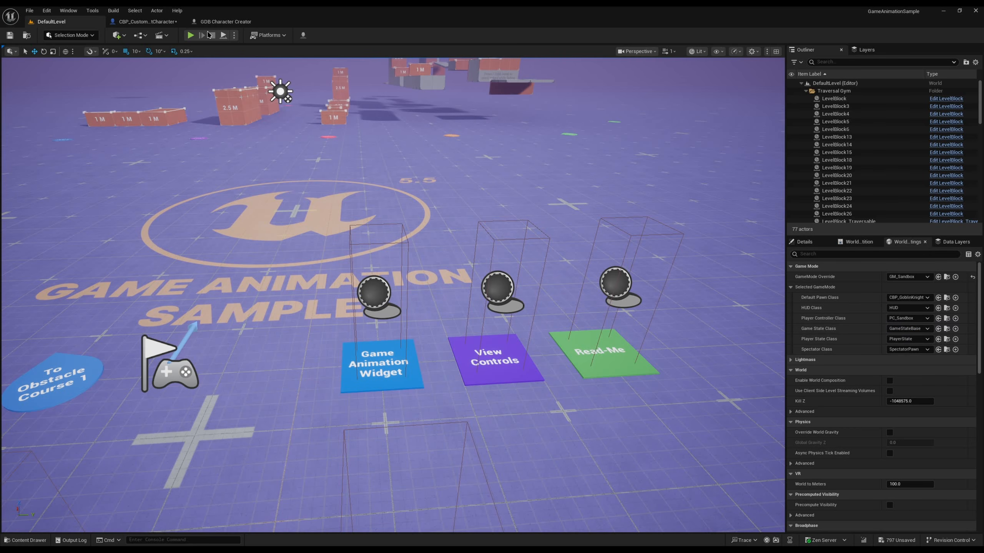
Play-test the goblin knight by running it around the level, and end the play session.
left_click(192, 35)
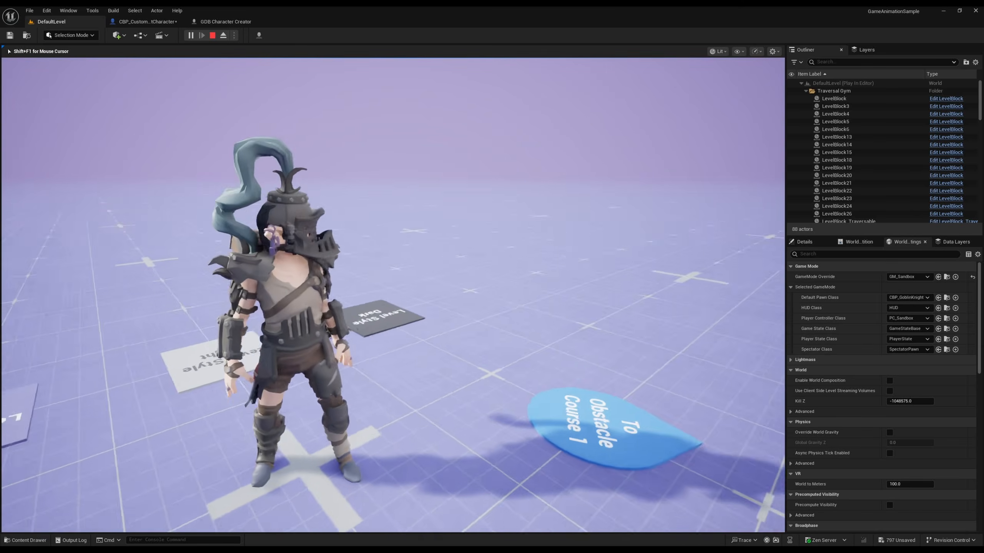
key("w")
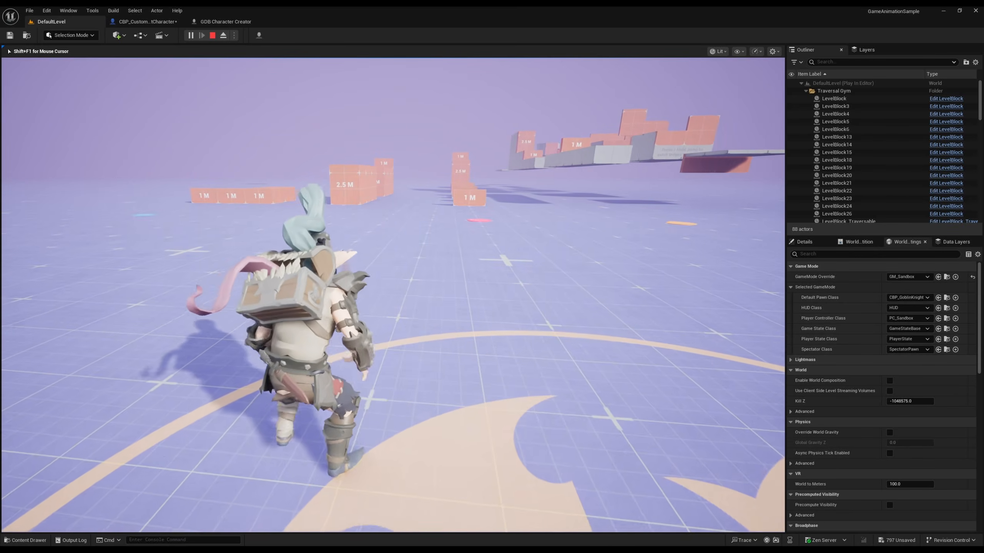
key("w")
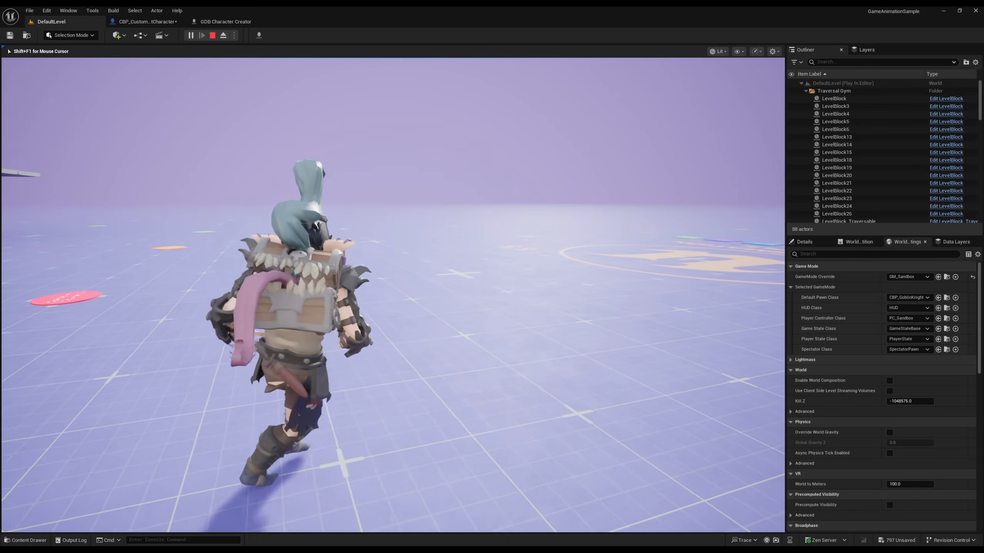
key("Escape")
Return to the GDB Character Creator and switch the back attachment forward two parts to SK_FANT_KNGT_07_24ABAC_HU01.
left_click(225, 22)
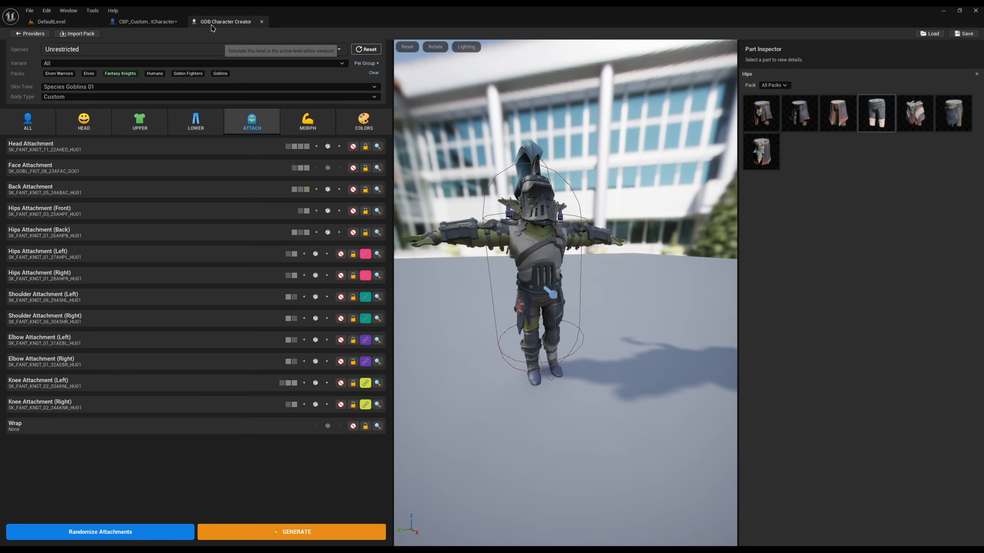
left_click(141, 123)
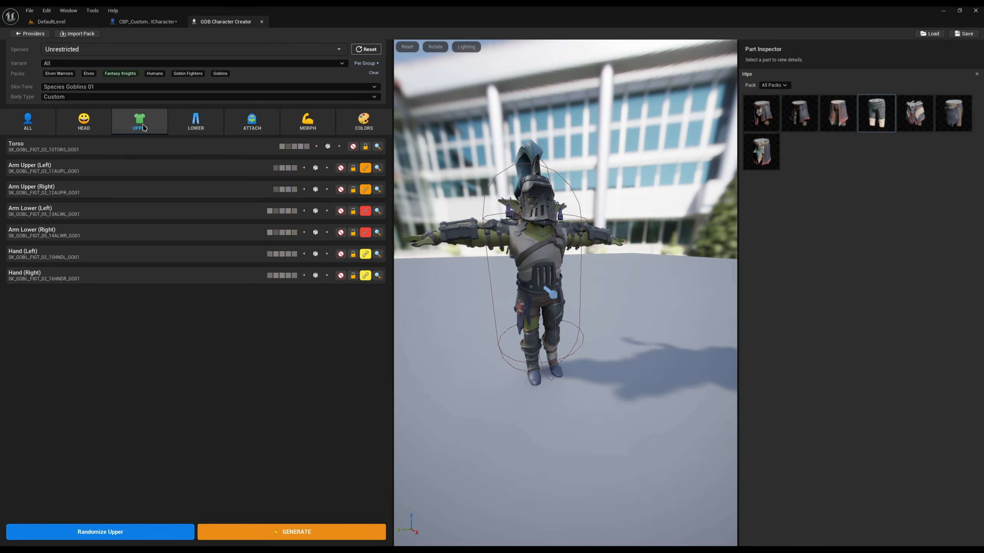
left_click(251, 120)
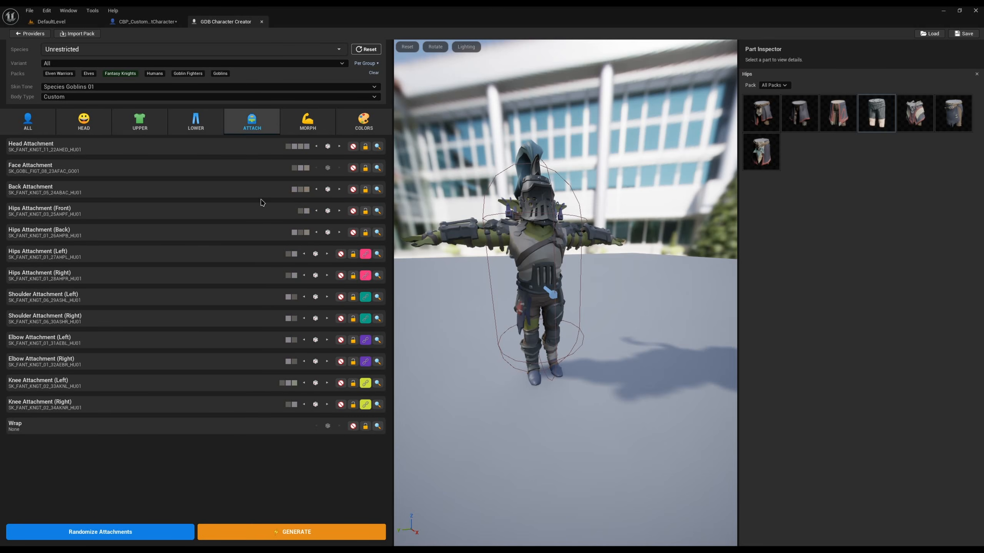
left_click(342, 191)
left_click(343, 191)
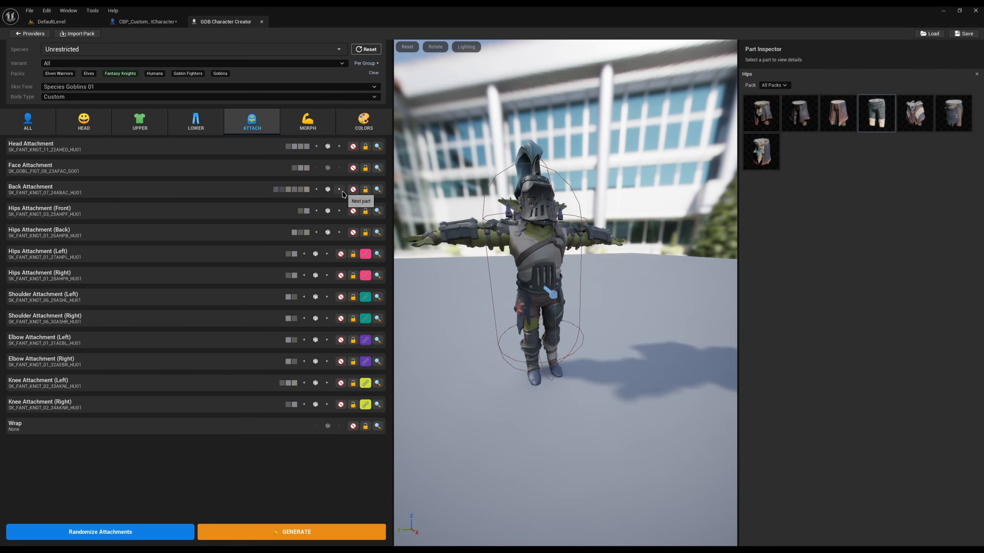
right_click_drag(574, 307, 702, 289)
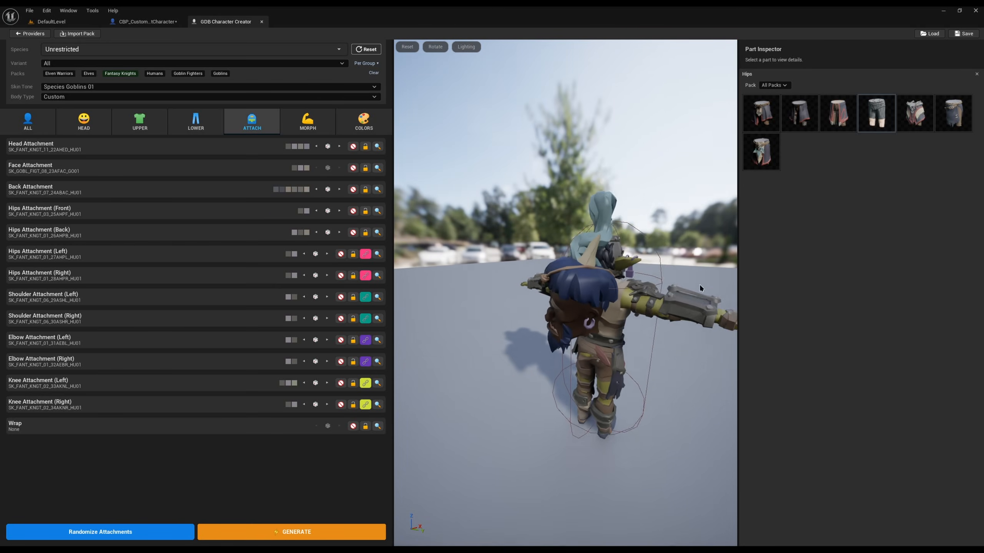
Inspect the parts available for the back attachment and wrap slots, and review the complete part list.
left_click(377, 189)
left_click(378, 426)
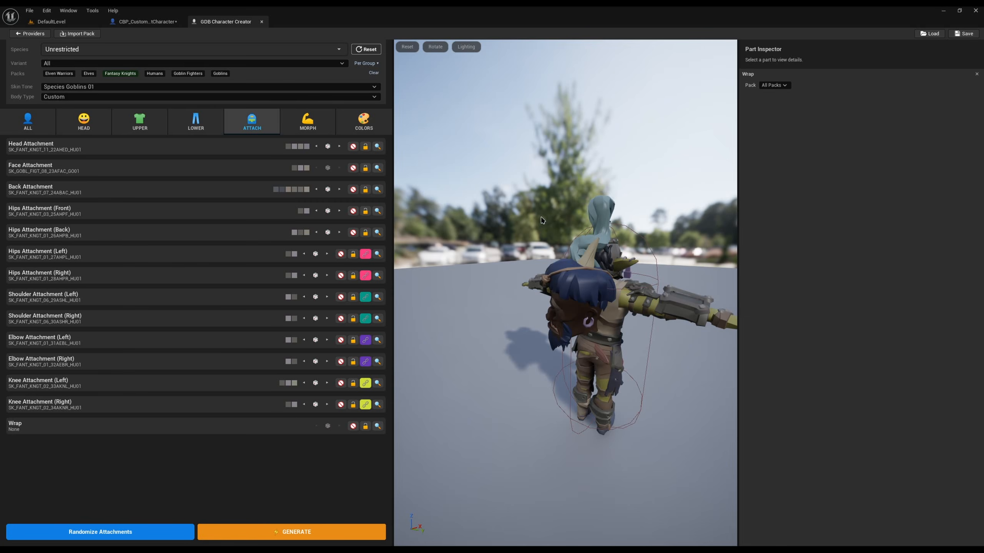
right_click_drag(538, 229, 722, 246)
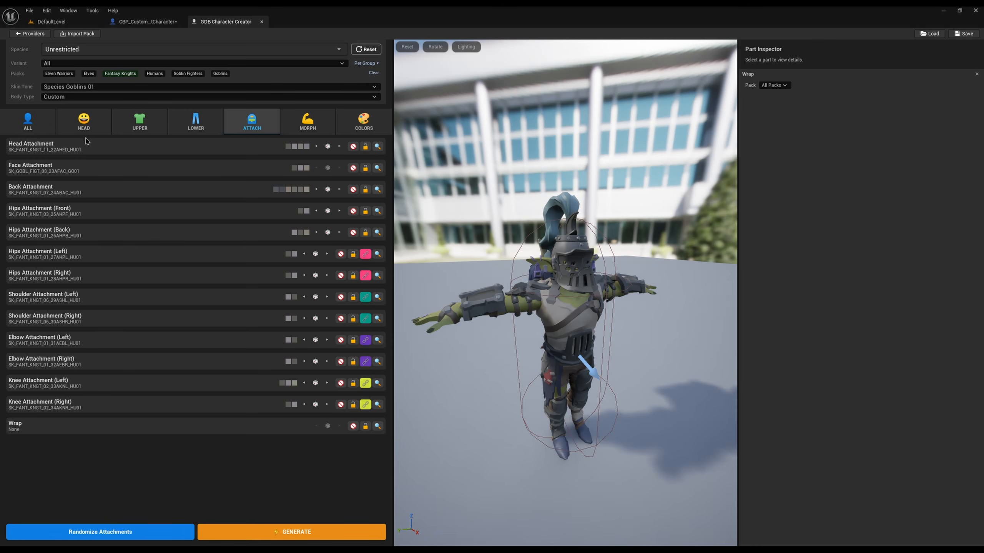
left_click(16, 128)
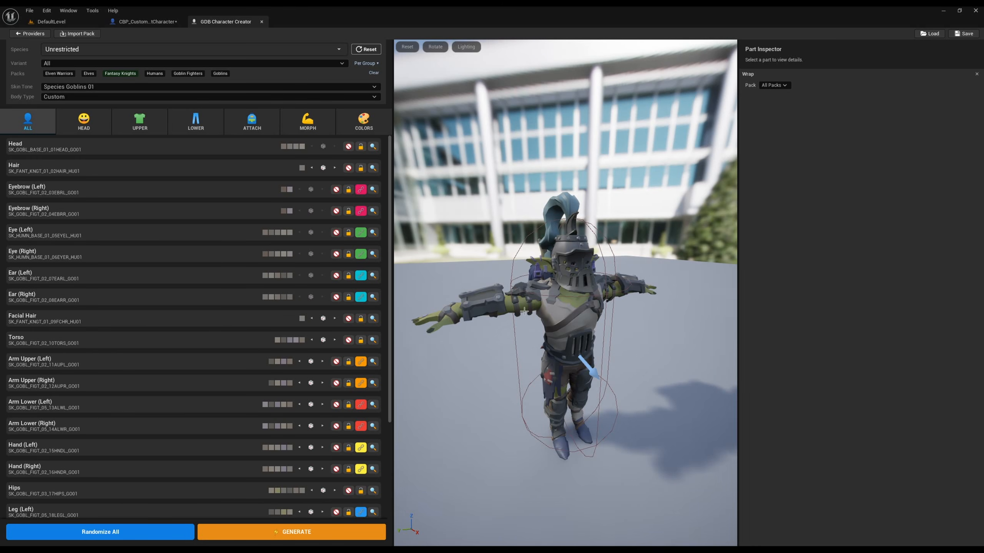
right_click_drag(524, 311, 564, 289)
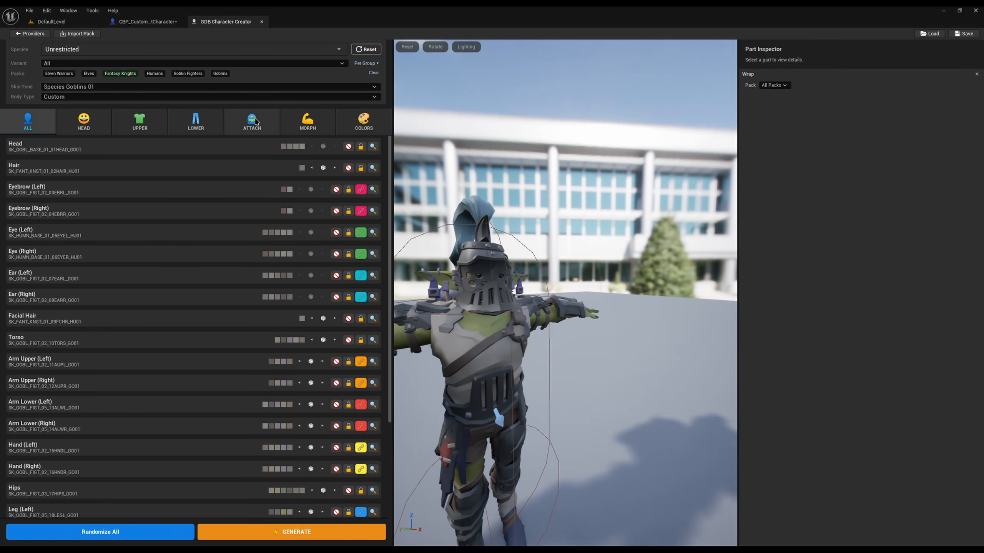
Lock the head, face and front hips attachments, and randomize the remaining attachments several times.
left_click(256, 122)
left_click(365, 147)
left_click(365, 168)
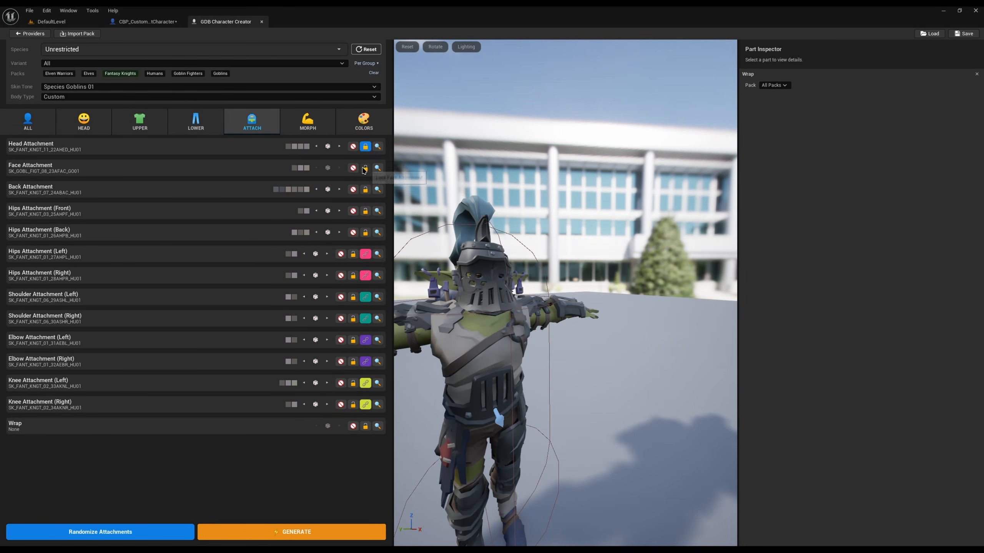
right_click_drag(509, 348, 510, 356)
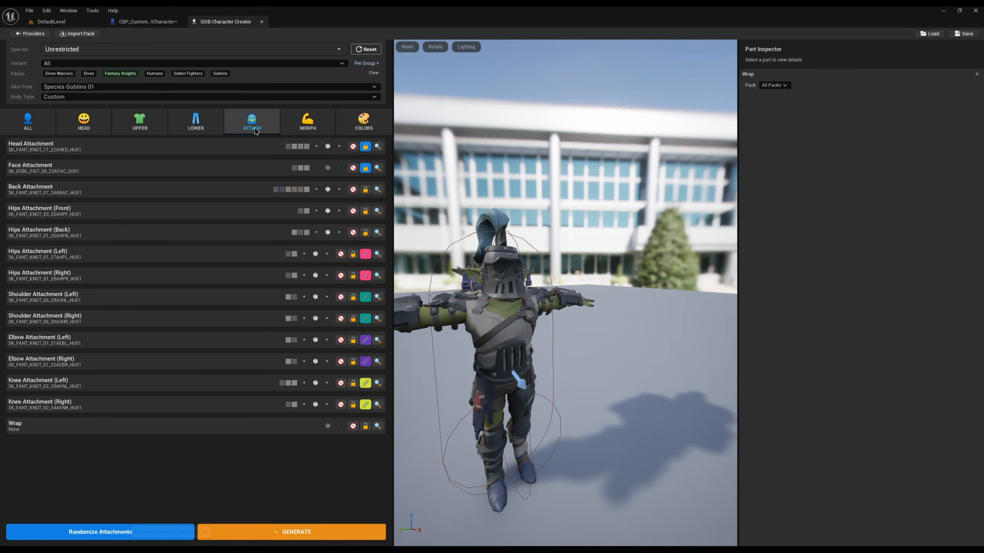
left_click(45, 537)
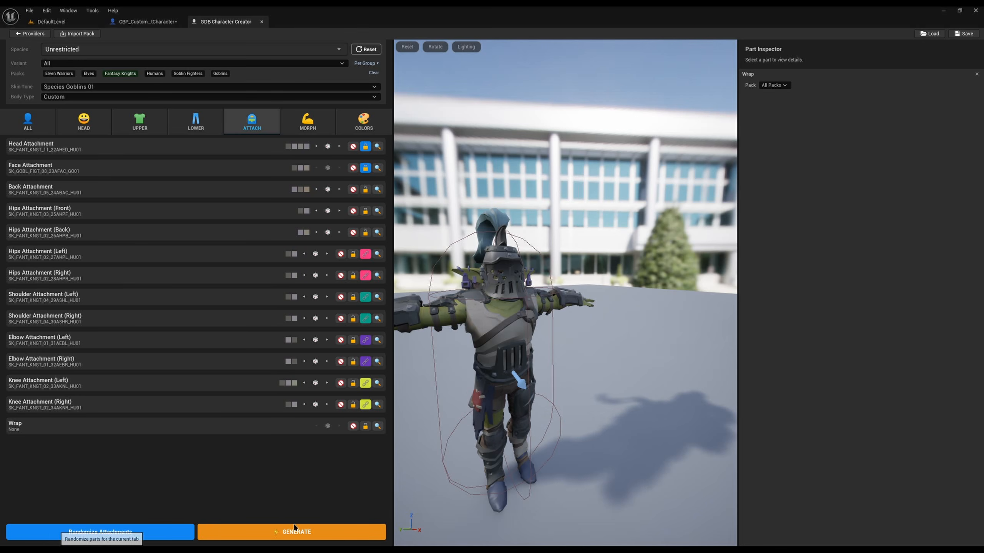
left_click(46, 535)
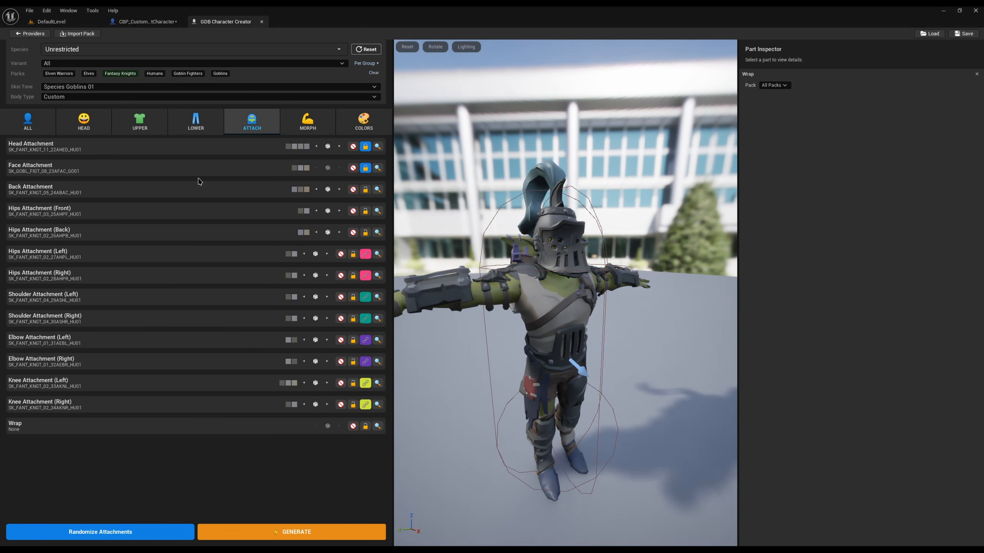
left_click(52, 536)
left_click(52, 535)
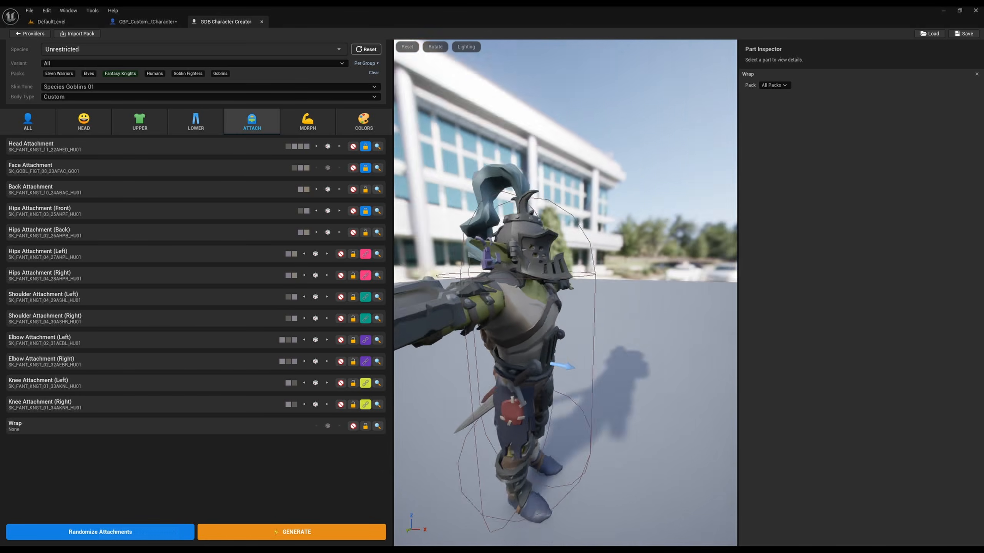
left_click(119, 532)
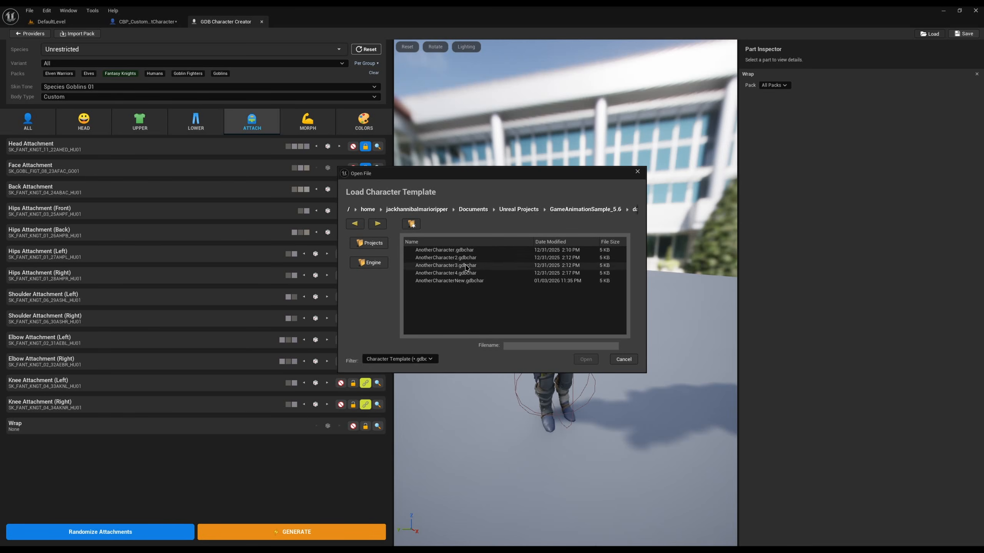
Load the saved character template AnotherCharacter.gdbchar.
left_click(449, 250)
left_click(585, 359)
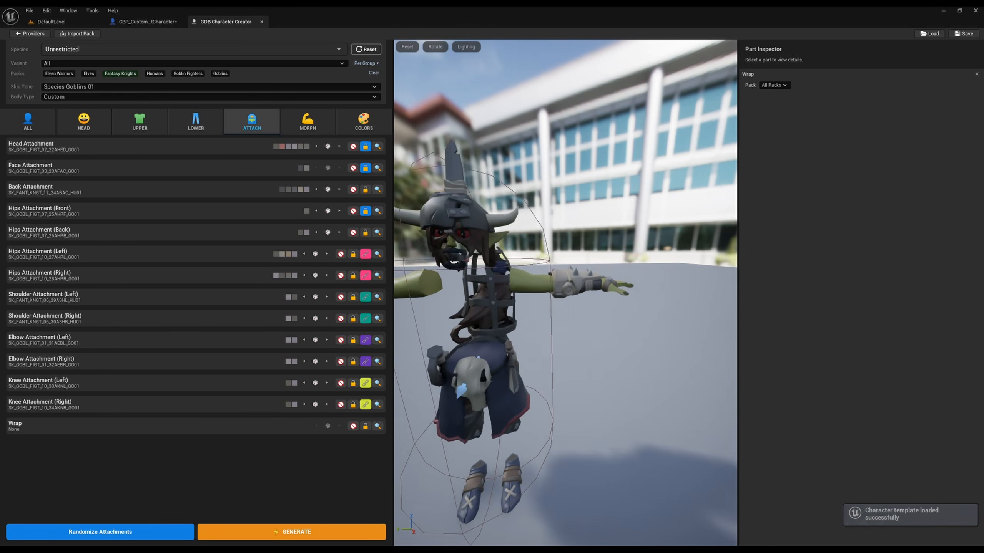
mouse_move(458, 292)
right_mouse_down()
mouse_move(456, 306)
mouse_move(458, 291)
right_mouse_up()
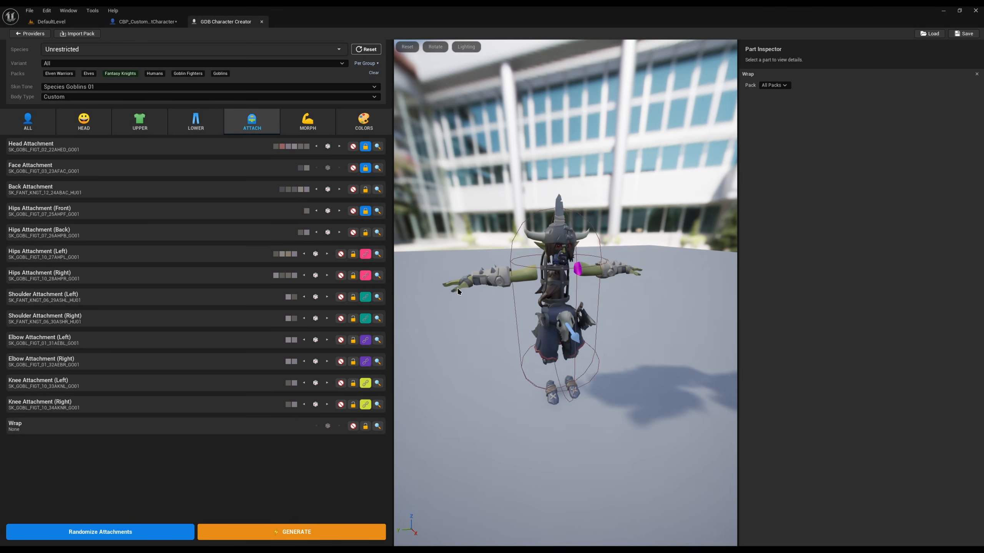
Load the saved character template AnotherCharacter4.gdbchar.
left_click(930, 33)
double_click(464, 273)
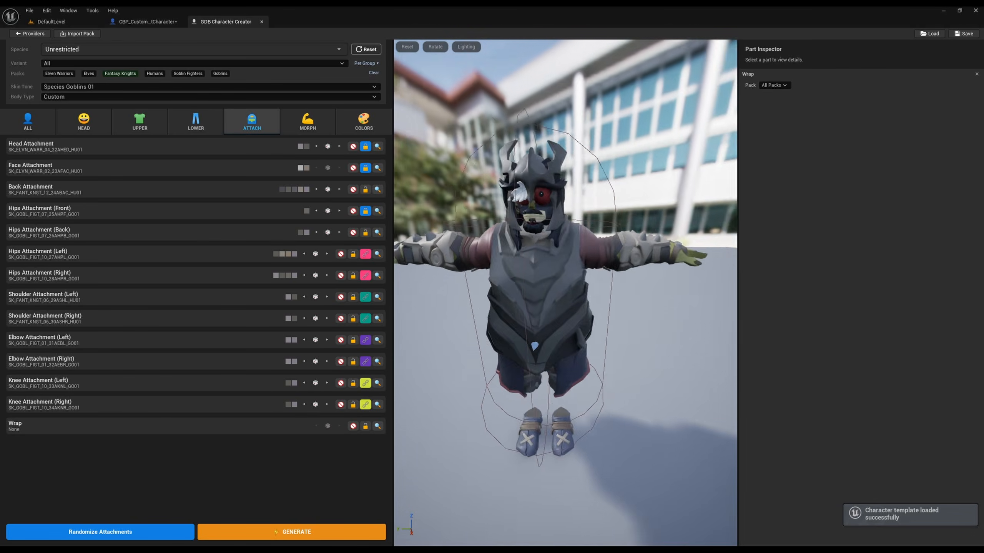
right_click_drag(465, 273, 507, 273)
Import the Scifi Soldiers pack and set the species to Human.
left_click(77, 34)
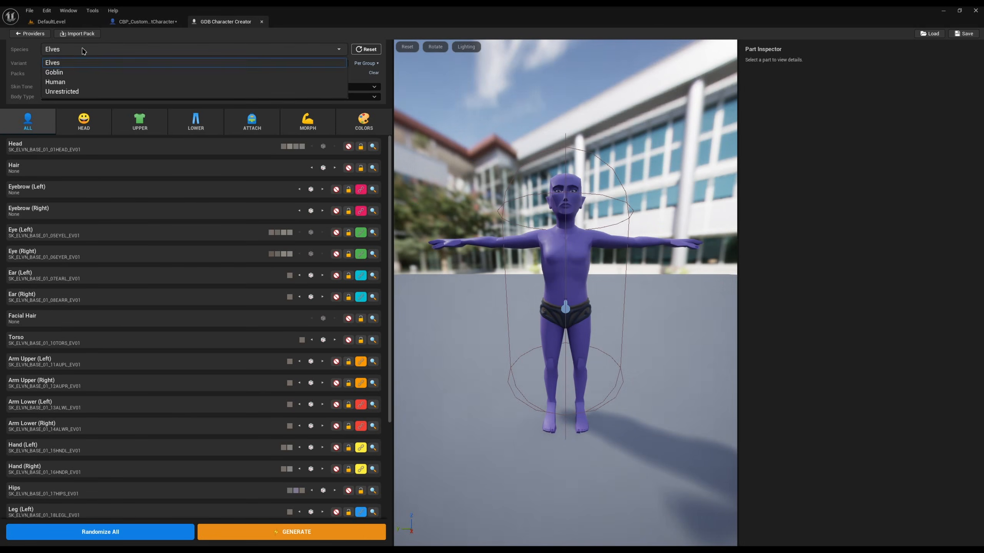
left_click(62, 82)
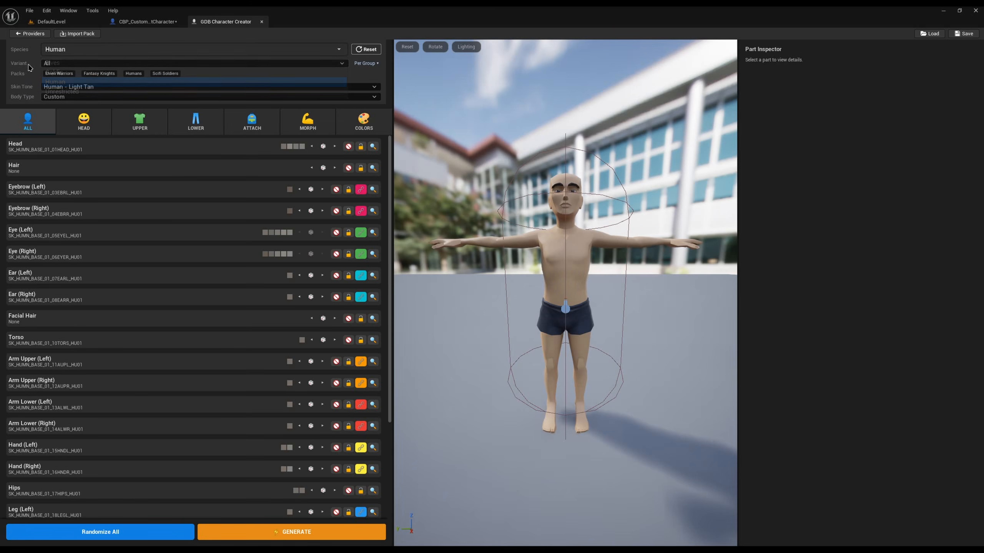
Filter the parts to the Scifi Soldiers pack and randomize the whole human character.
left_click(77, 64)
left_click(90, 63)
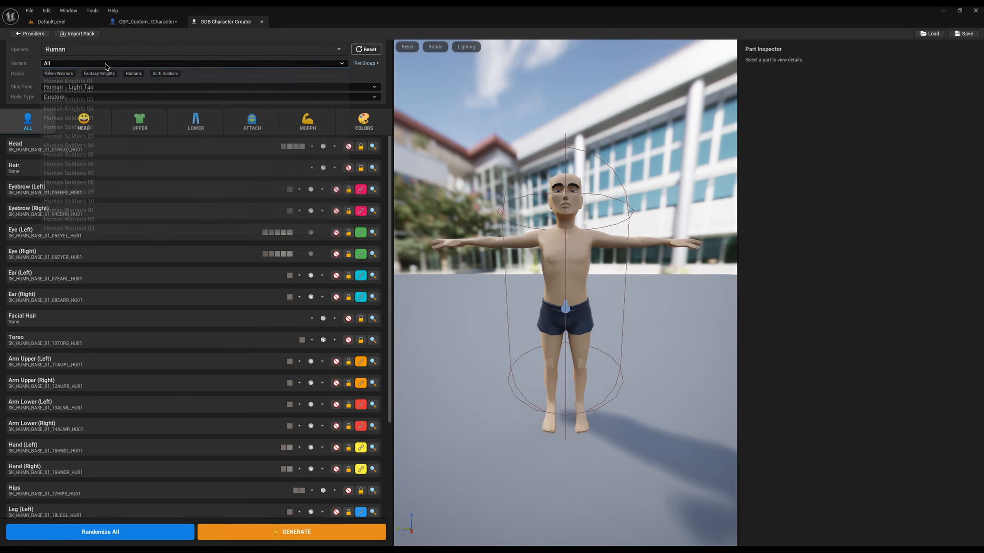
left_click(167, 75)
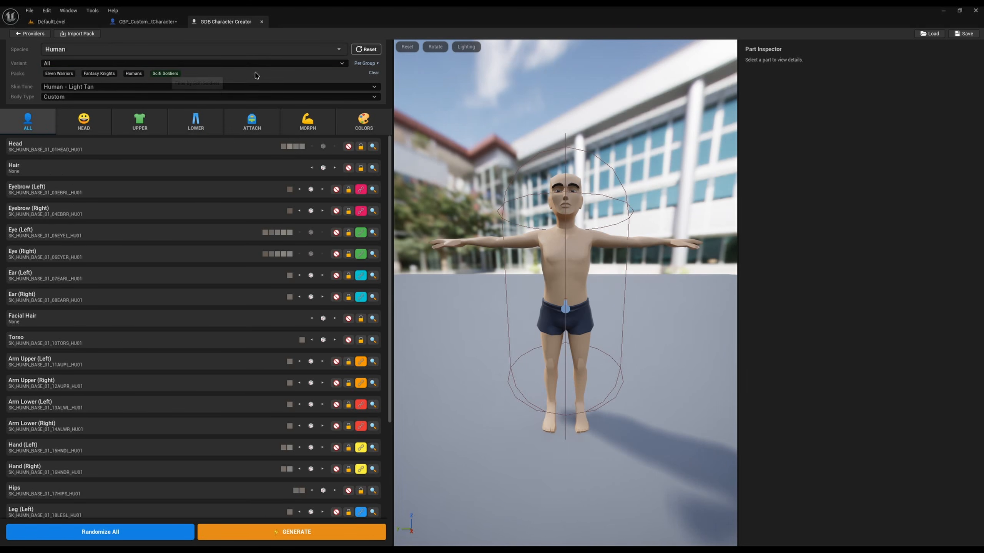
left_click(63, 529)
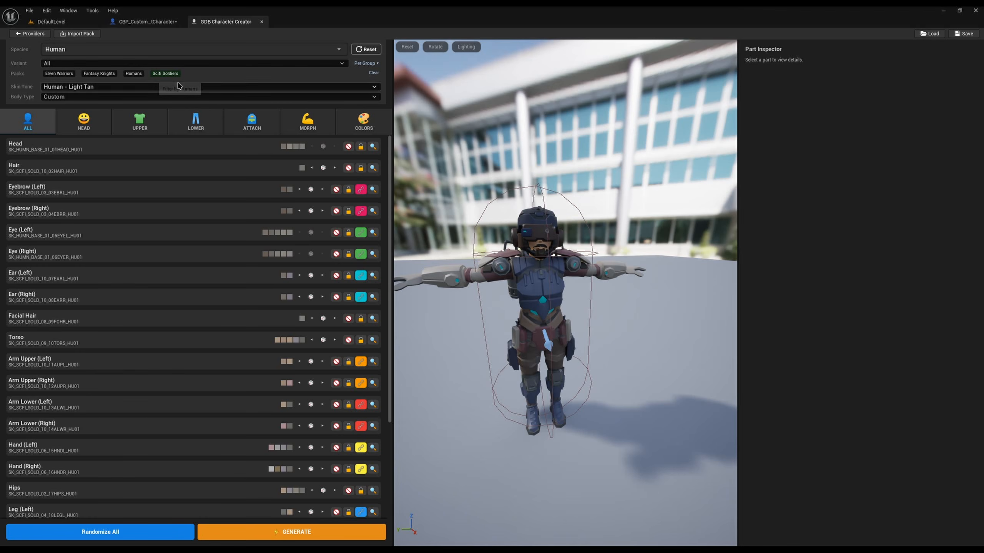
Change the pack filter from Scifi Soldiers to Fantasy Knights and randomize the upper body parts twice.
left_click(99, 73)
left_click(140, 121)
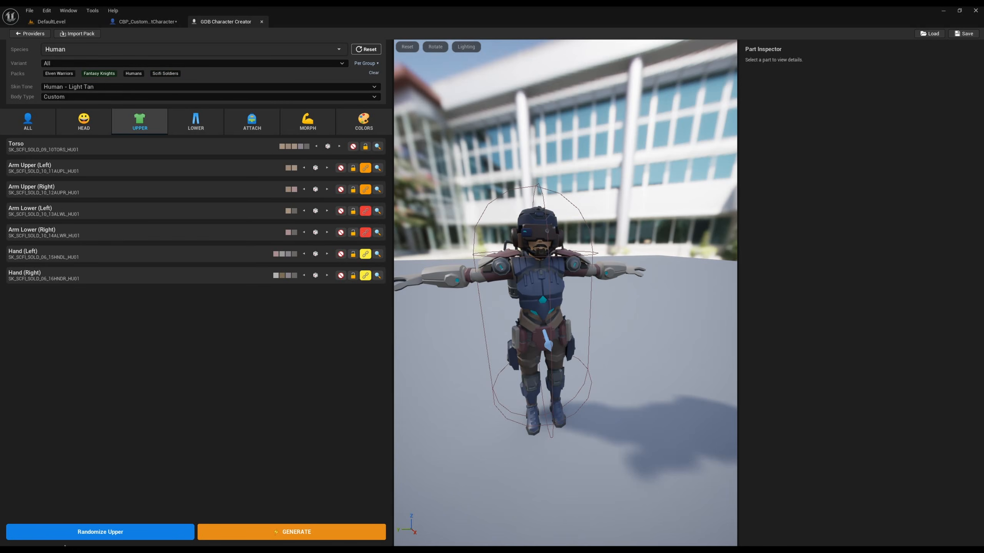
left_click(83, 535)
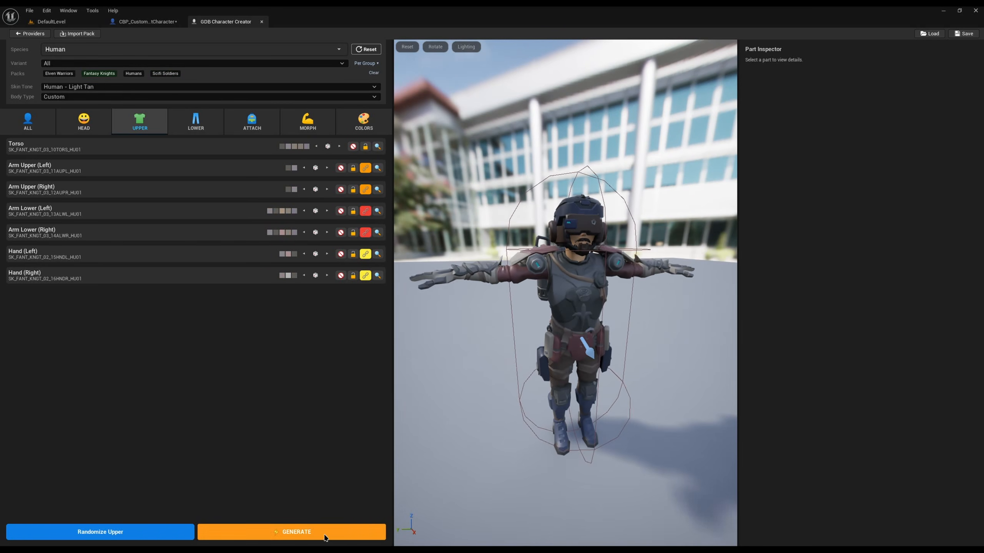
left_click(48, 540)
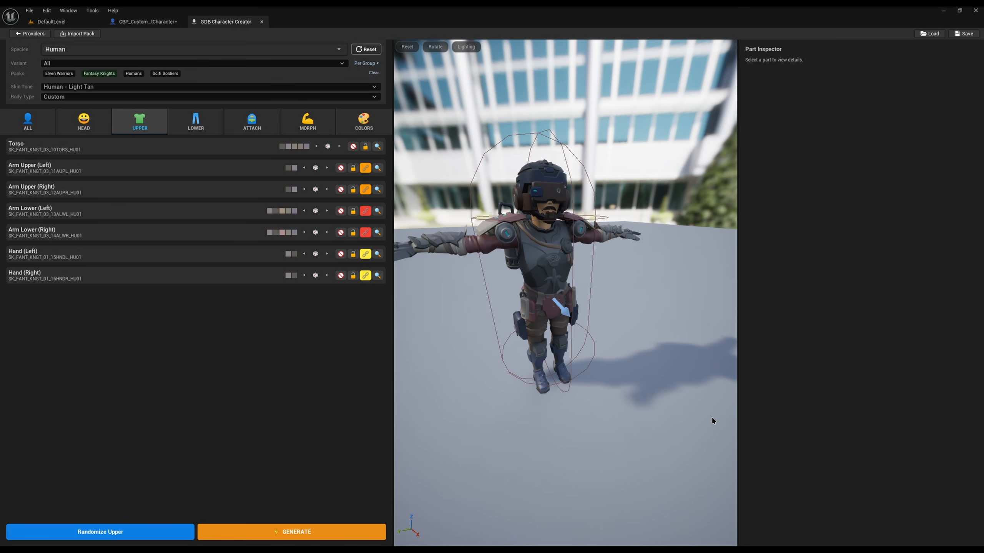
right_click_drag(644, 178, 616, 143)
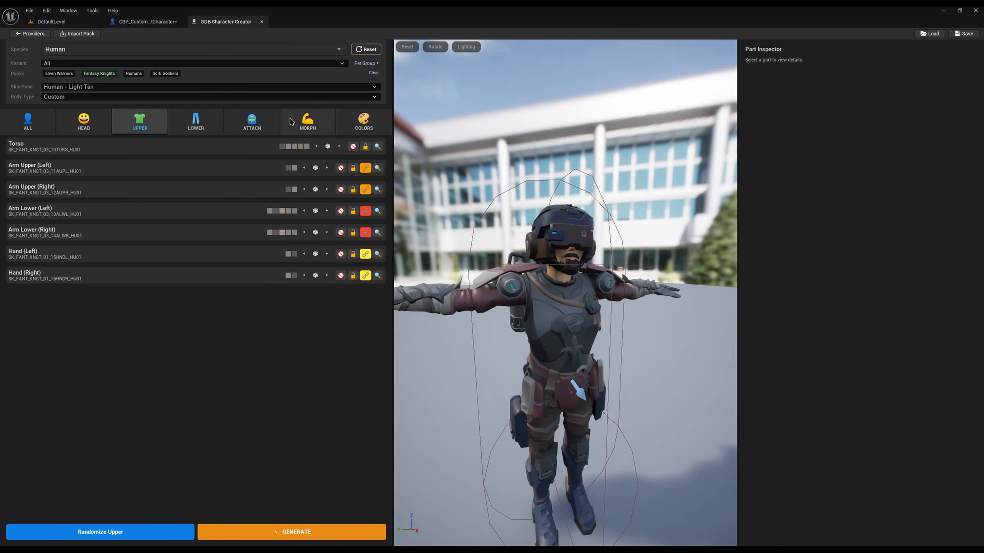
Randomize the human character's attachments several times using the Fantasy Knights pack.
left_click(276, 121)
left_click(90, 539)
left_click(90, 539)
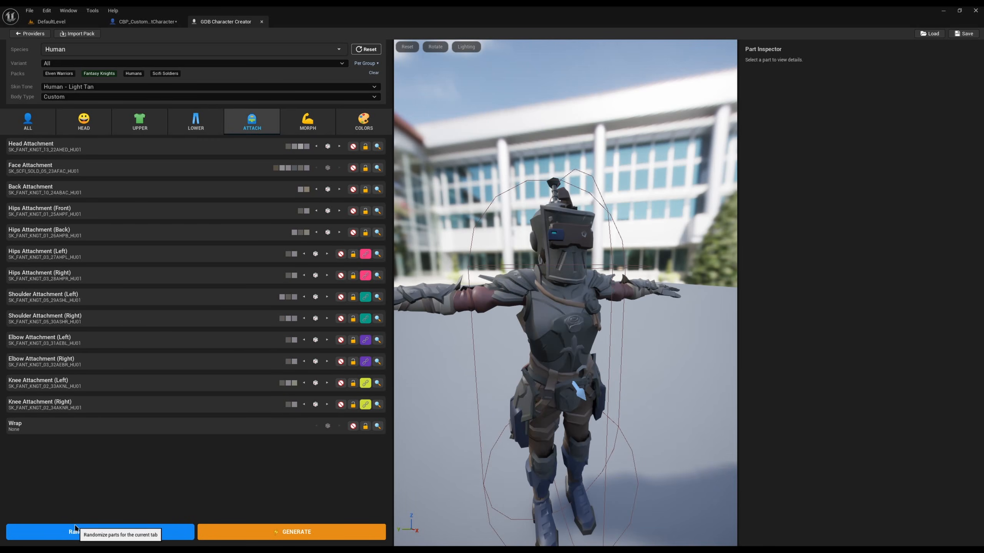
left_click(90, 539)
left_click(90, 539)
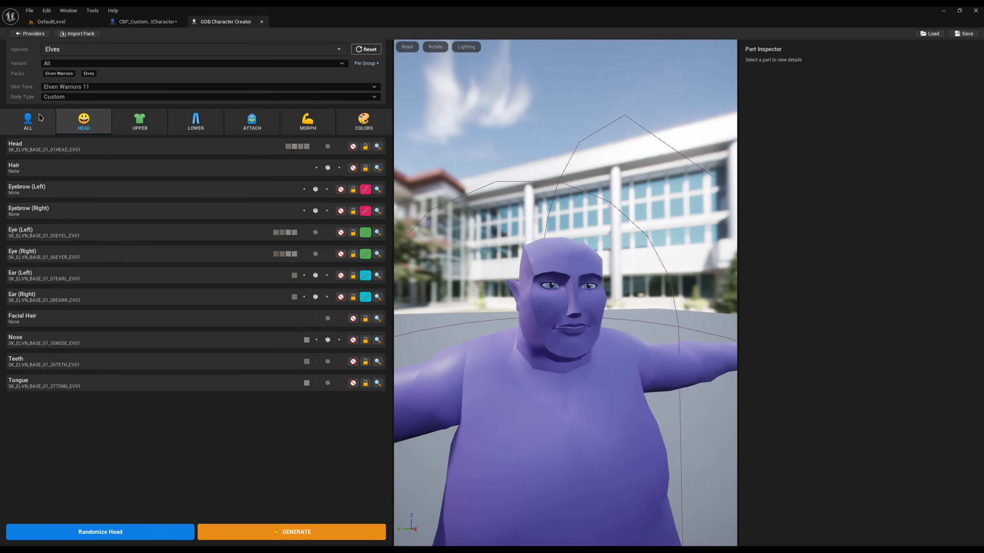
Close the GDB Character Creator and reopen it from DefaultLevel at its provider selection.
middle_click(217, 22)
left_click(72, 19)
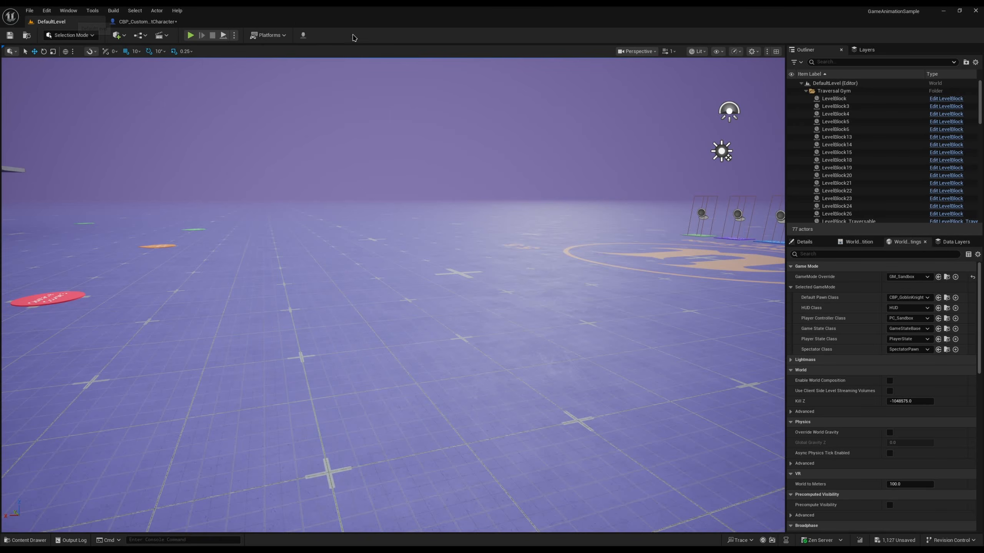
left_click(304, 36)
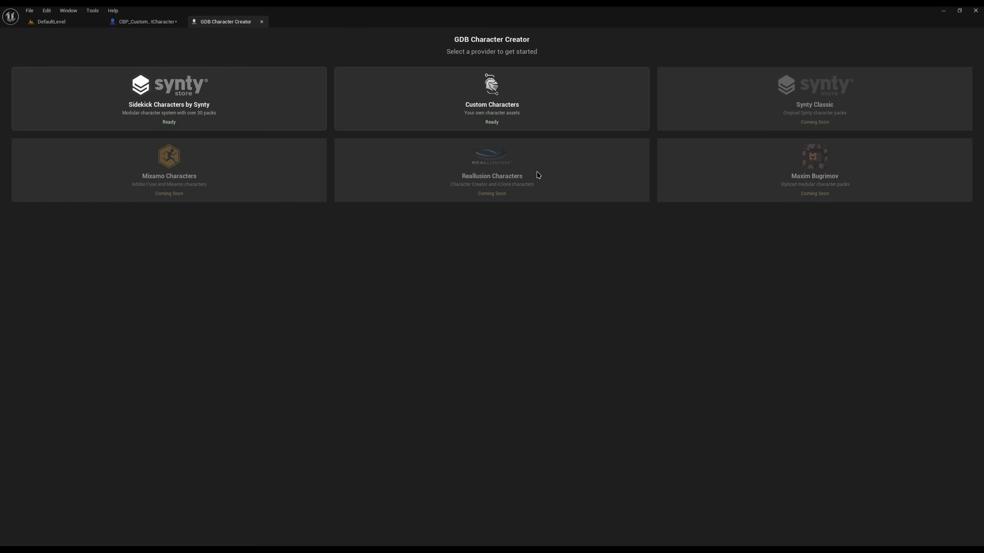
Start a custom character and choose the SK_Chr_Leader_Male_01 skeletal mesh as its source.
left_click(527, 112)
left_click(403, 254)
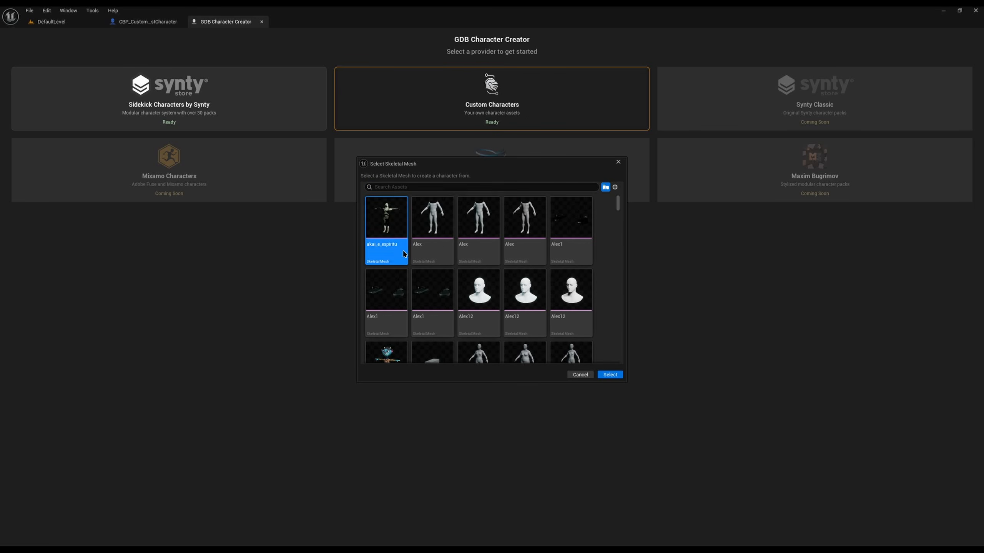
scroll(403, 254, "down", 2)
left_click(391, 322)
scroll(535, 320, "down", 3)
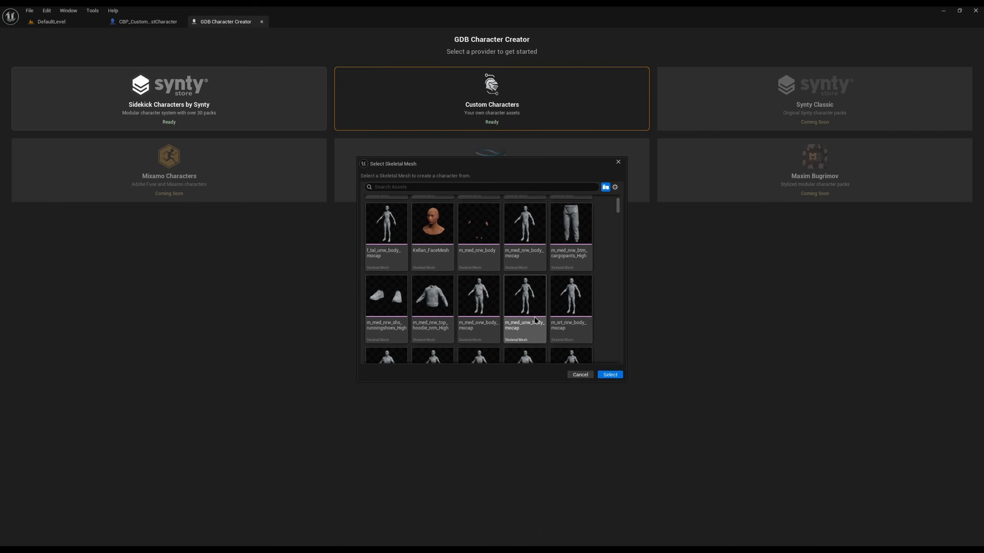
scroll(535, 320, "down", 5)
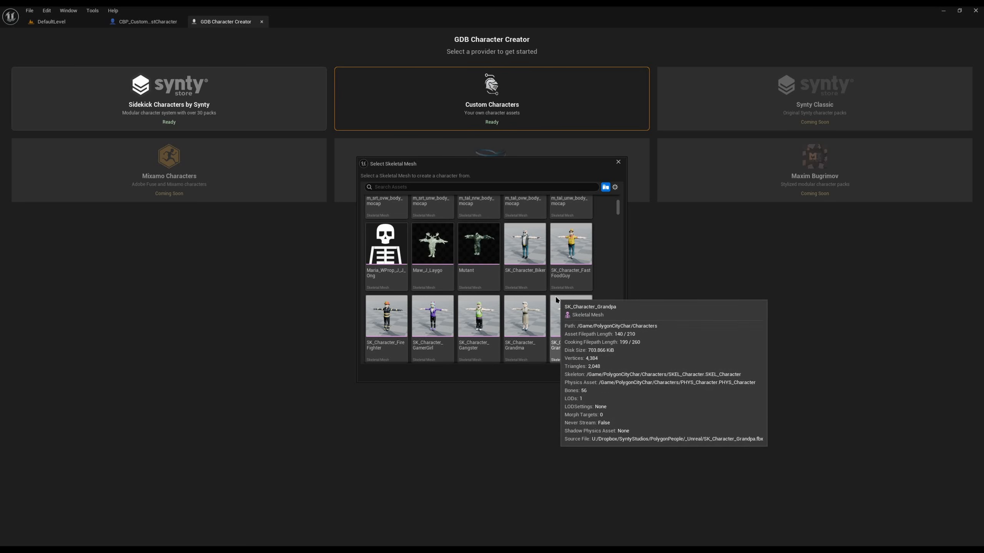
scroll(604, 288, "down", 5)
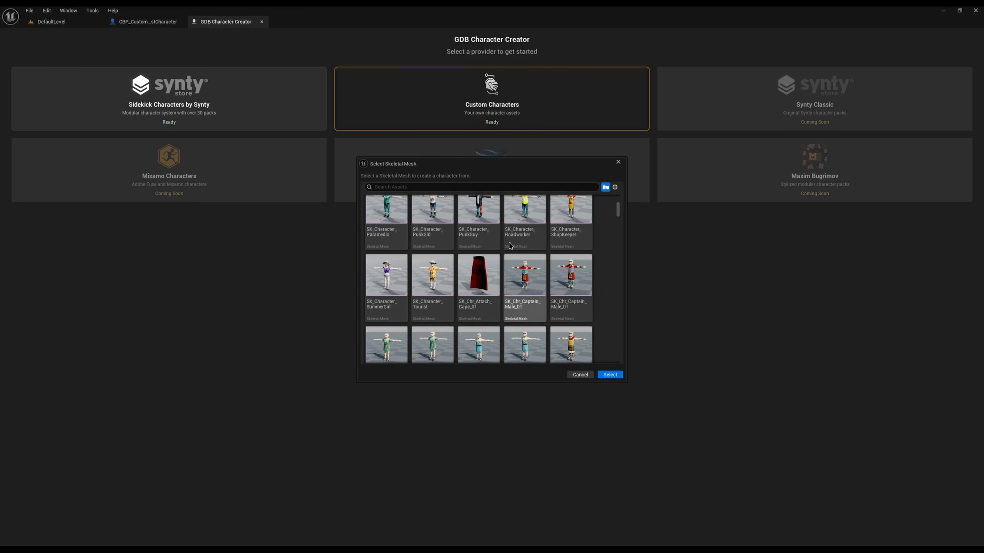
scroll(510, 245, "down", 2)
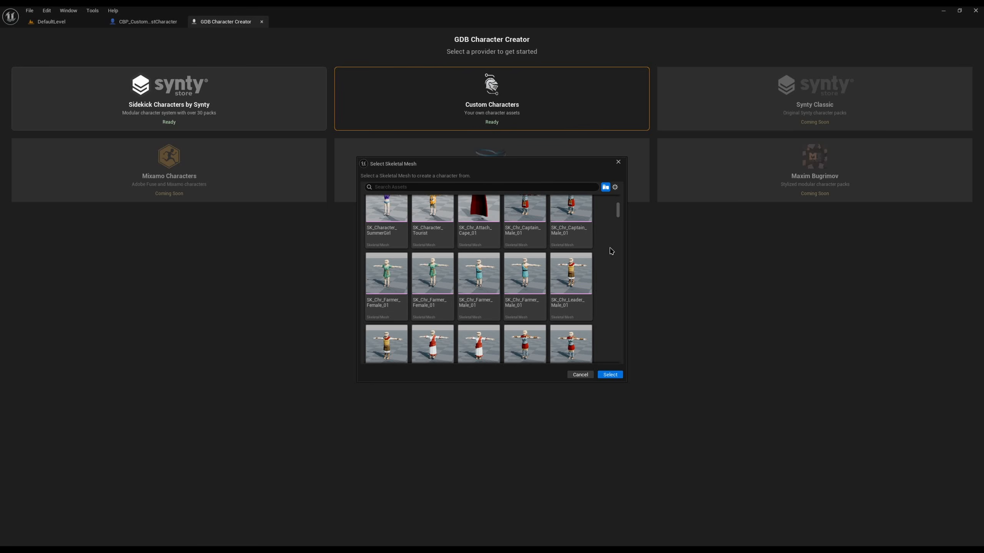
scroll(554, 263, "down", 4)
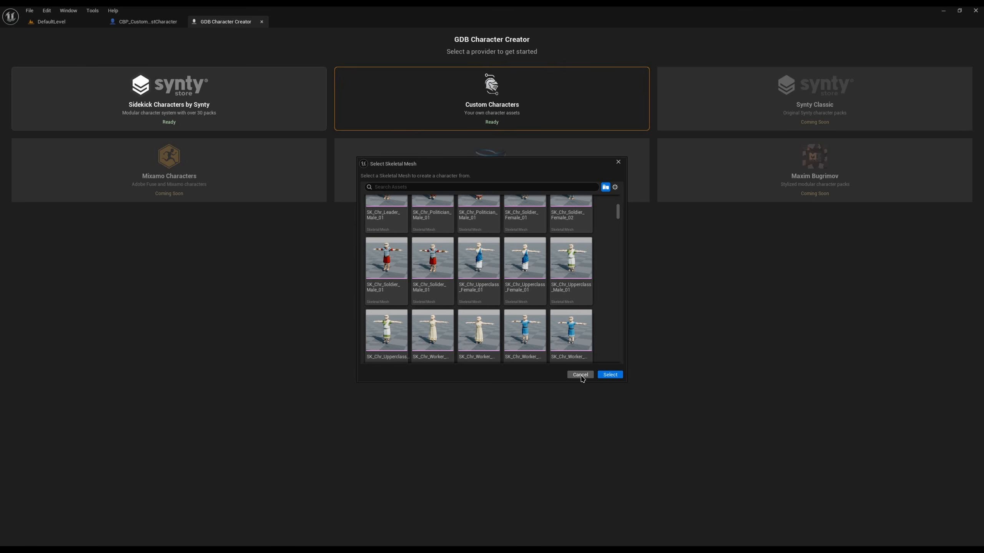
scroll(589, 294, "up", 3)
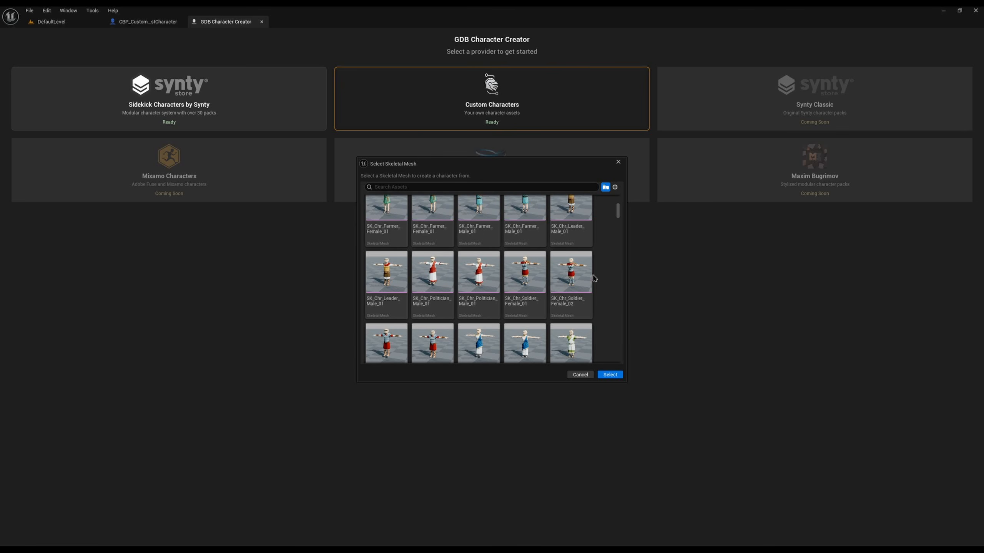
left_click(590, 251)
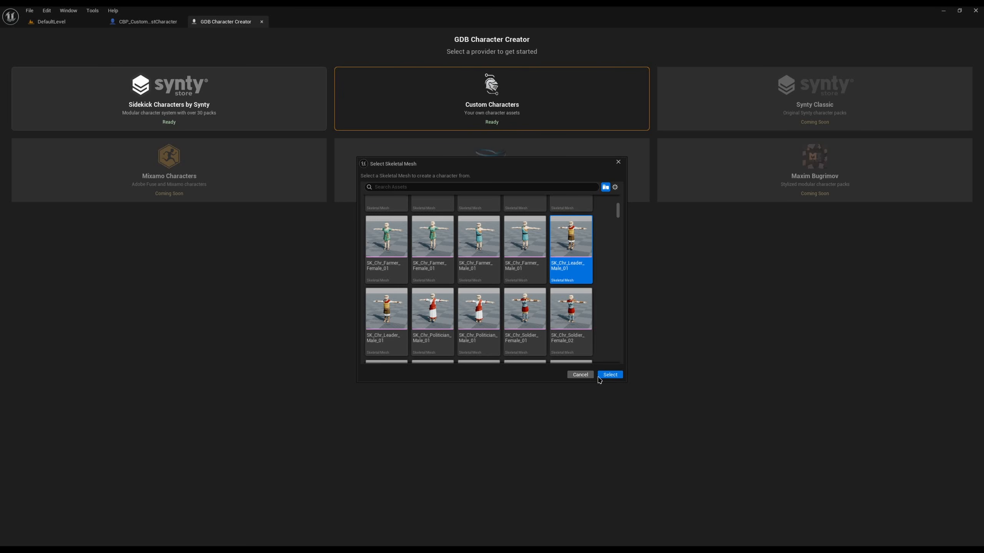
left_click(610, 375)
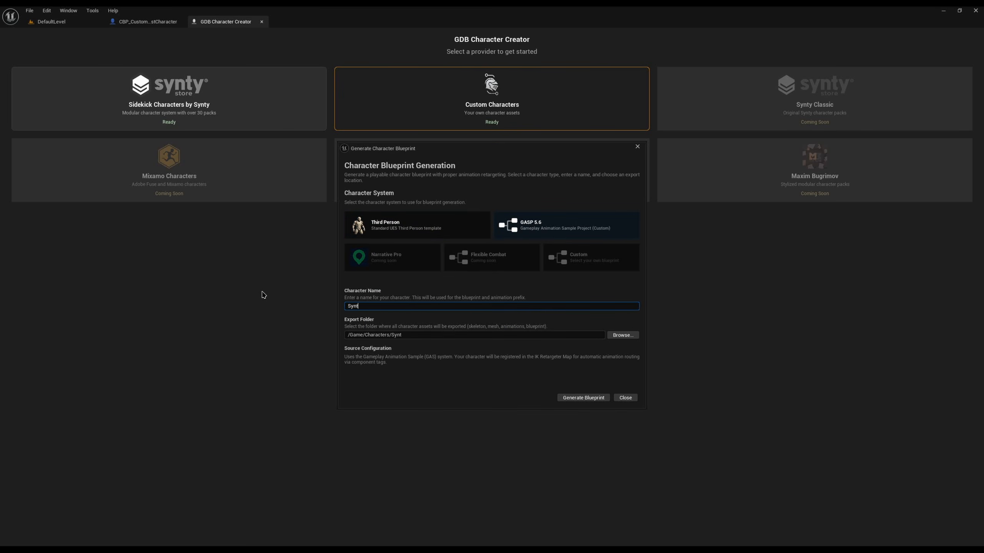
Generate a GASP 5.6 blueprint named SyntyRoman, return to DefaultLevel, and check the end of the message log before closing it.
left_click(592, 400)
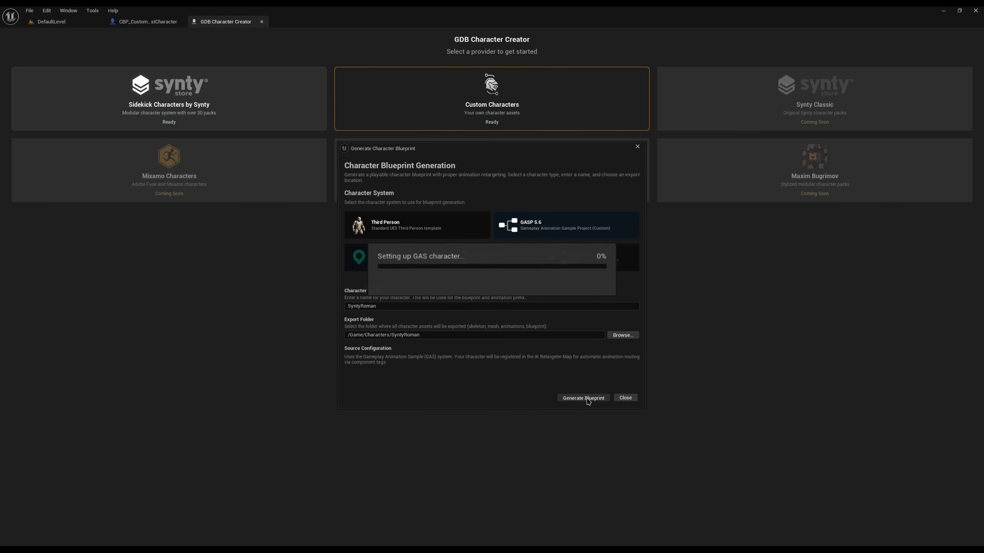
left_click(626, 399)
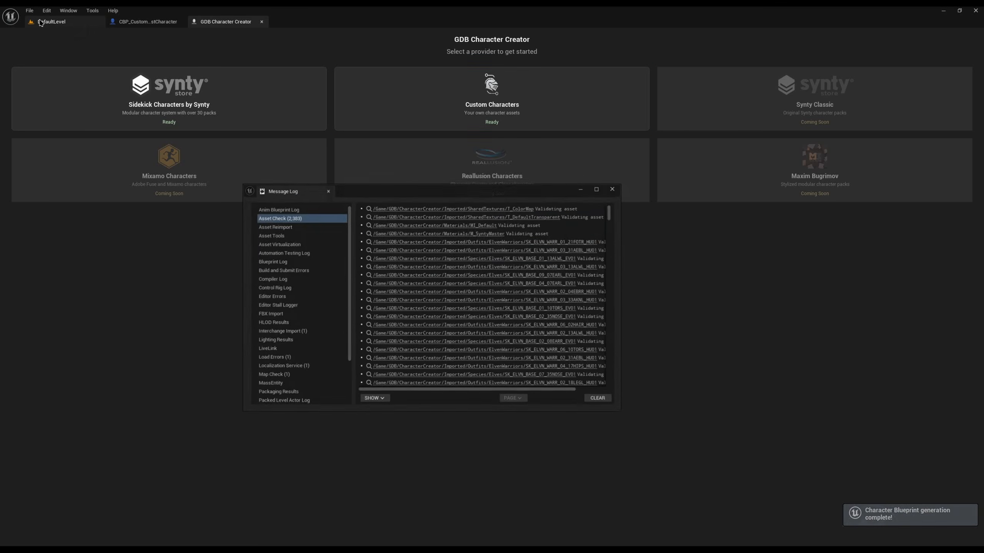
left_click_drag(612, 216, 607, 405)
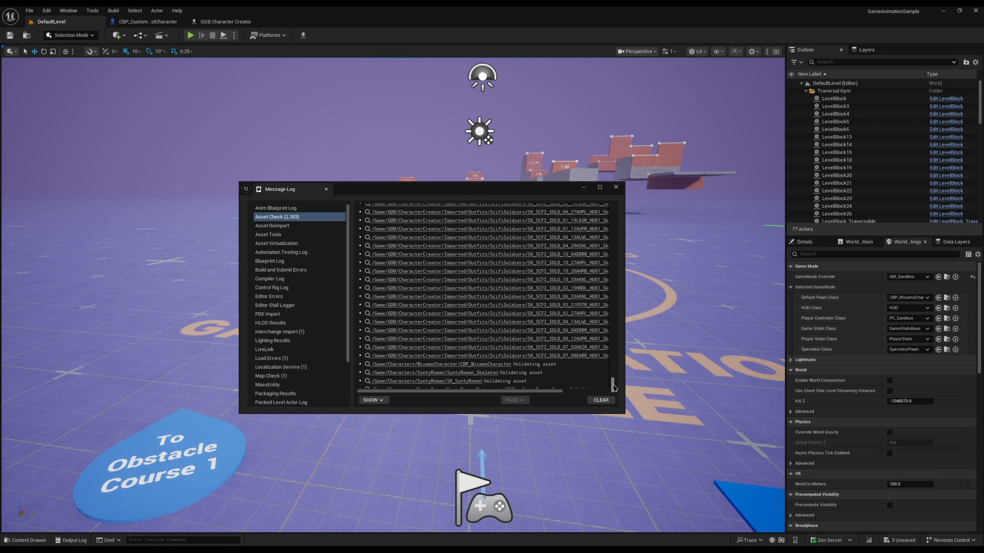
left_click(616, 186)
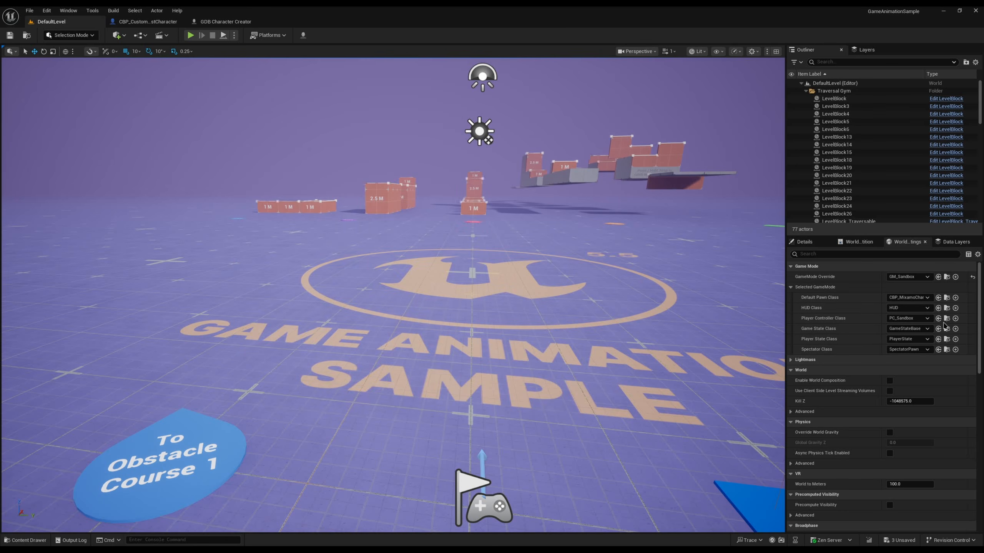
Set the level's Default Pawn Class to CBP_SyntyRoman.
left_click(911, 298)
type("rom")
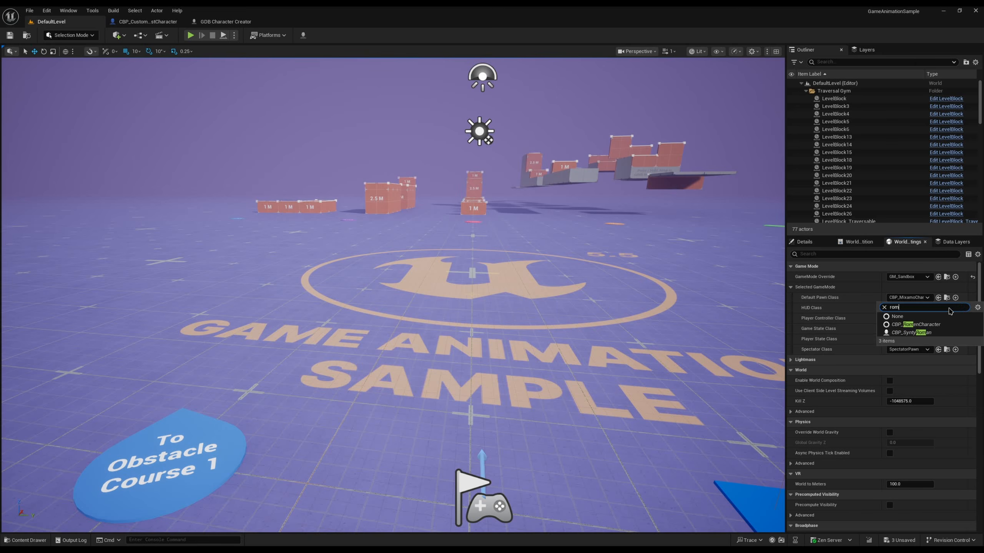
left_click(929, 333)
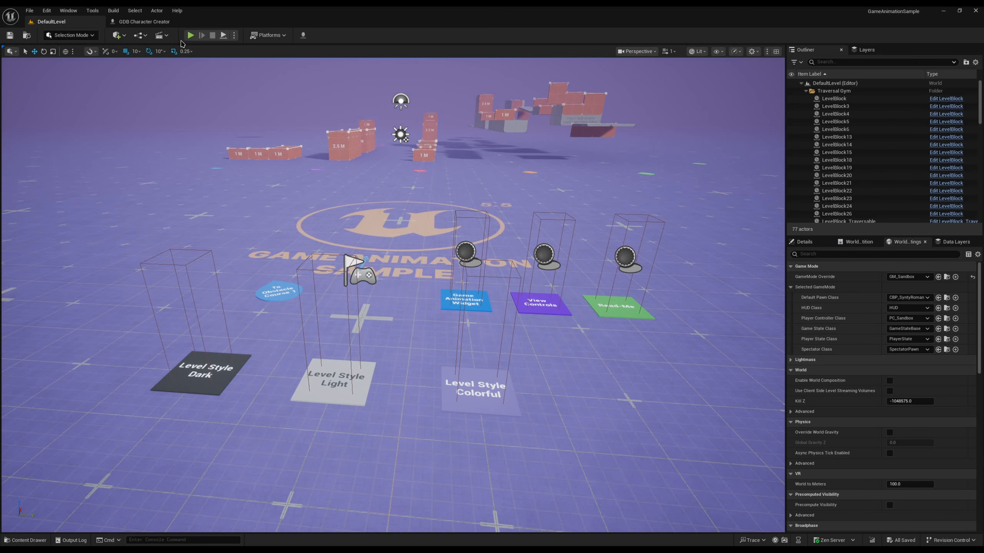
Play the level and run the Roman character across the floor to the 2.5 M obstacle block.
key("alt+p")
key("w")
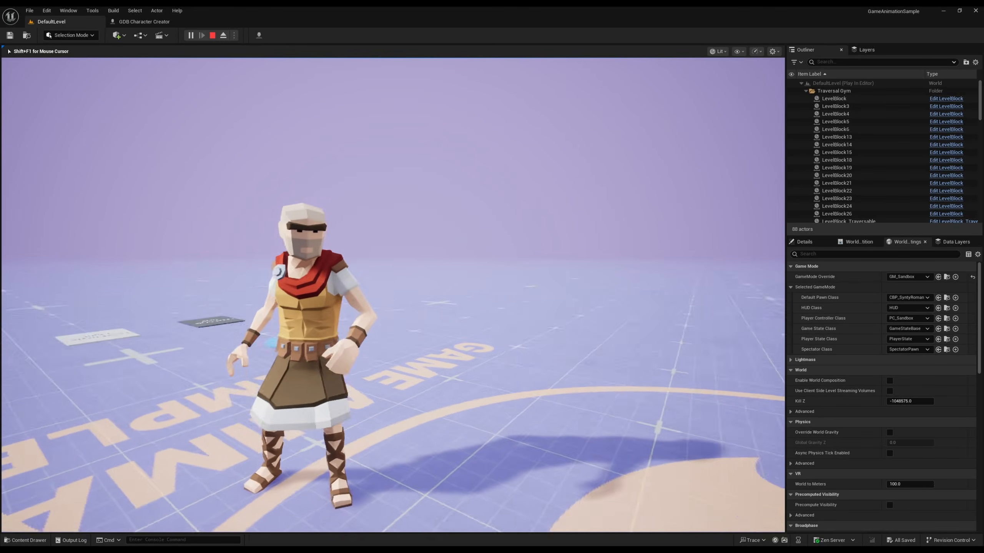
key("w")
key("w")
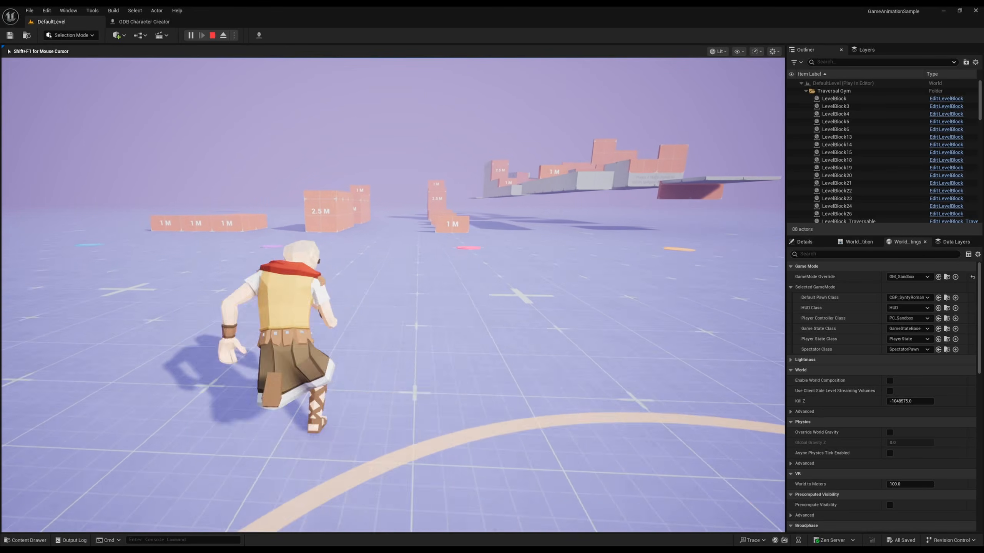
key("w")
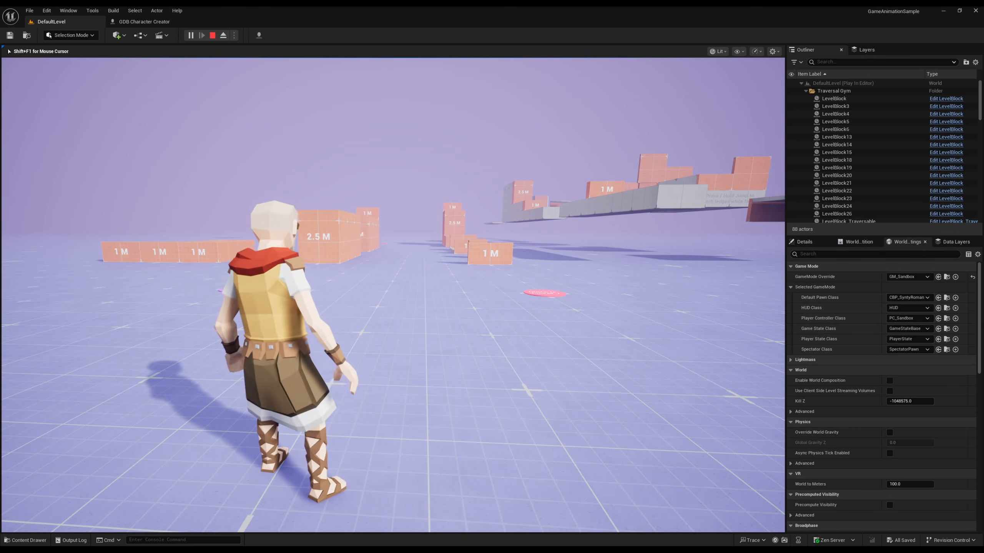
key("w")
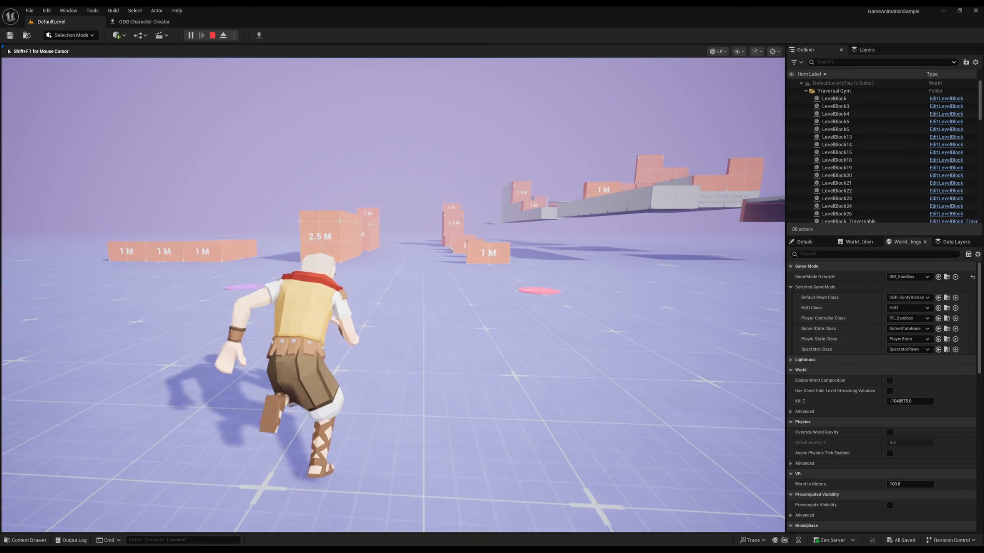
key("w")
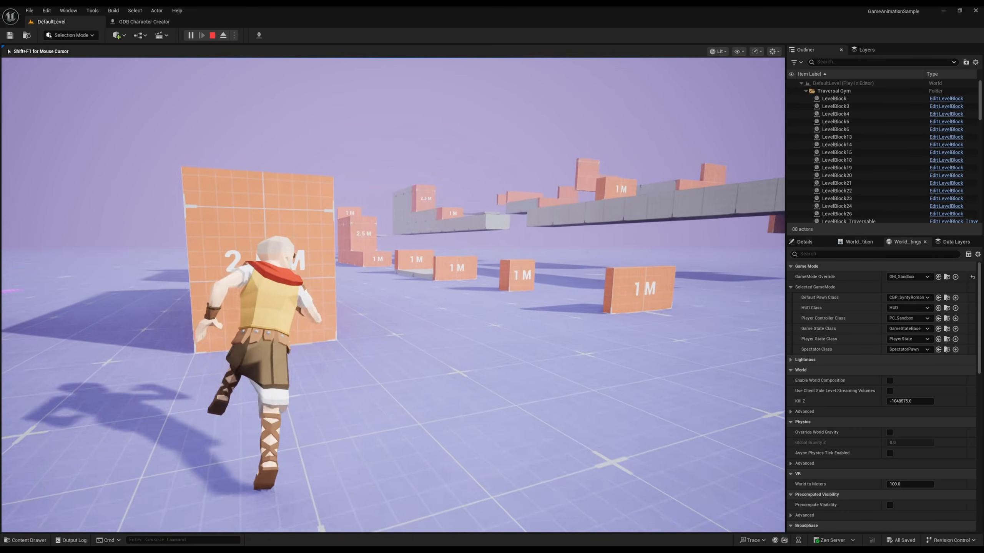
Climb the Roman character onto the 2.5 M block, run along it, and cross the 1 M block at its end.
key("space")
key("w")
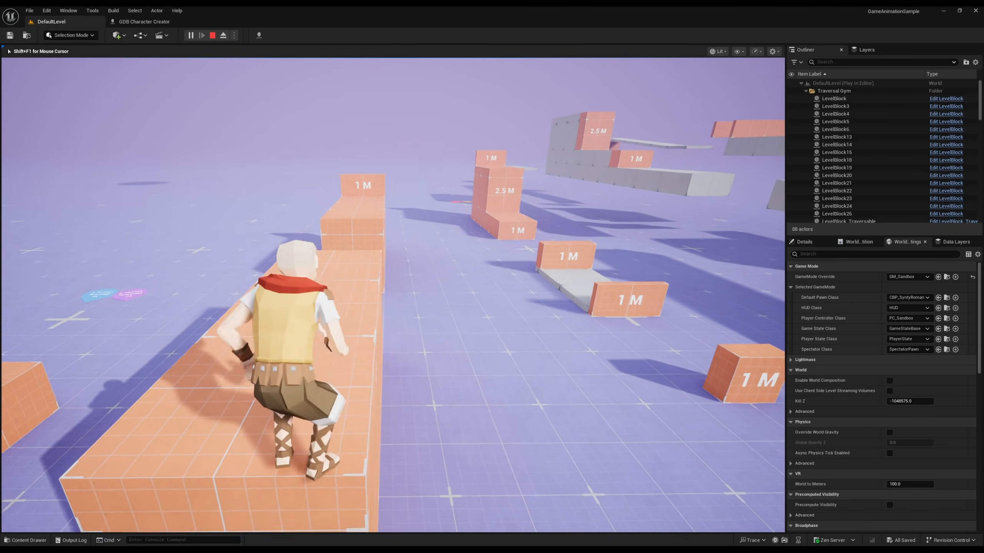
key("w")
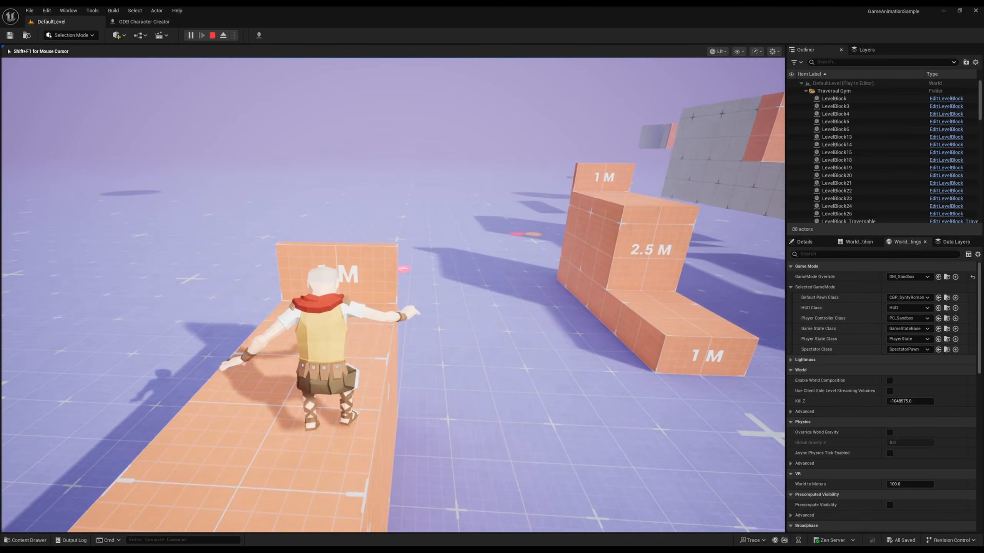
key("w")
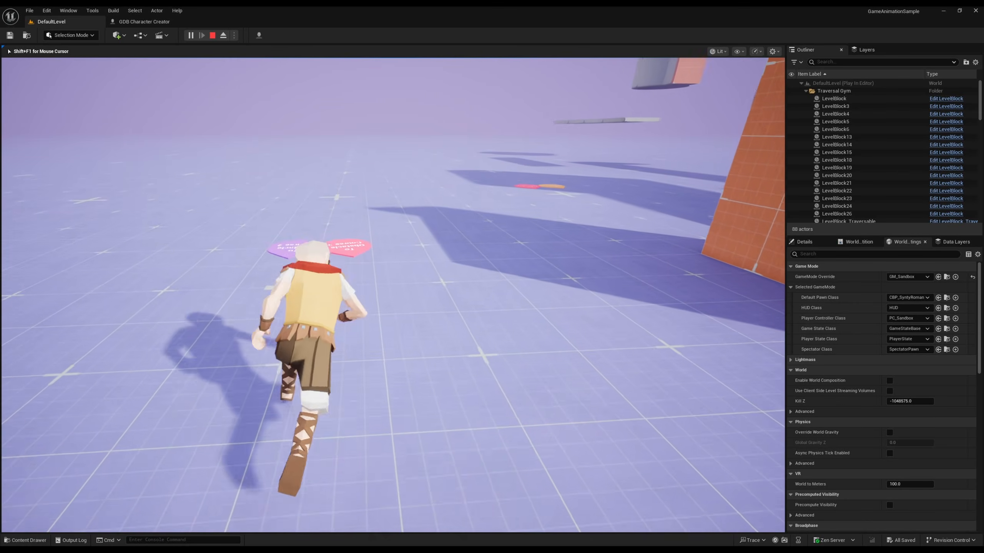
Test the Roman character's vaulting, climbing and jumping on the next obstacle courses, and stop the play session.
key("w")
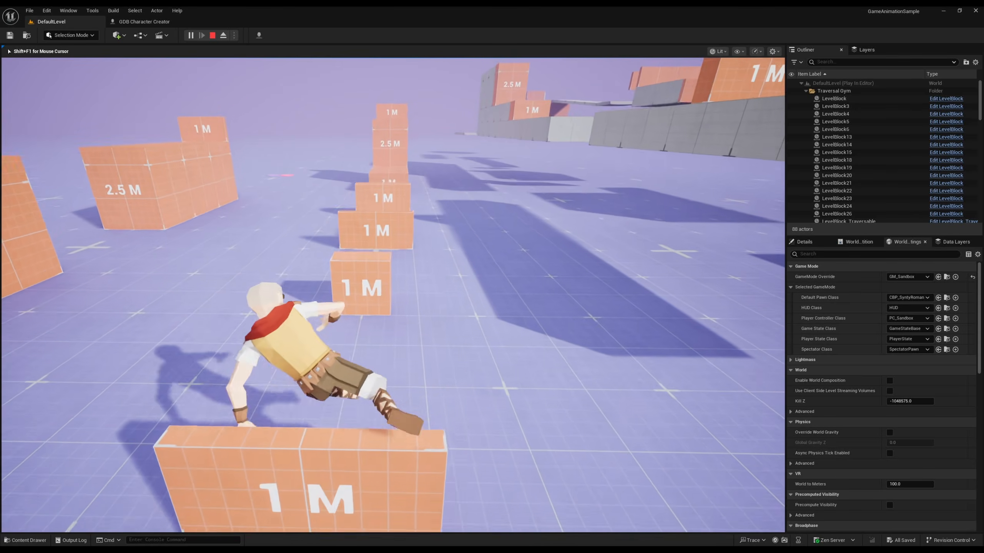
key("w")
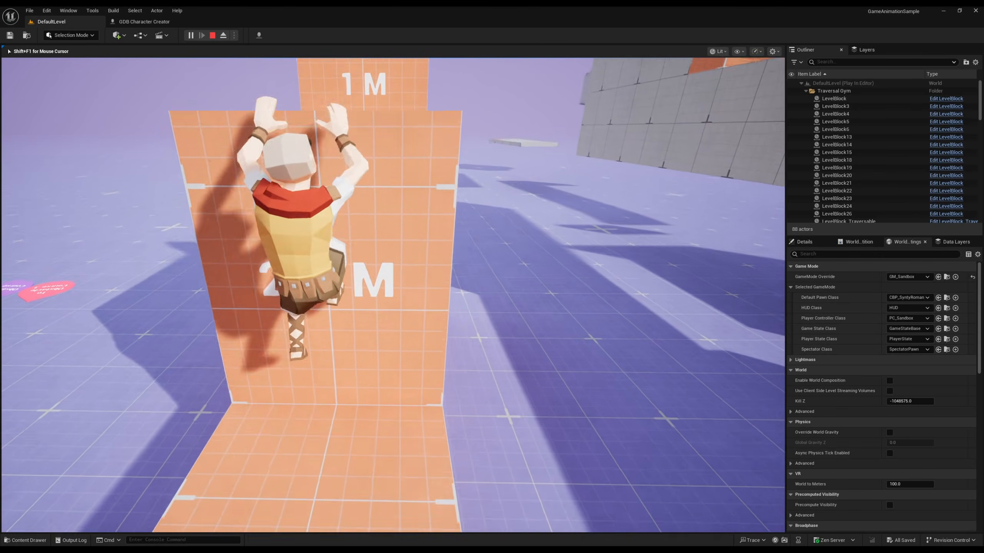
key("w")
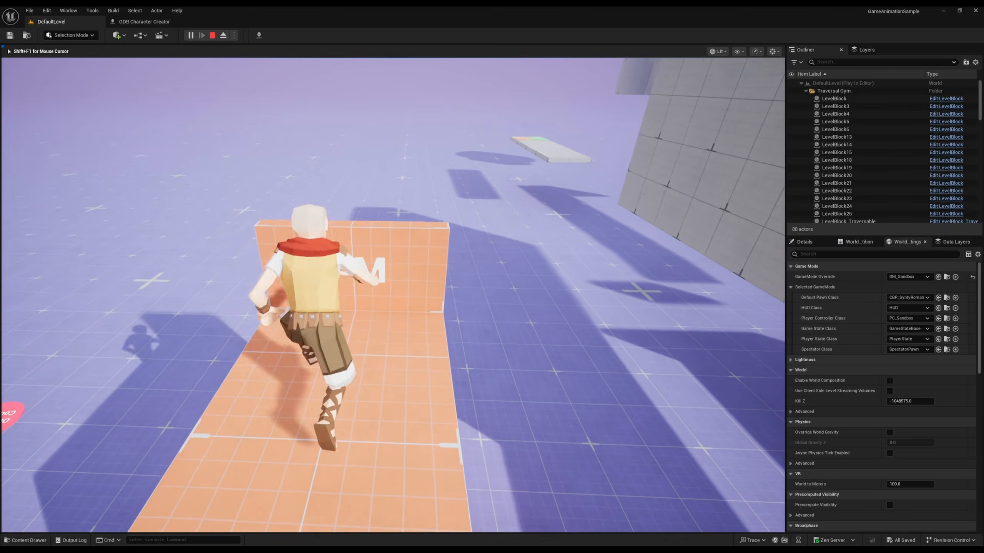
key("space")
key("w")
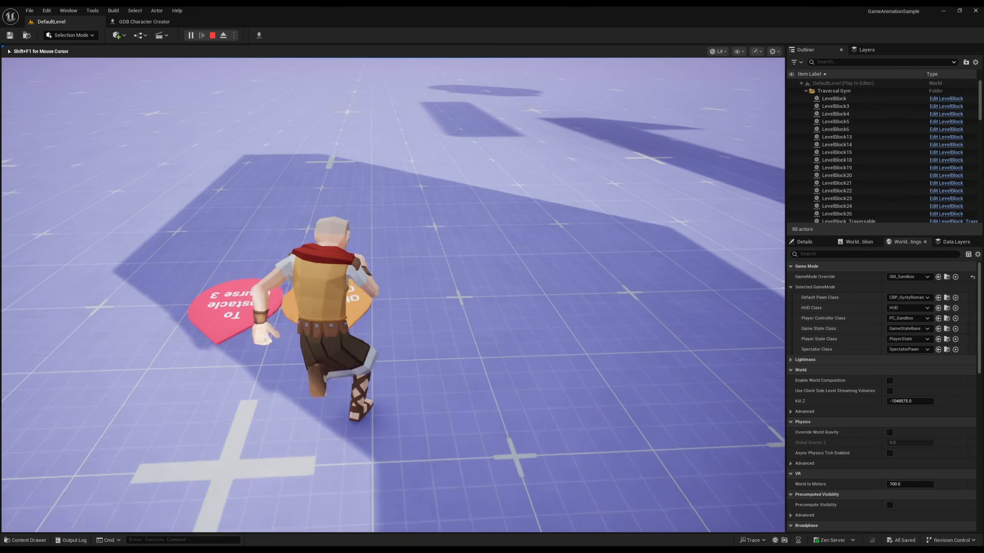
key("w")
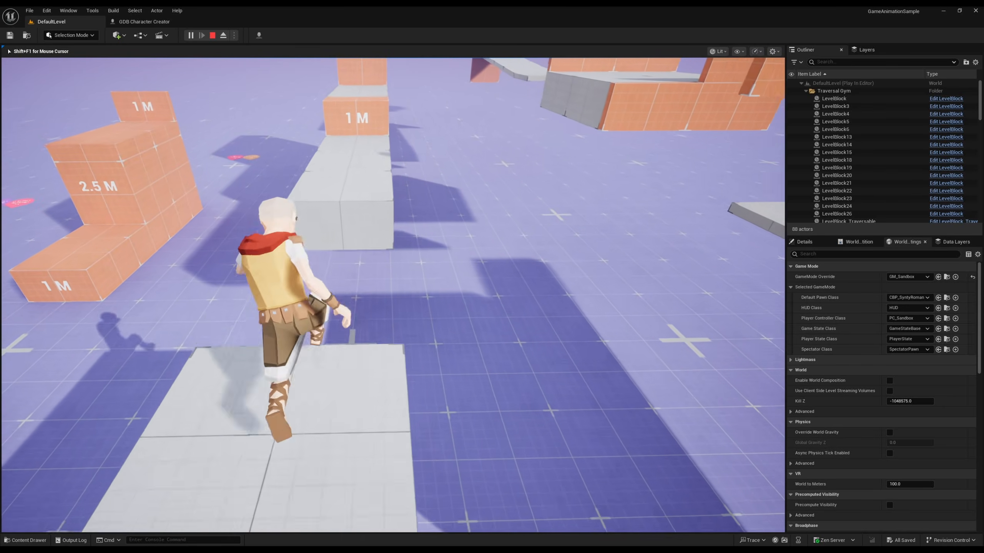
key("space")
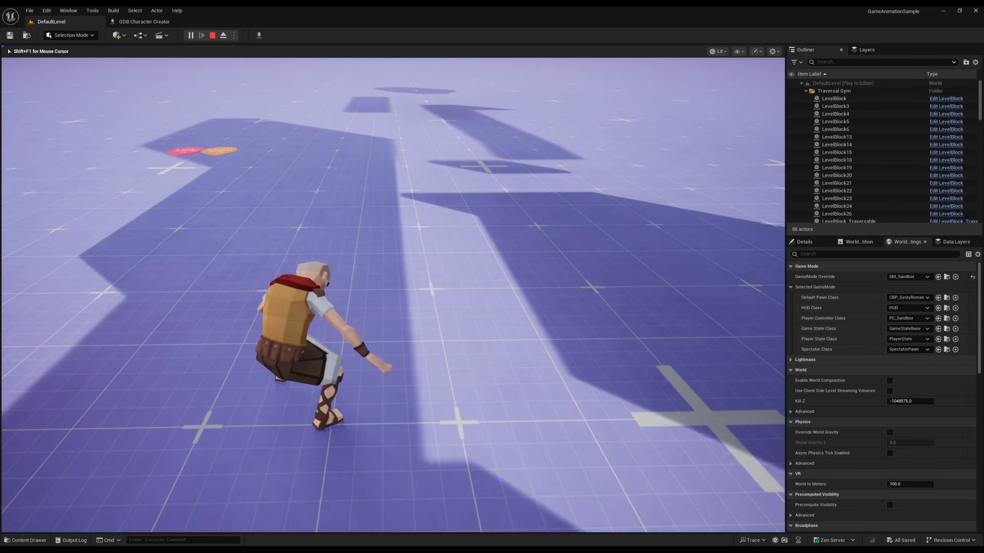
key("Escape")
left_click(144, 21)
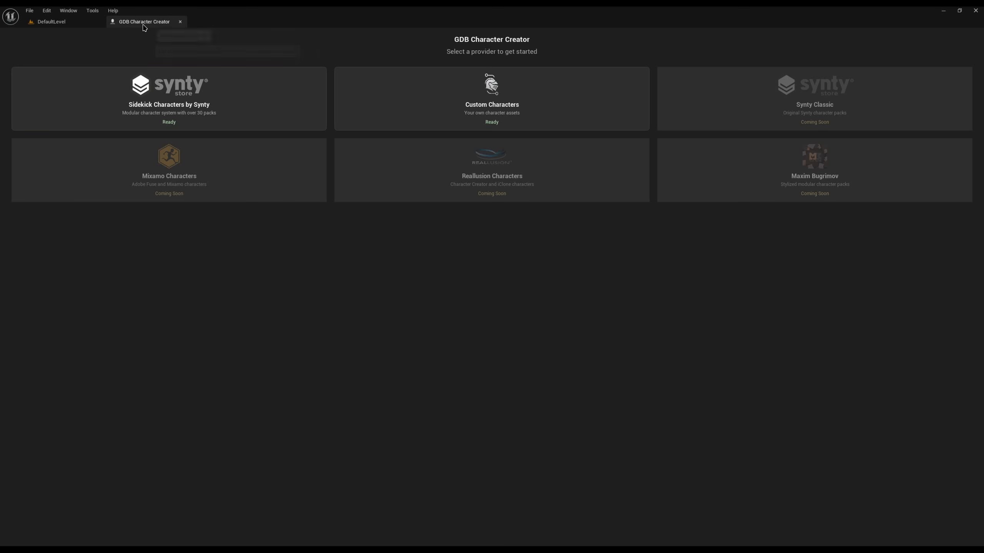
left_click(484, 125)
left_click(479, 223)
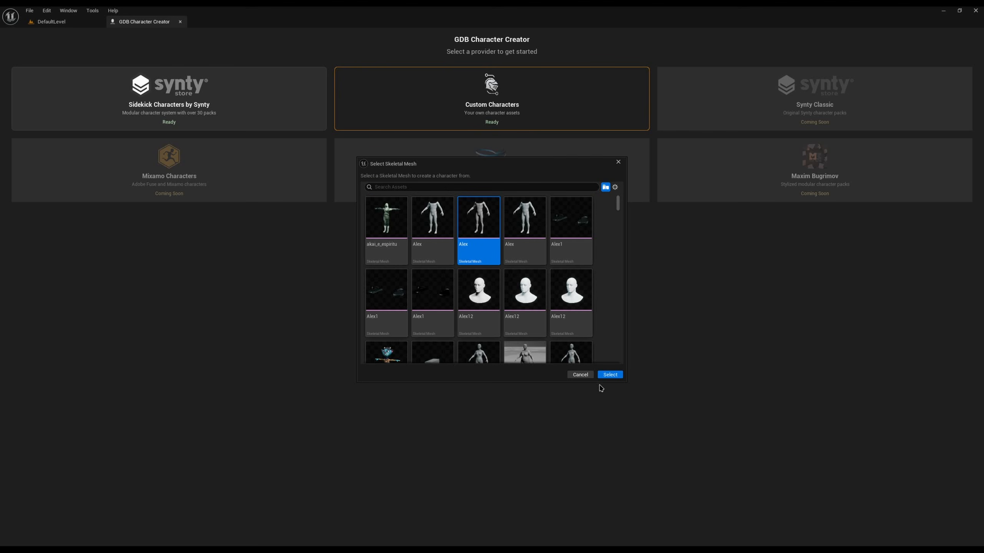
left_click(610, 374)
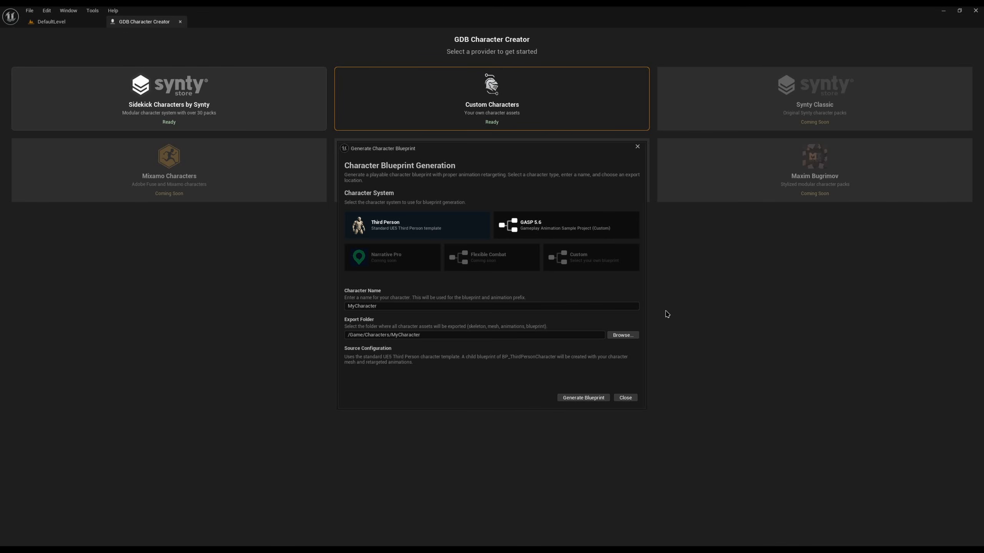
left_click(625, 398)
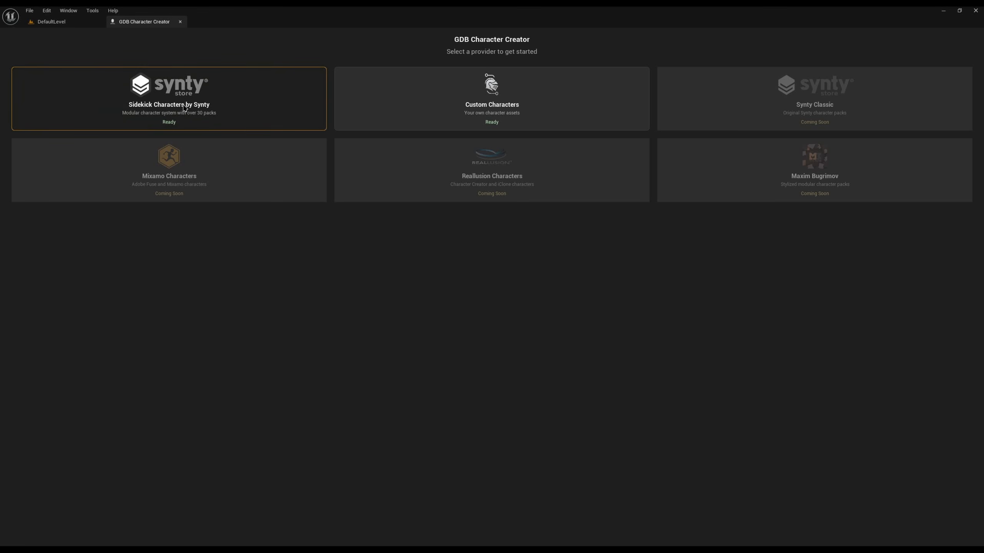
left_click(233, 112)
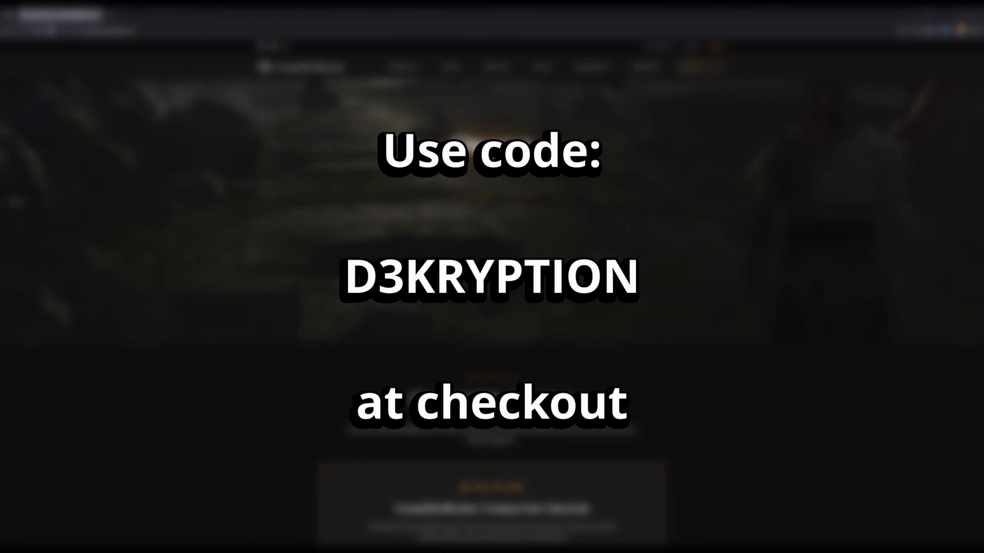
Browse the Sidekick Modular Character Packs collection on the Synty Store website in the browser.
scroll(407, 253, "down", 5)
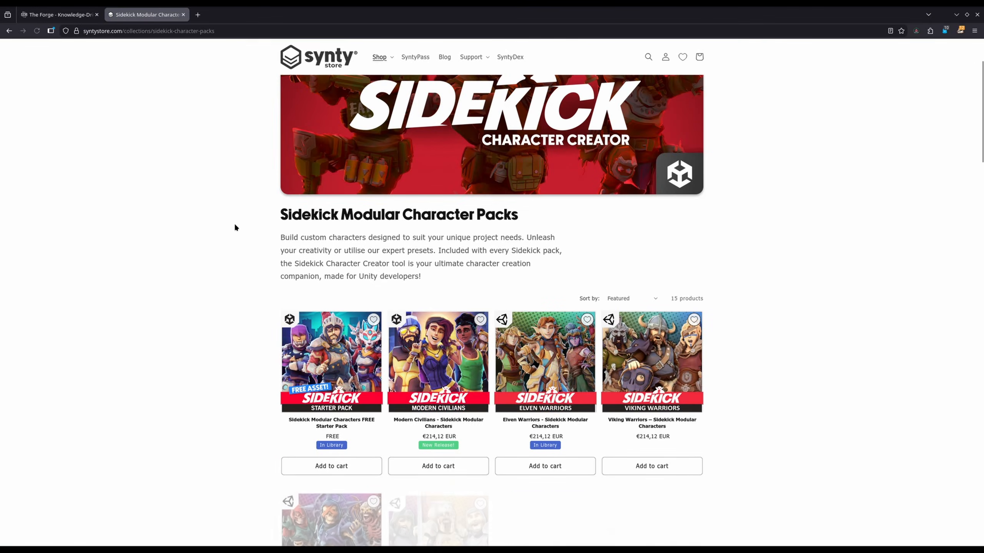
scroll(234, 226, "down", 8)
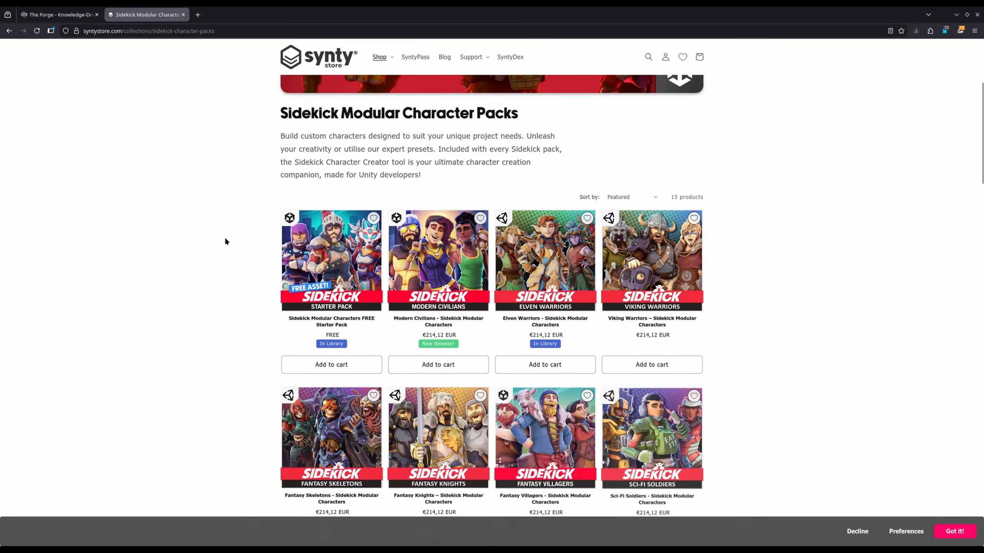
scroll(225, 258, "up", 4)
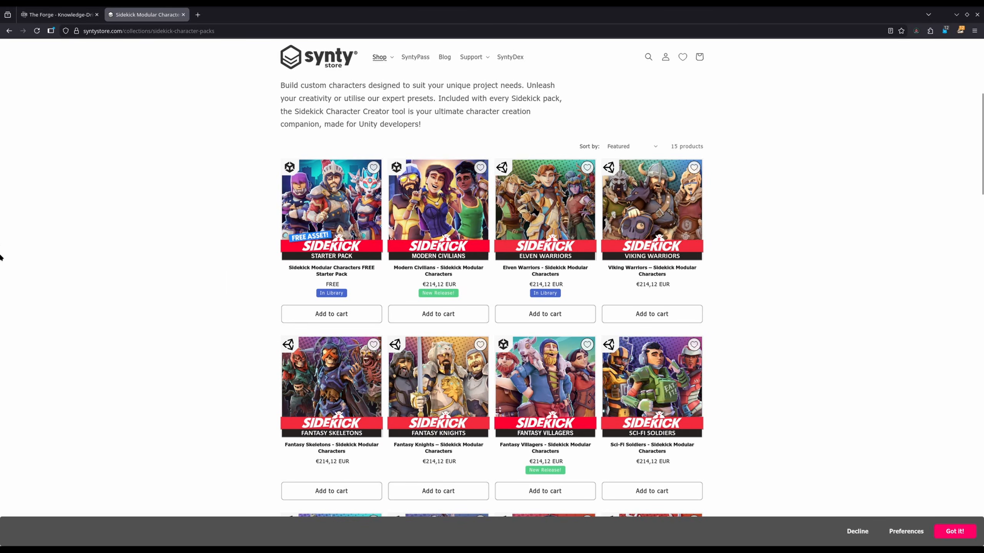
scroll(153, 286, "down", 1)
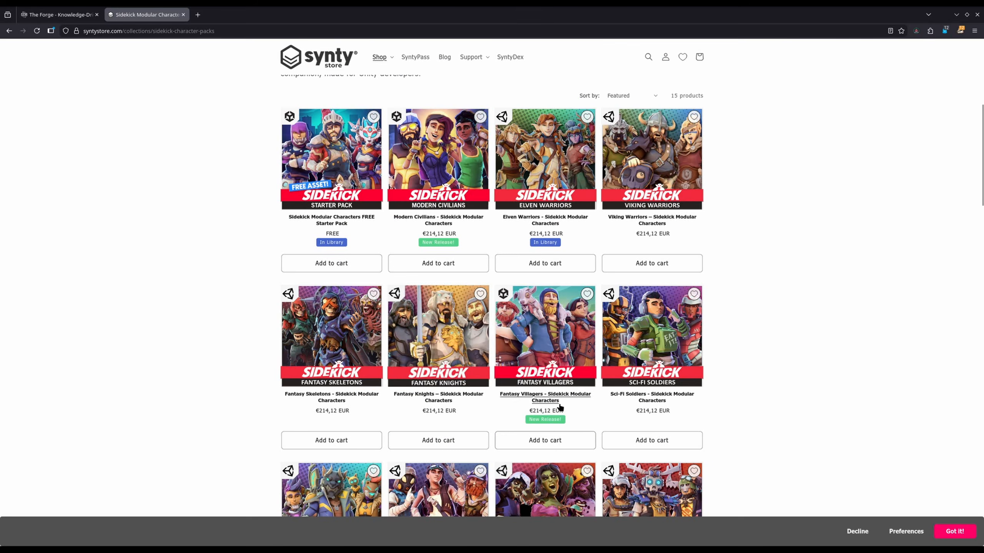
scroll(560, 407, "down", 3)
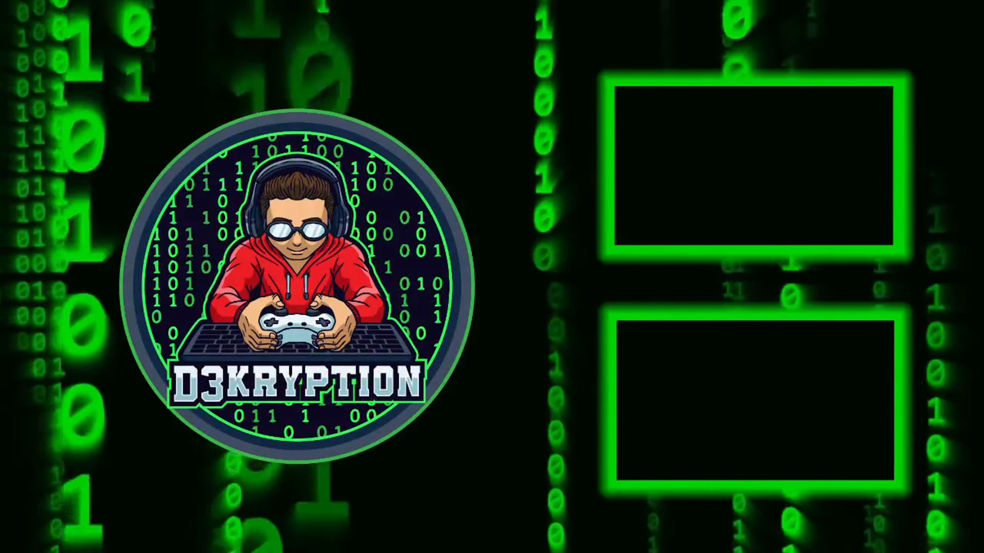